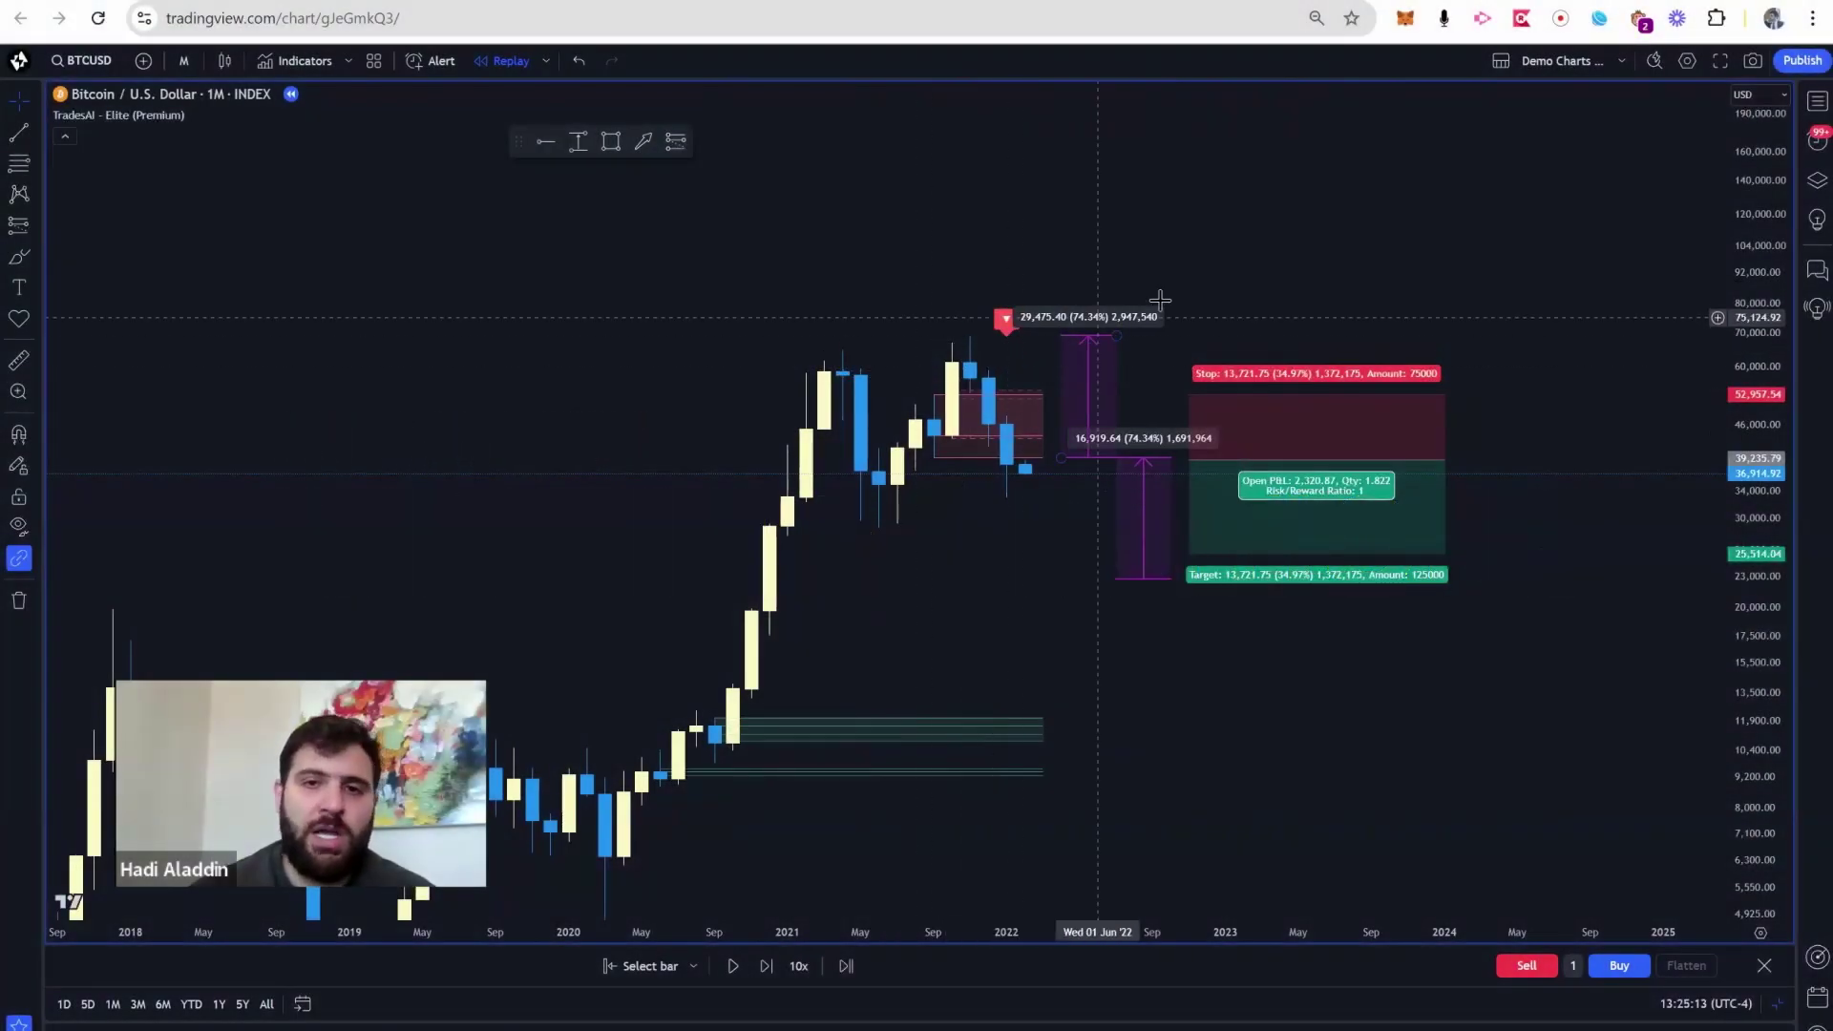
- Delete the two purple price-range measurements and the short position drawing from the Bitcoin monthly chart
click(1087, 361)
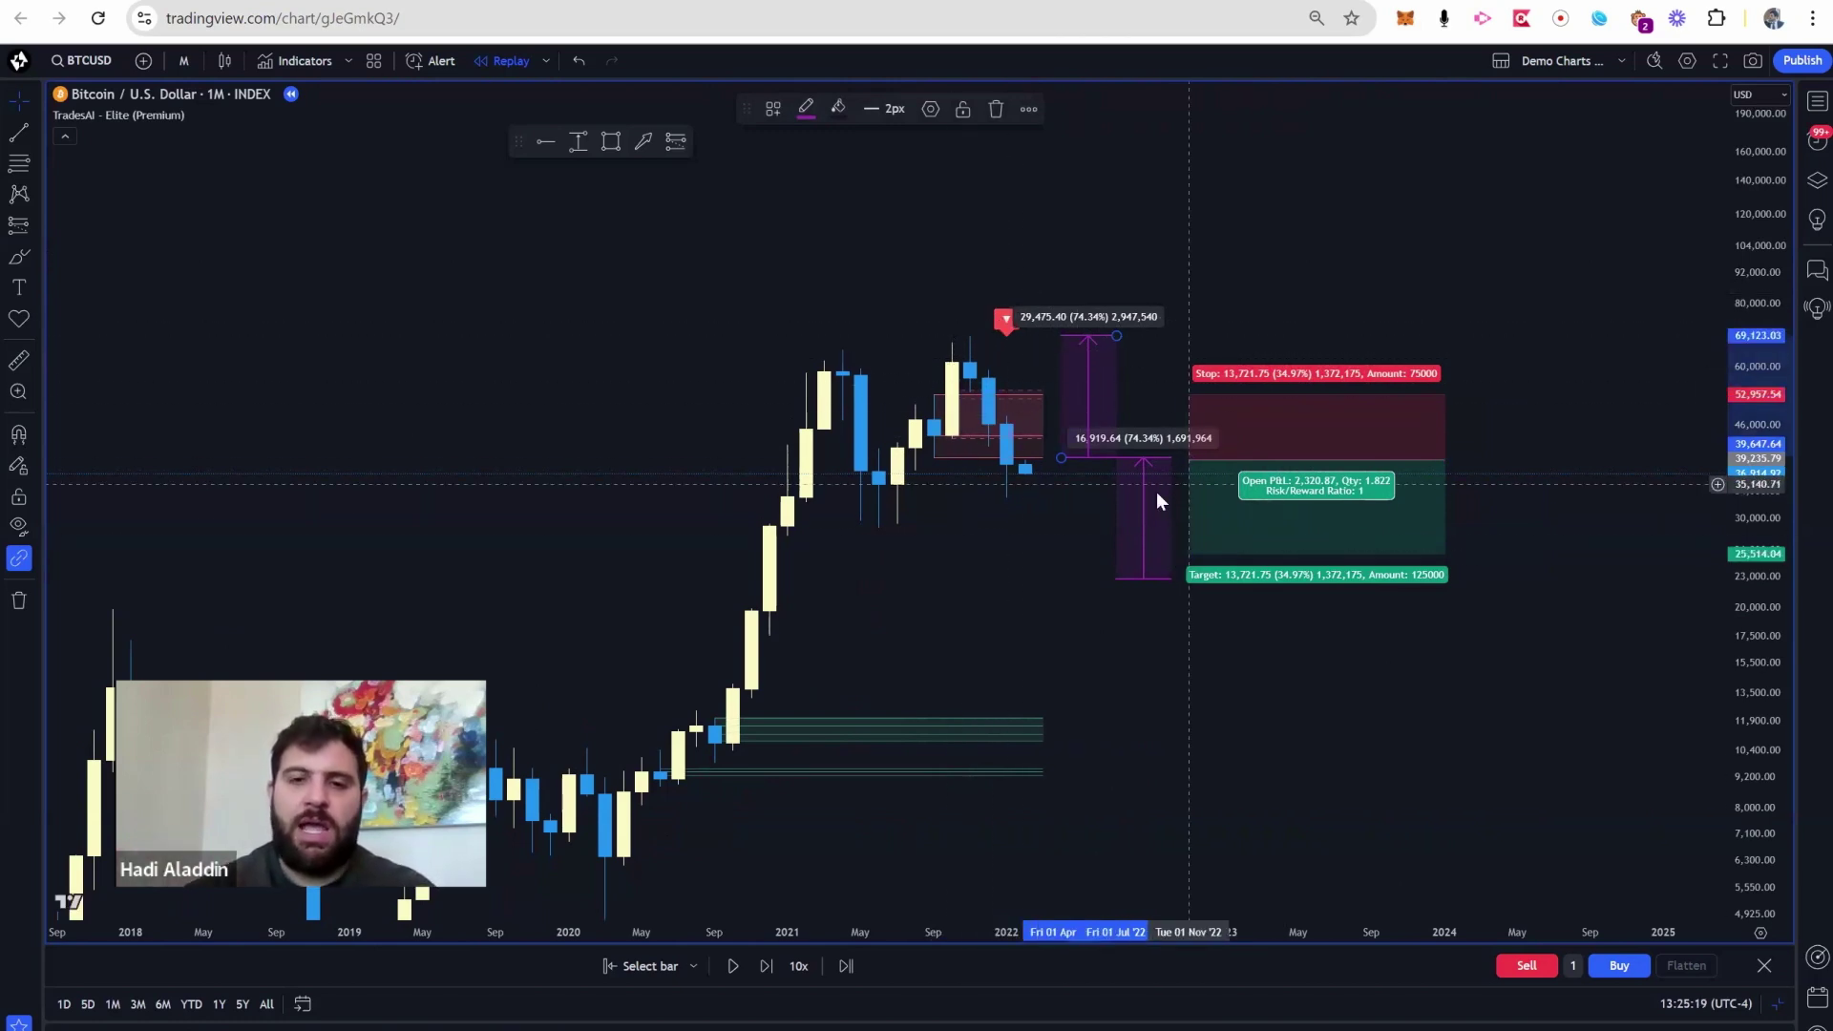
key(Delete)
click(1240, 471)
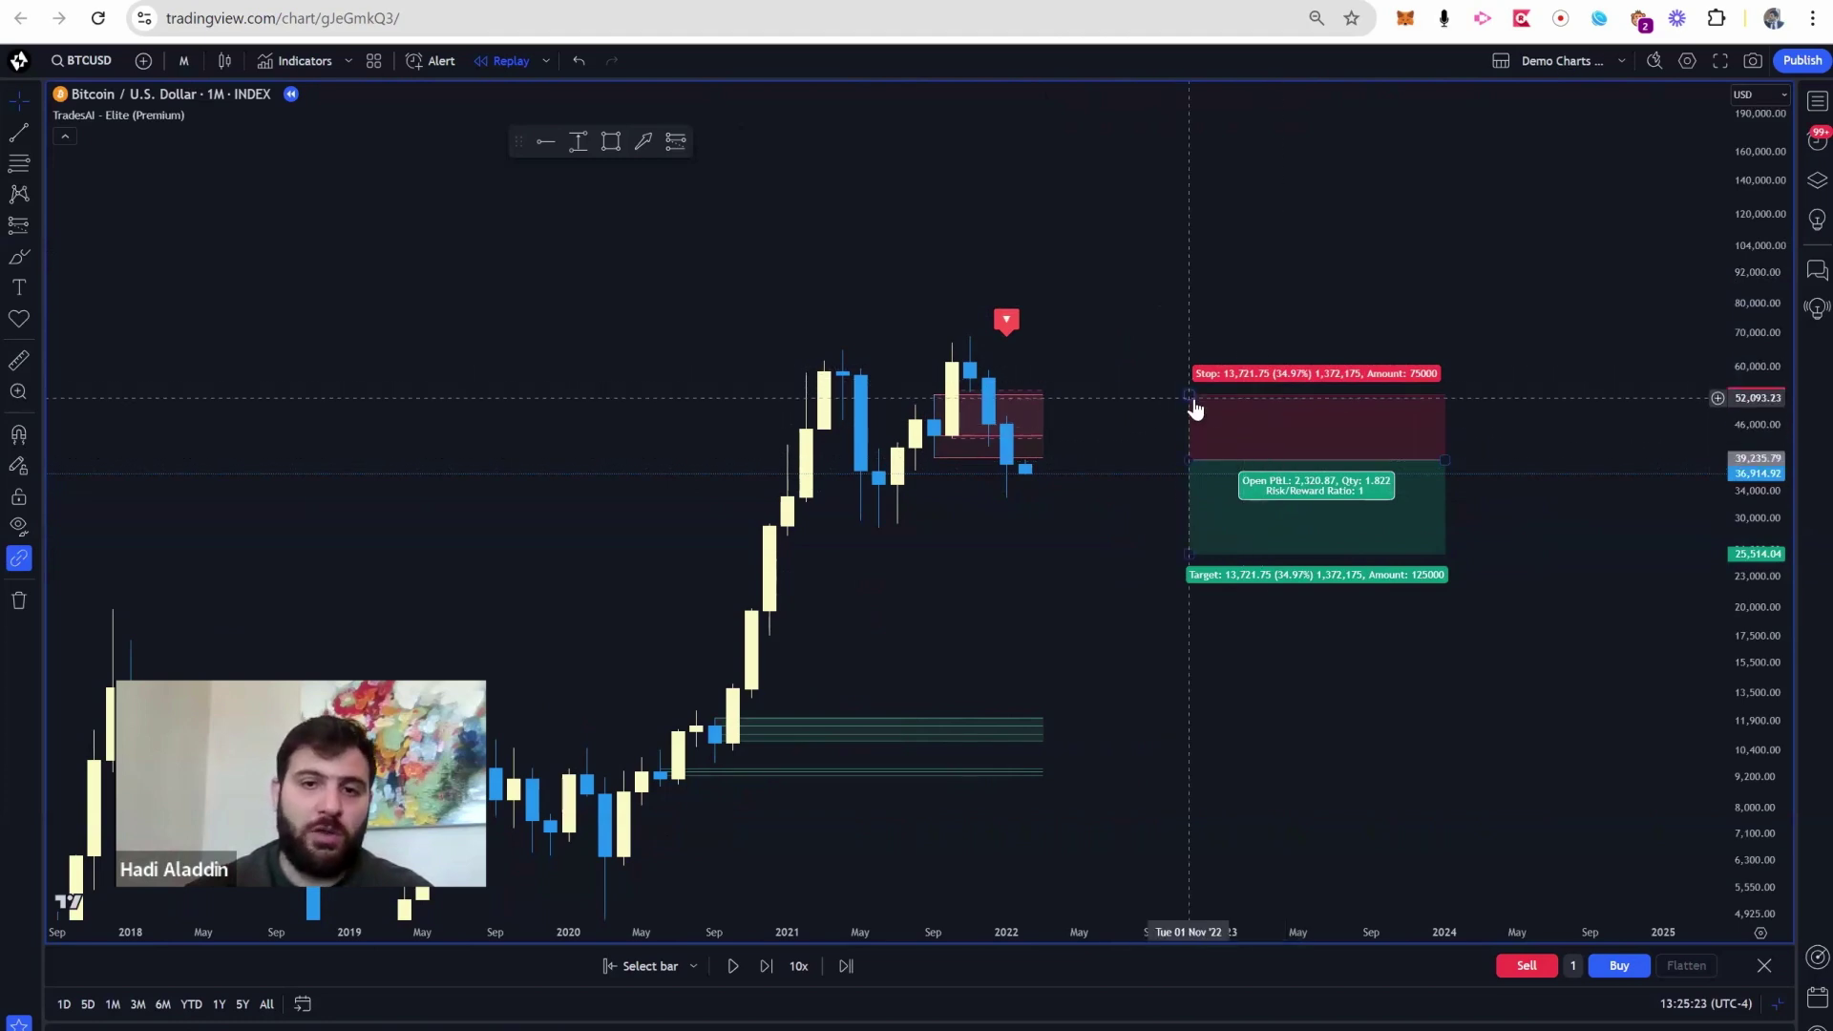
drag(1188, 394, 1178, 334)
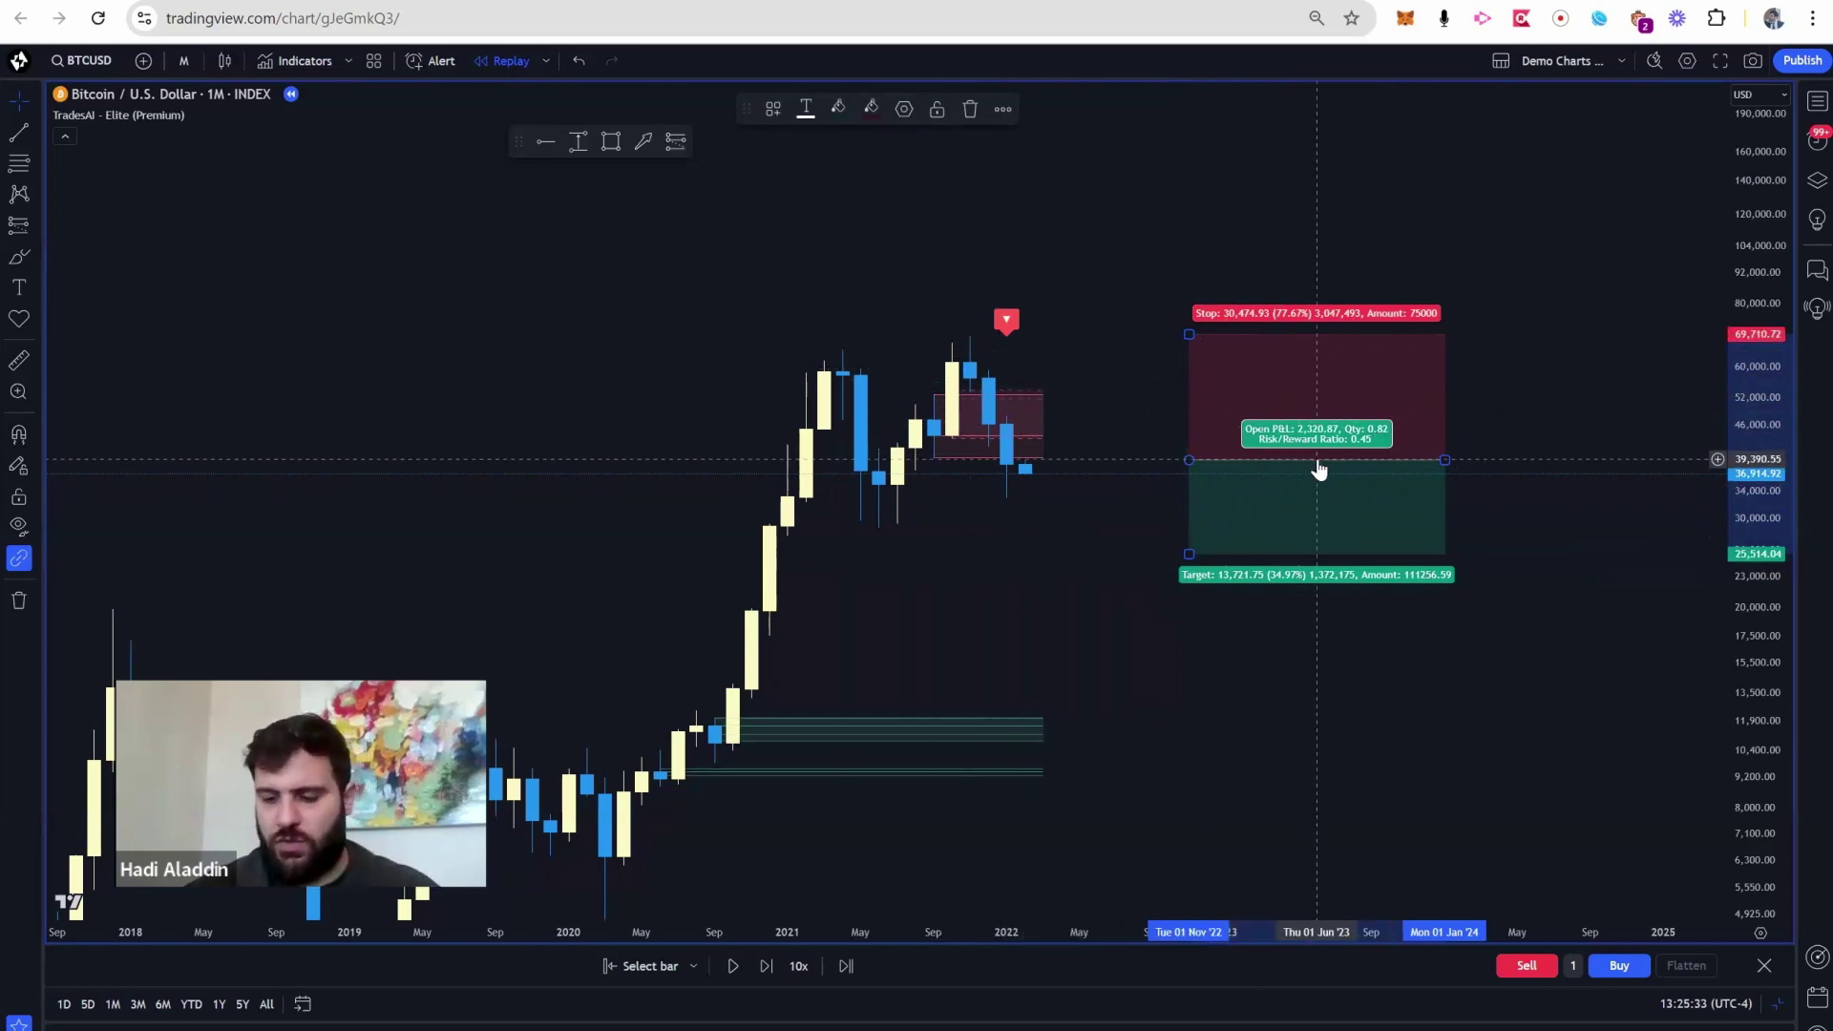
key(Delete)
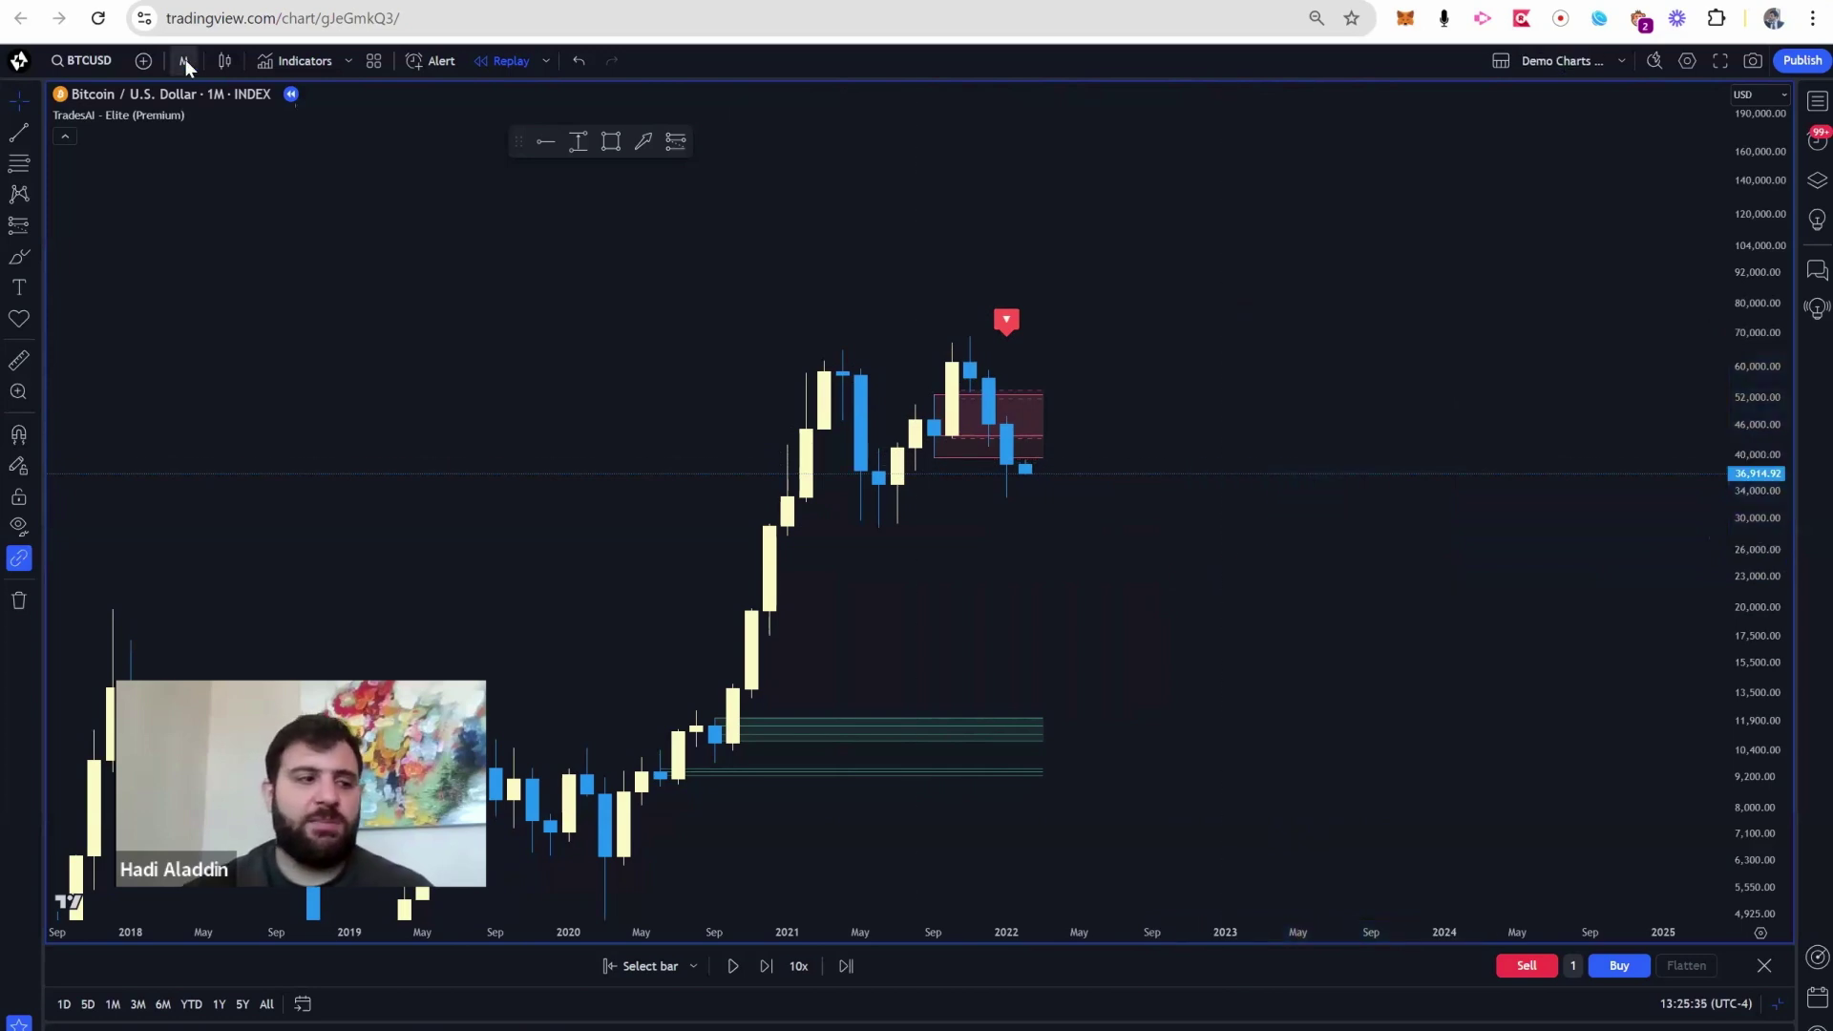
click(186, 59)
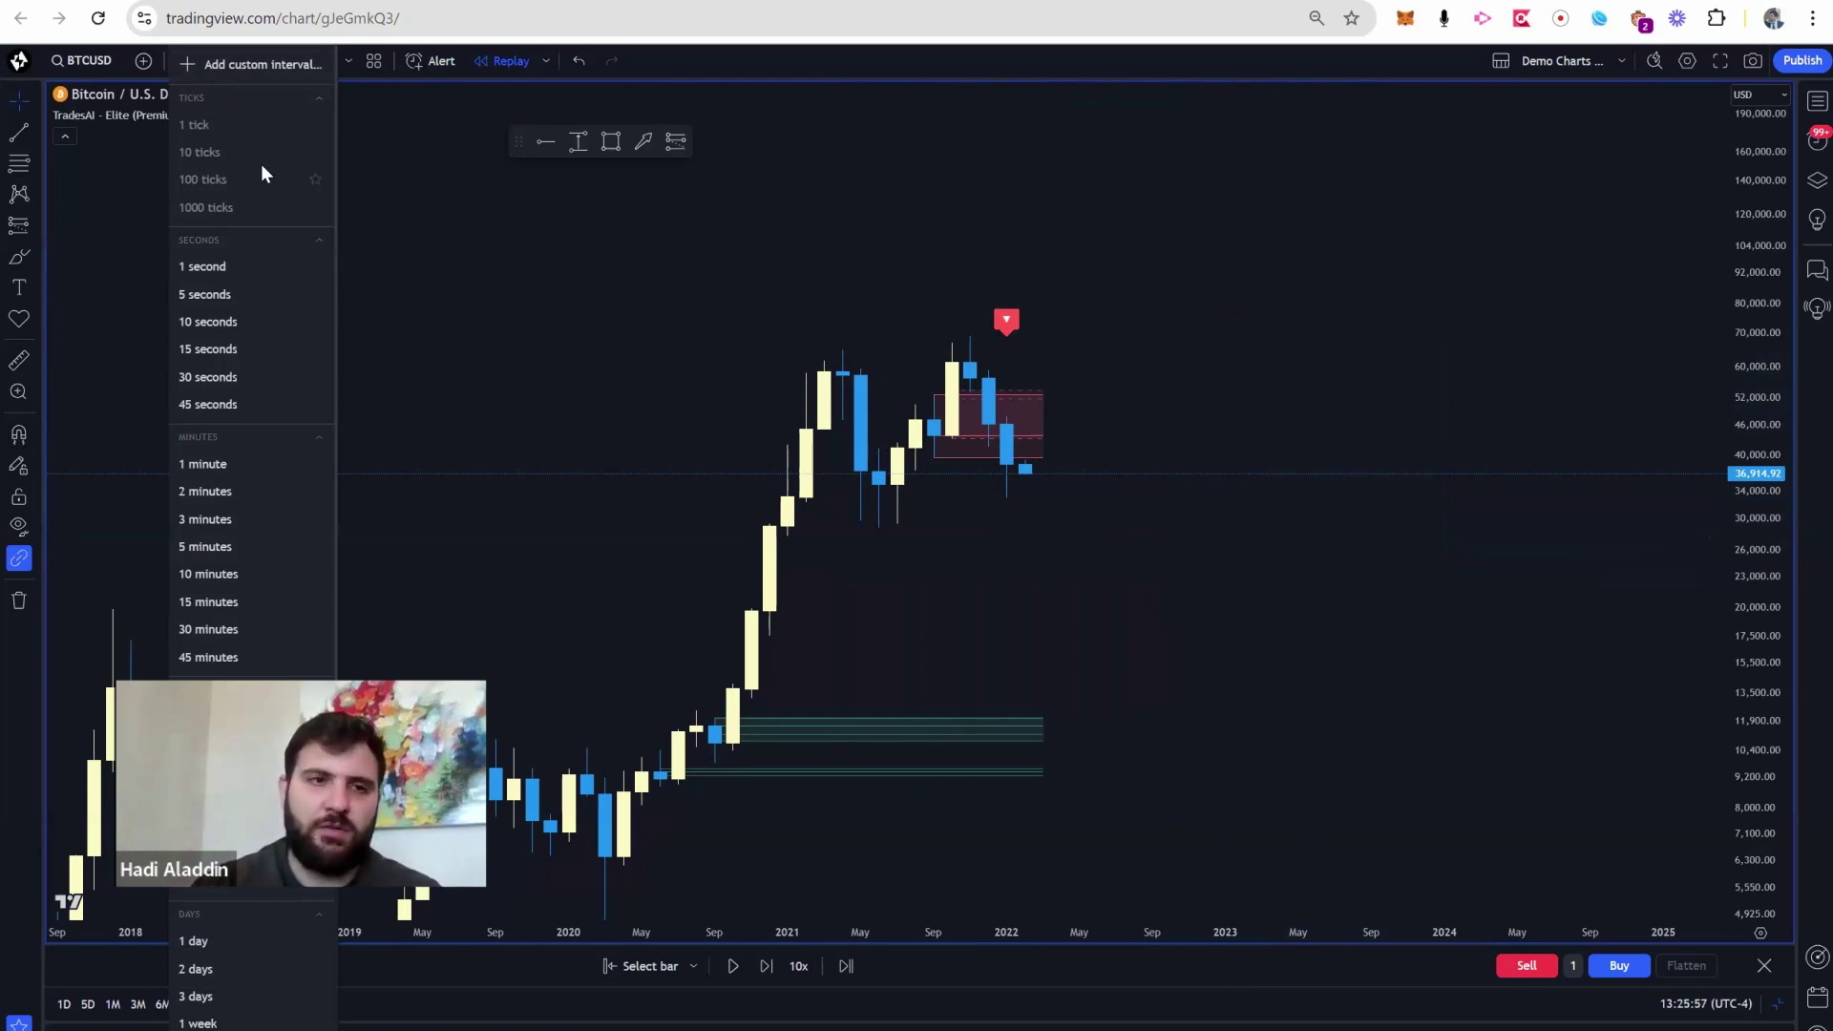
click(607, 277)
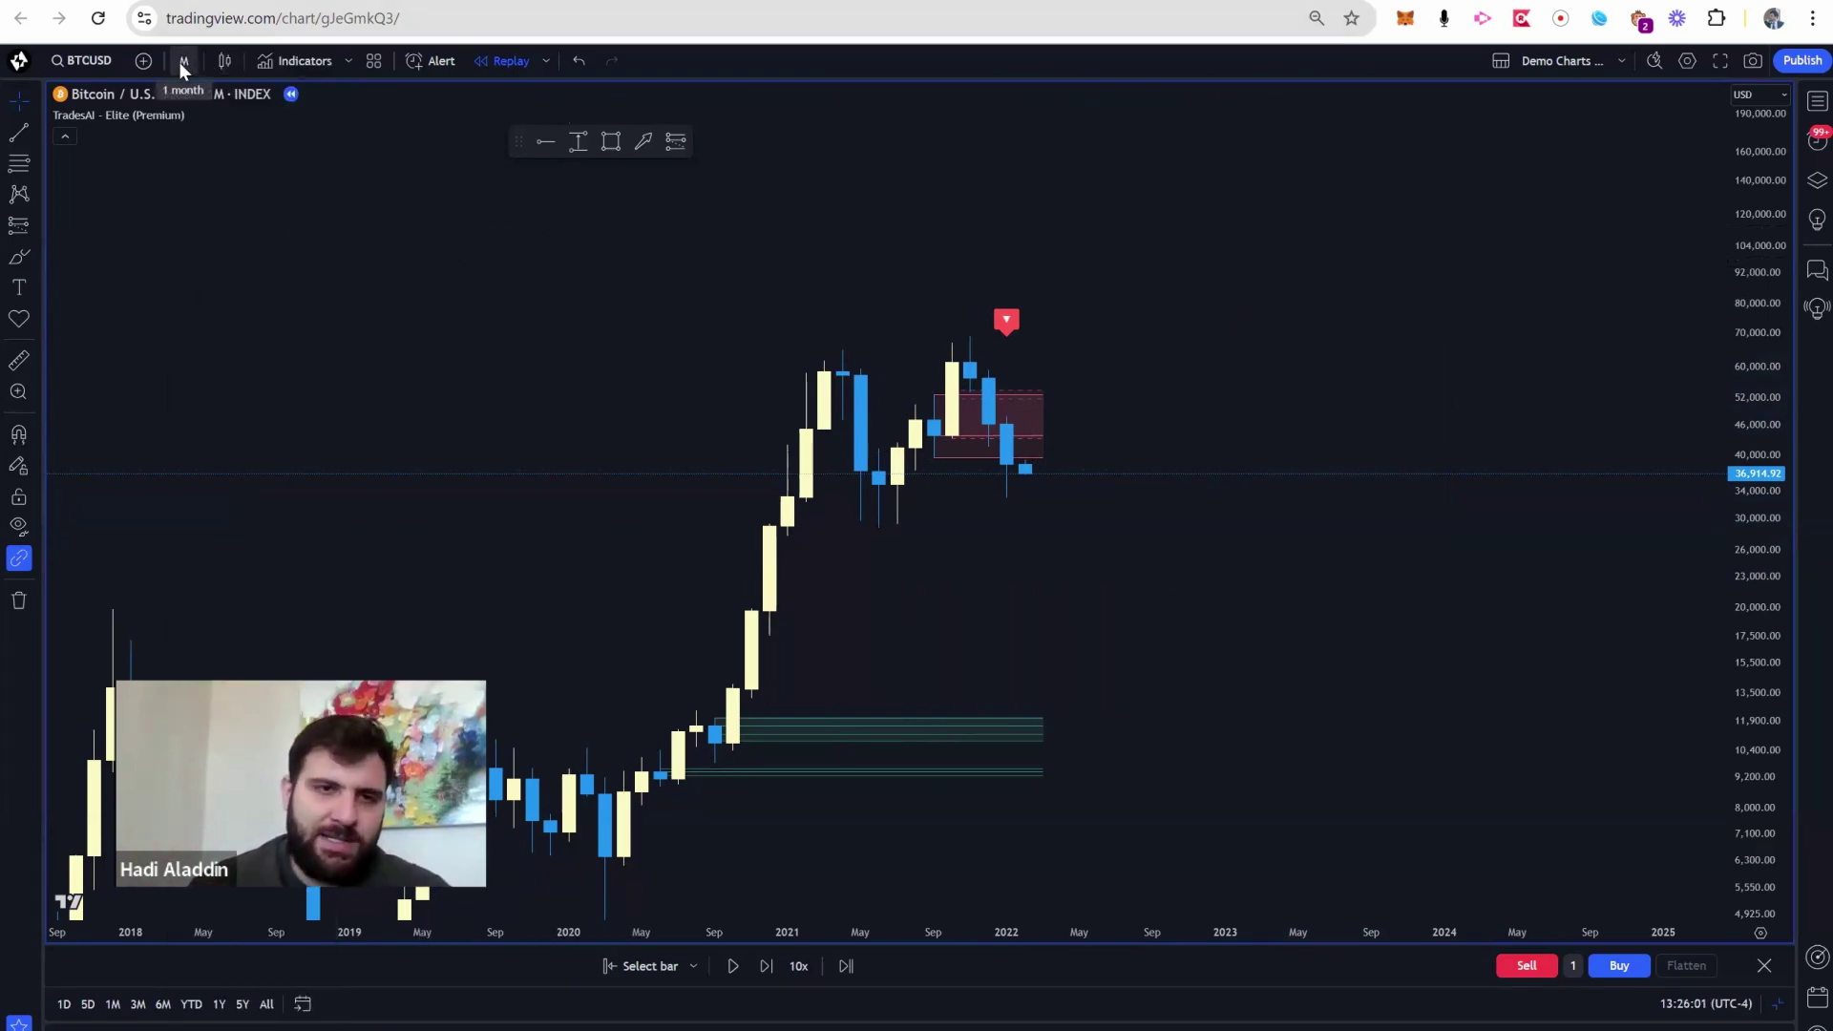
- Disable Peak-OB and Valley-OB in the TradesAI - Elite (Premium) indicator's inputs and apply the settings
drag(1112, 355, 1472, 382)
scroll(1452, 381, up, 5)
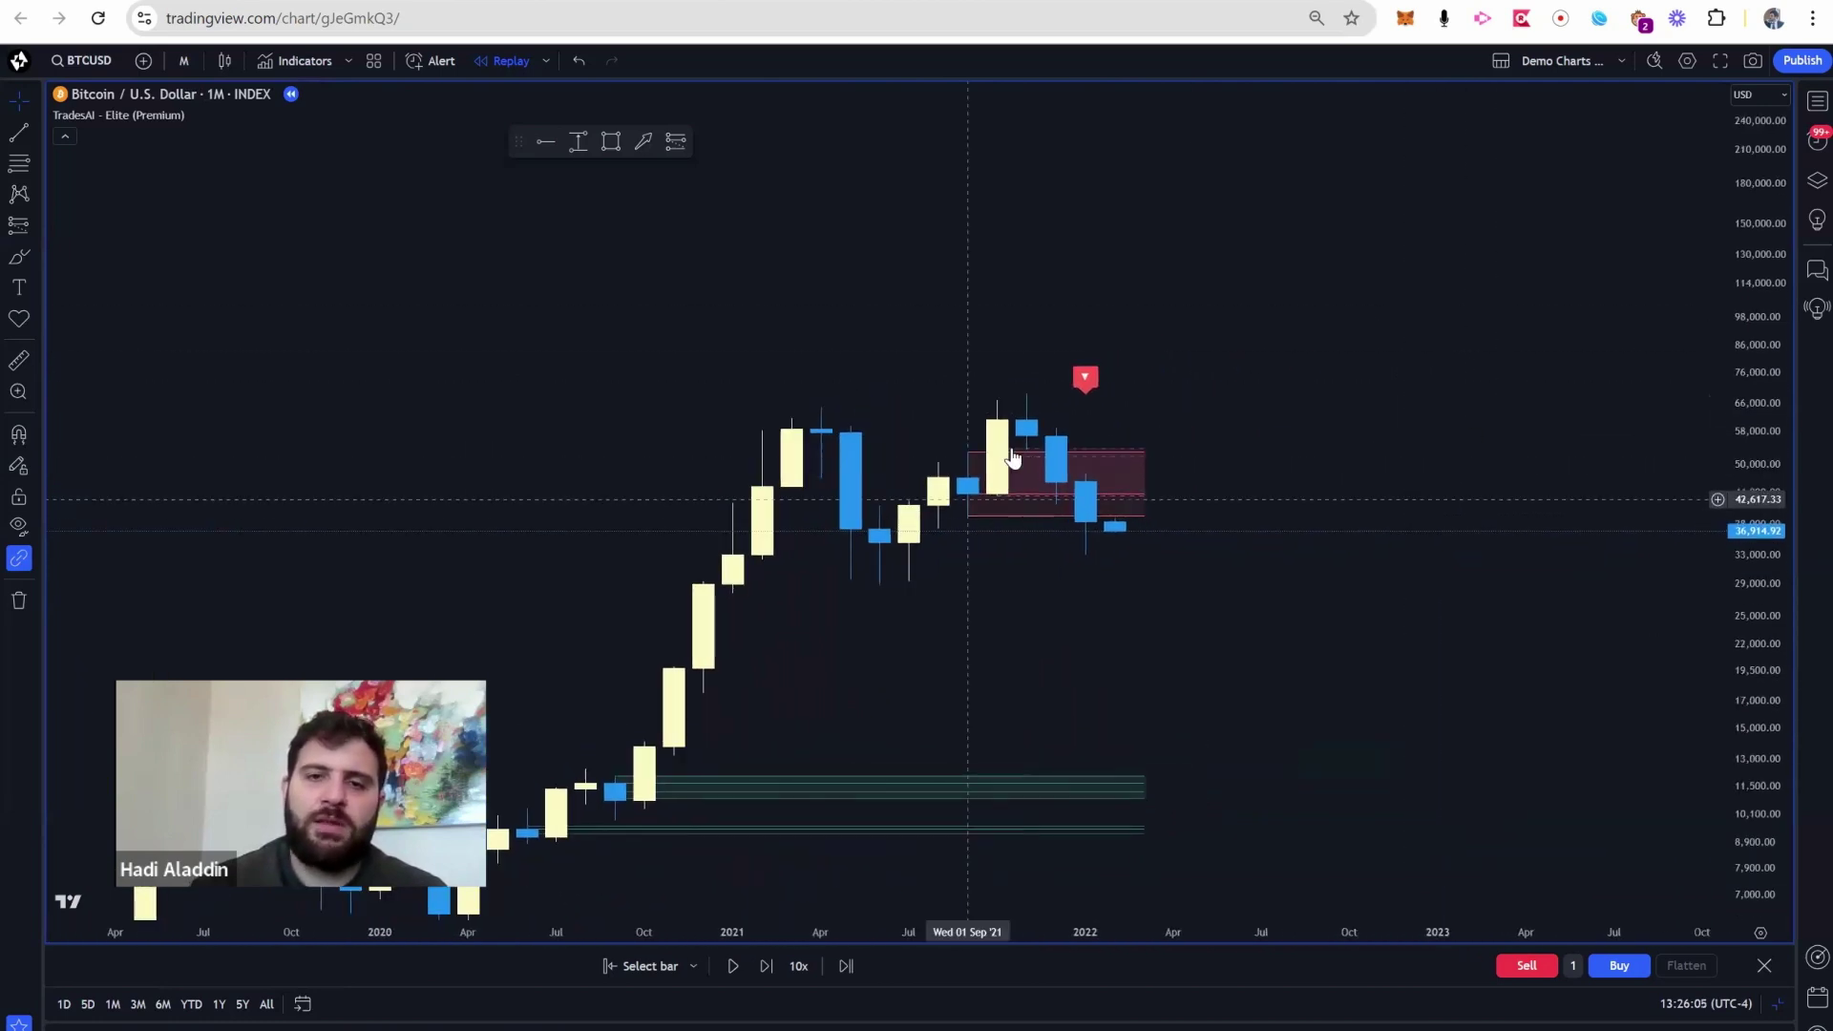
drag(1405, 348, 1313, 421)
drag(1781, 833, 163, 114)
click(225, 115)
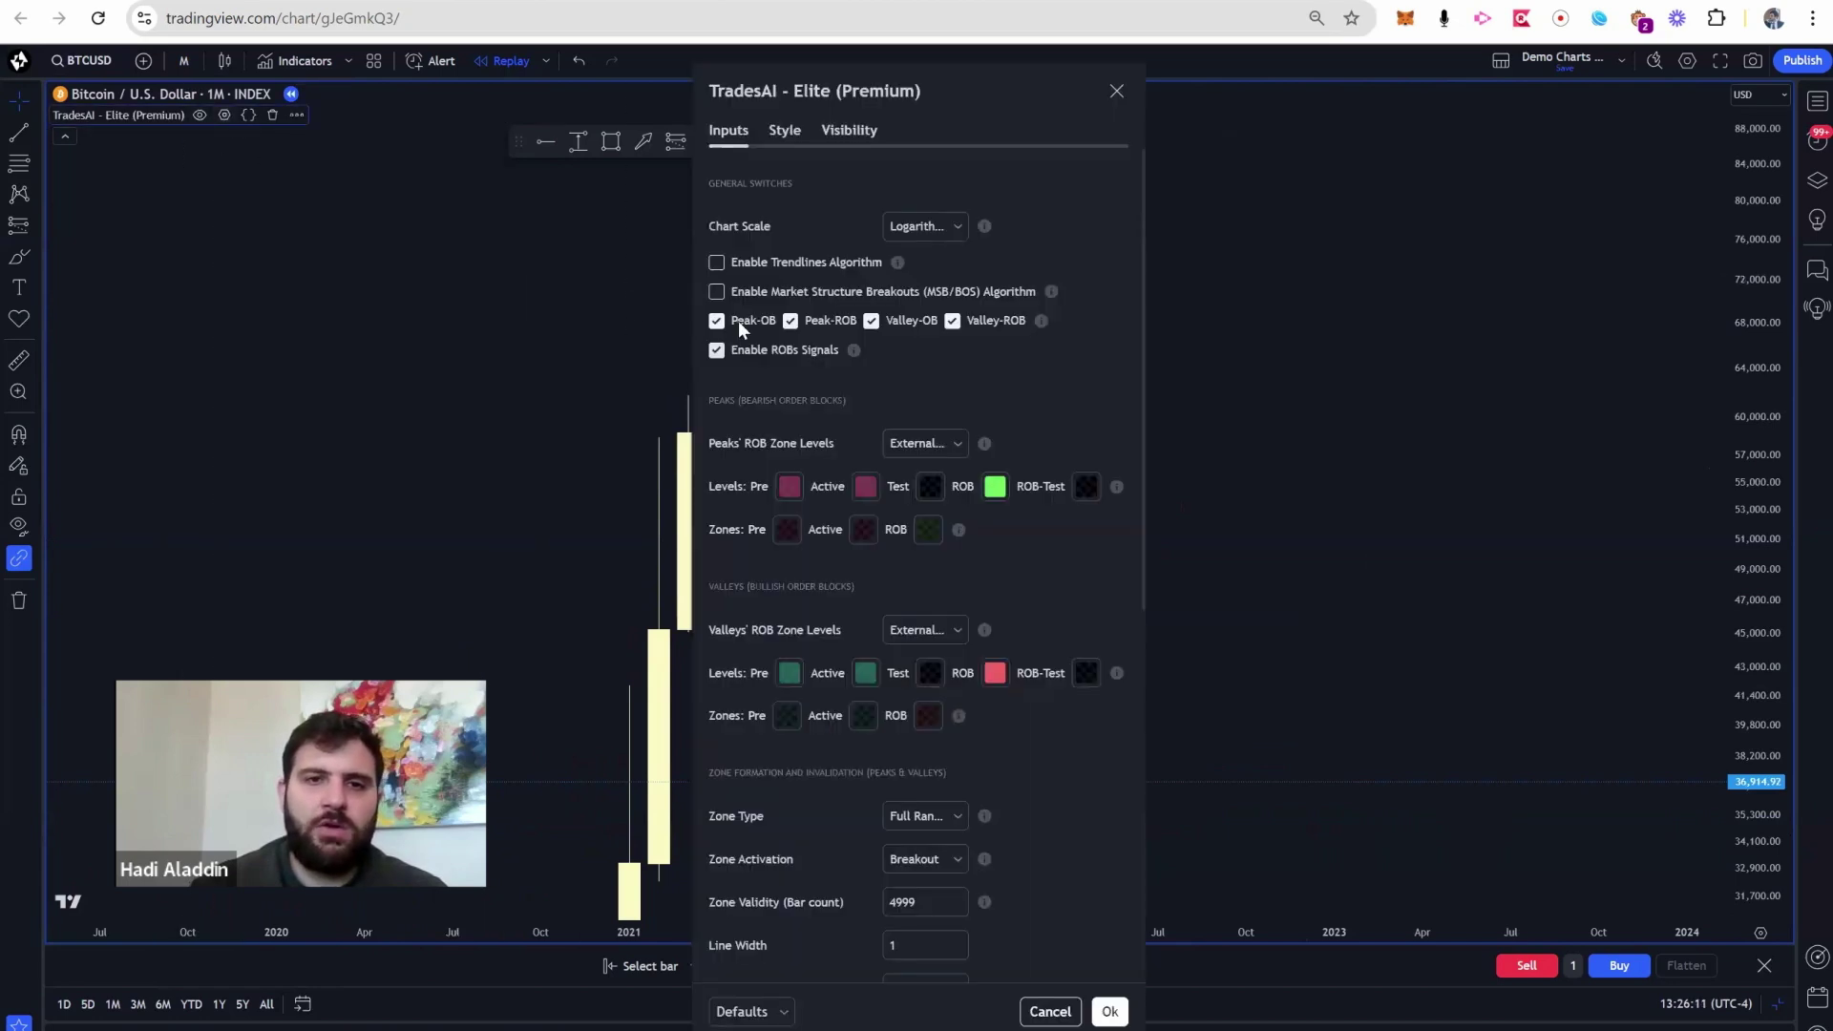
click(717, 321)
click(871, 321)
click(1109, 1011)
- Measure the price range from the red zone's lower edge up to the highest wick, and place a copy directly beneath it
drag(1312, 499, 1383, 404)
drag(1776, 160, 1734, 618)
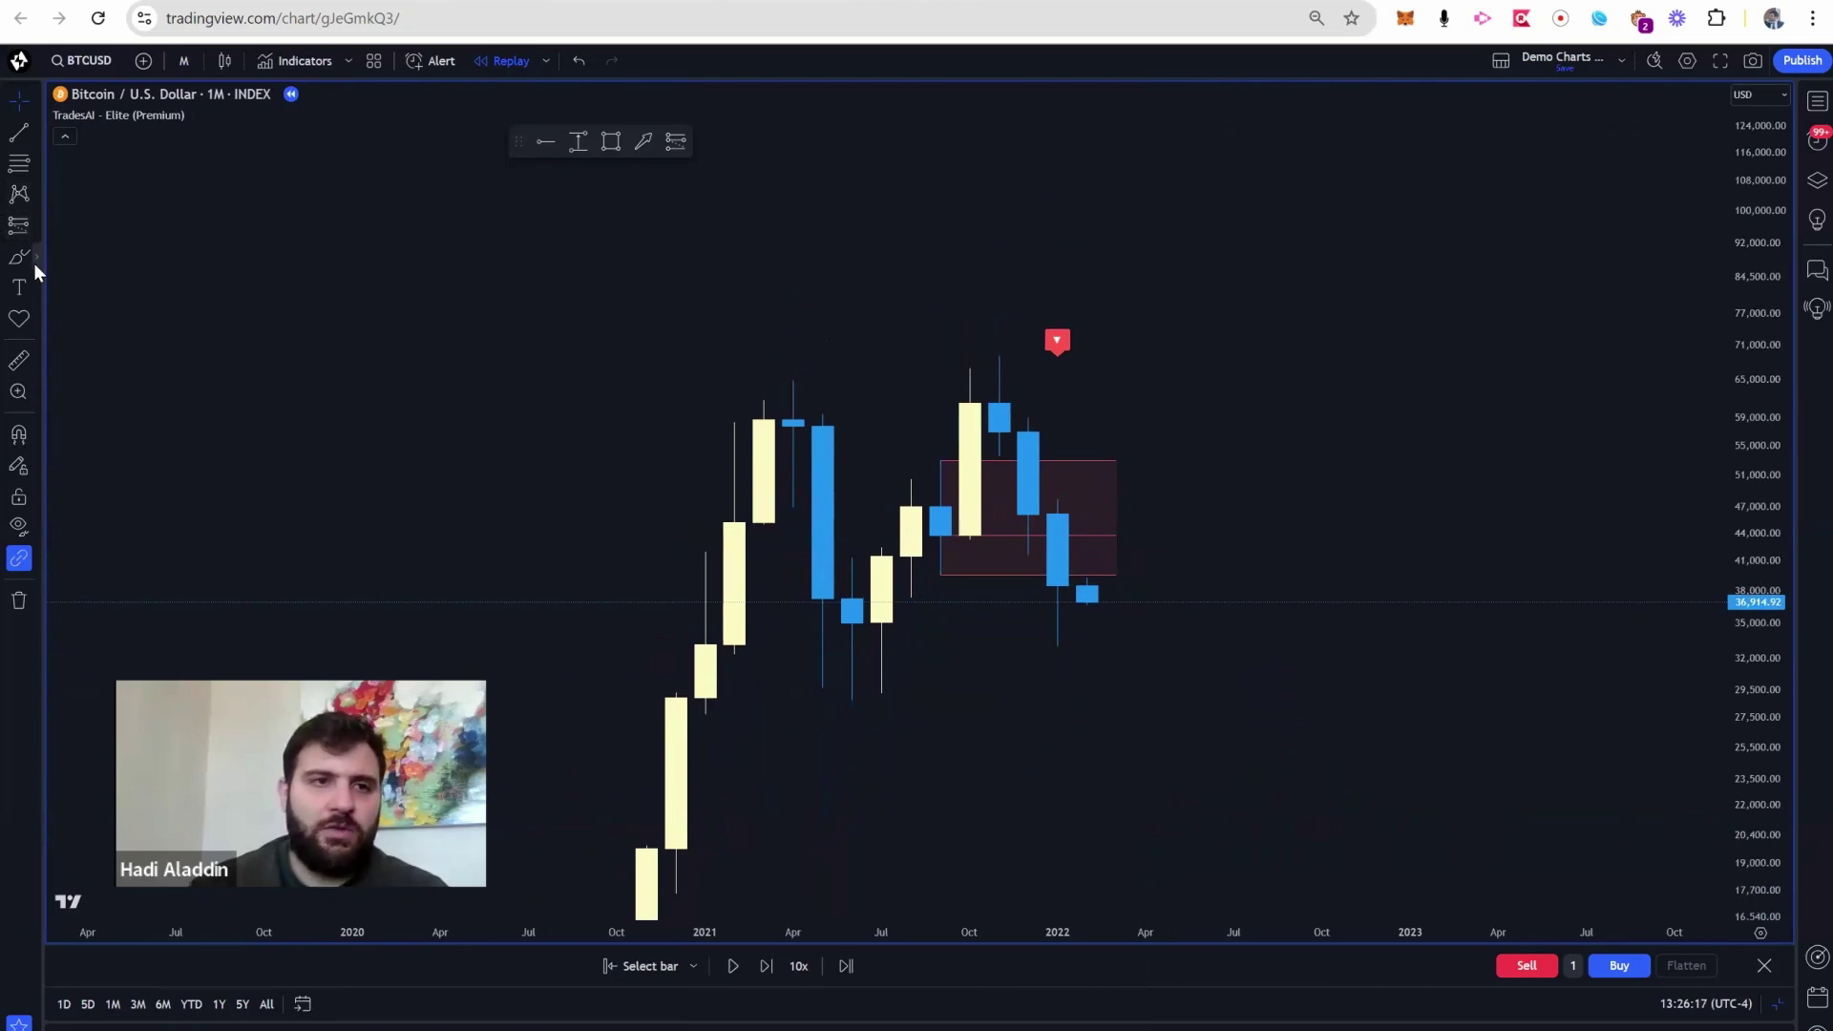
click(37, 228)
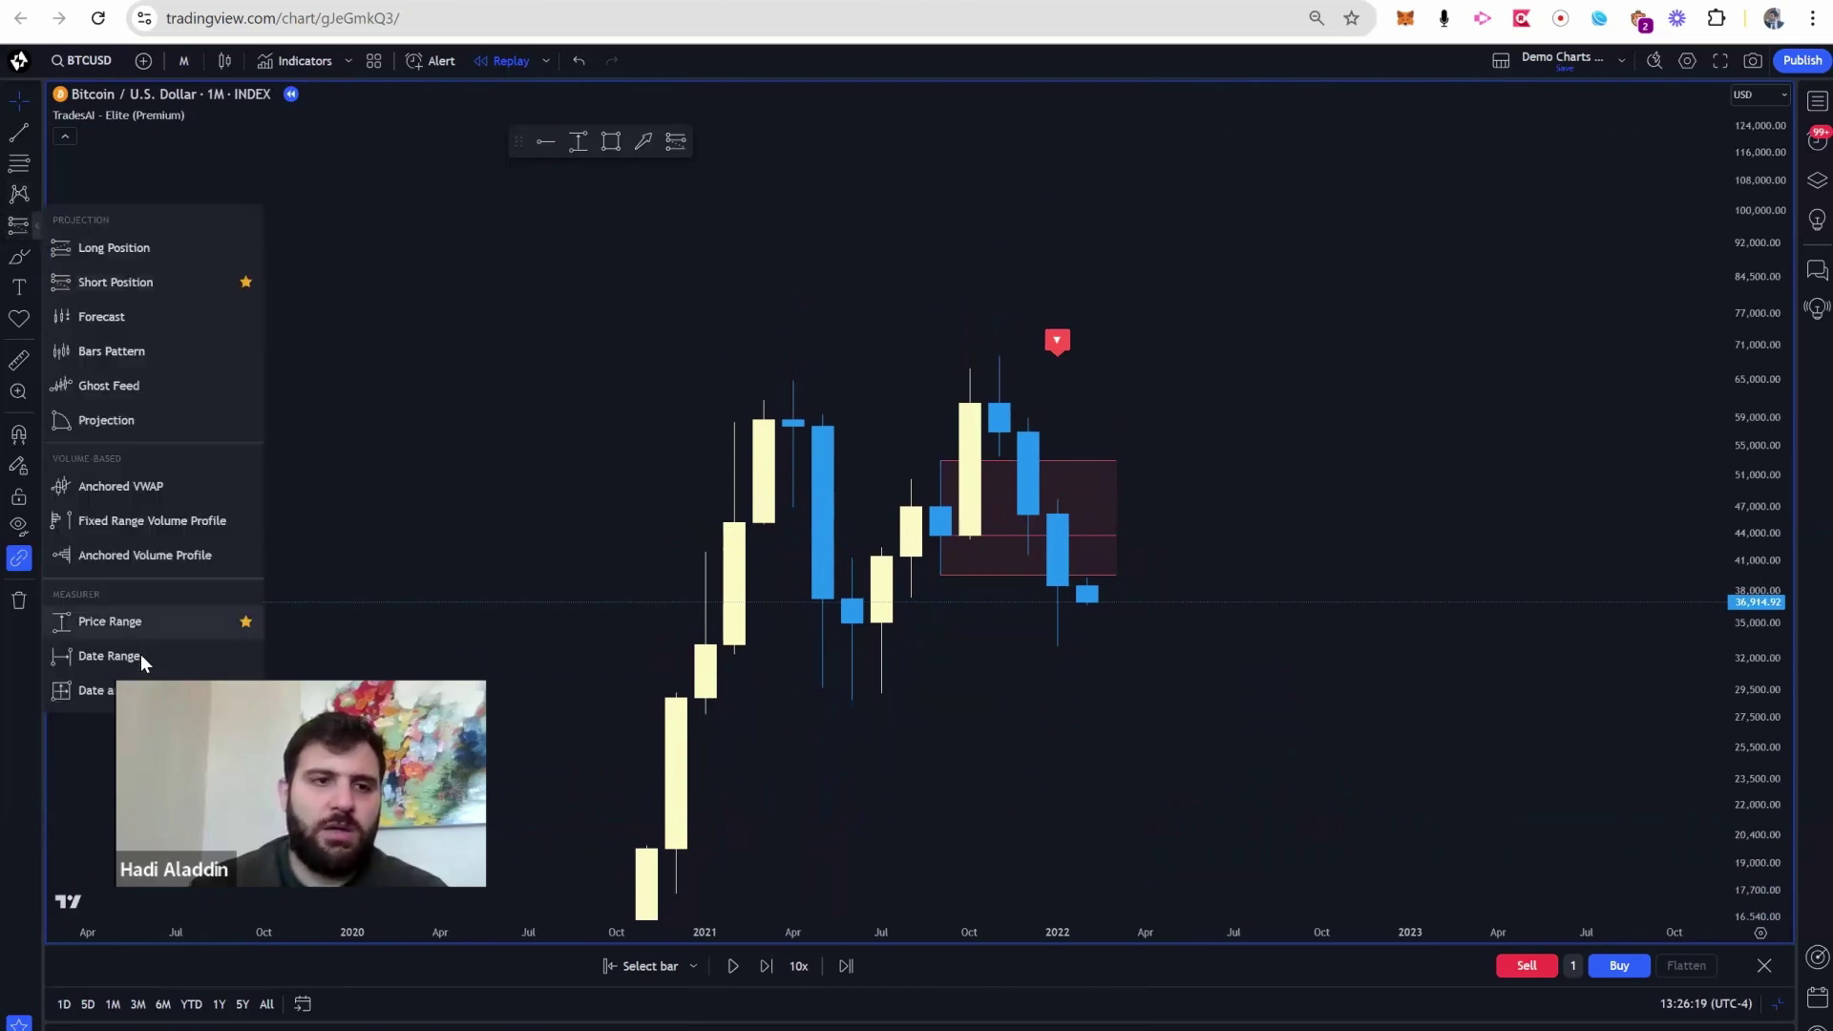
click(123, 633)
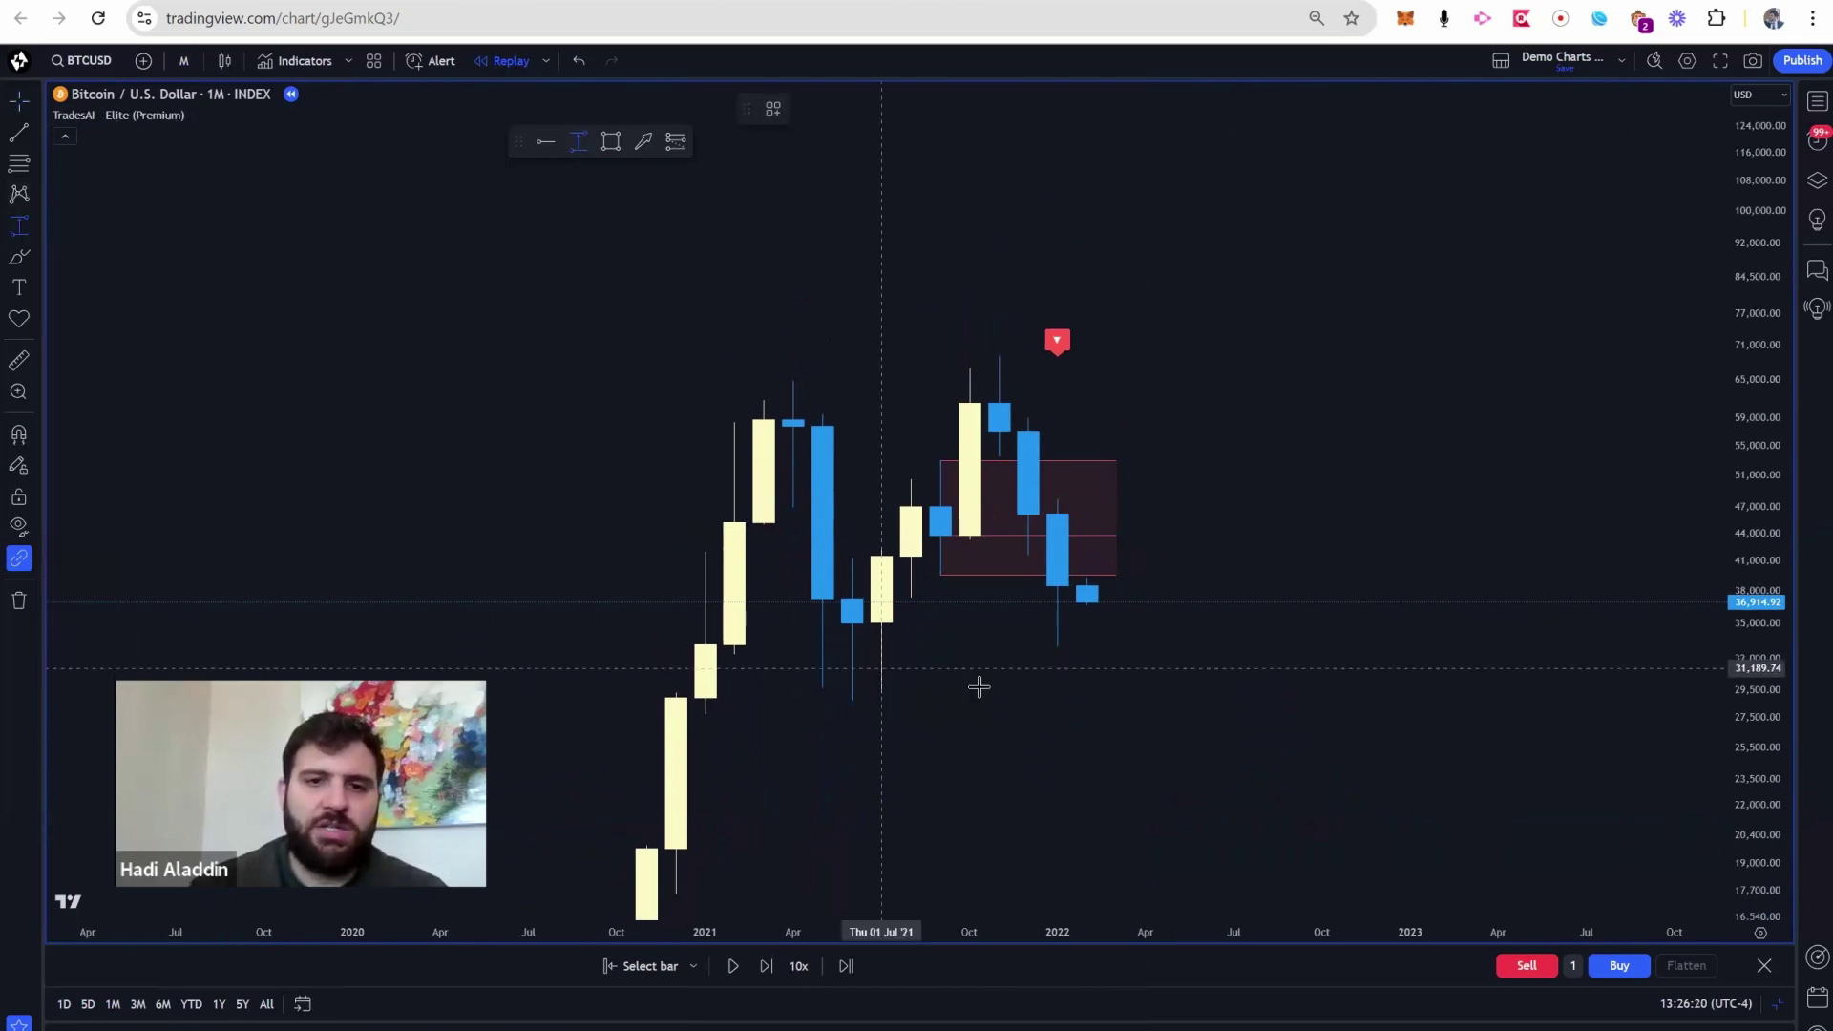
click(941, 576)
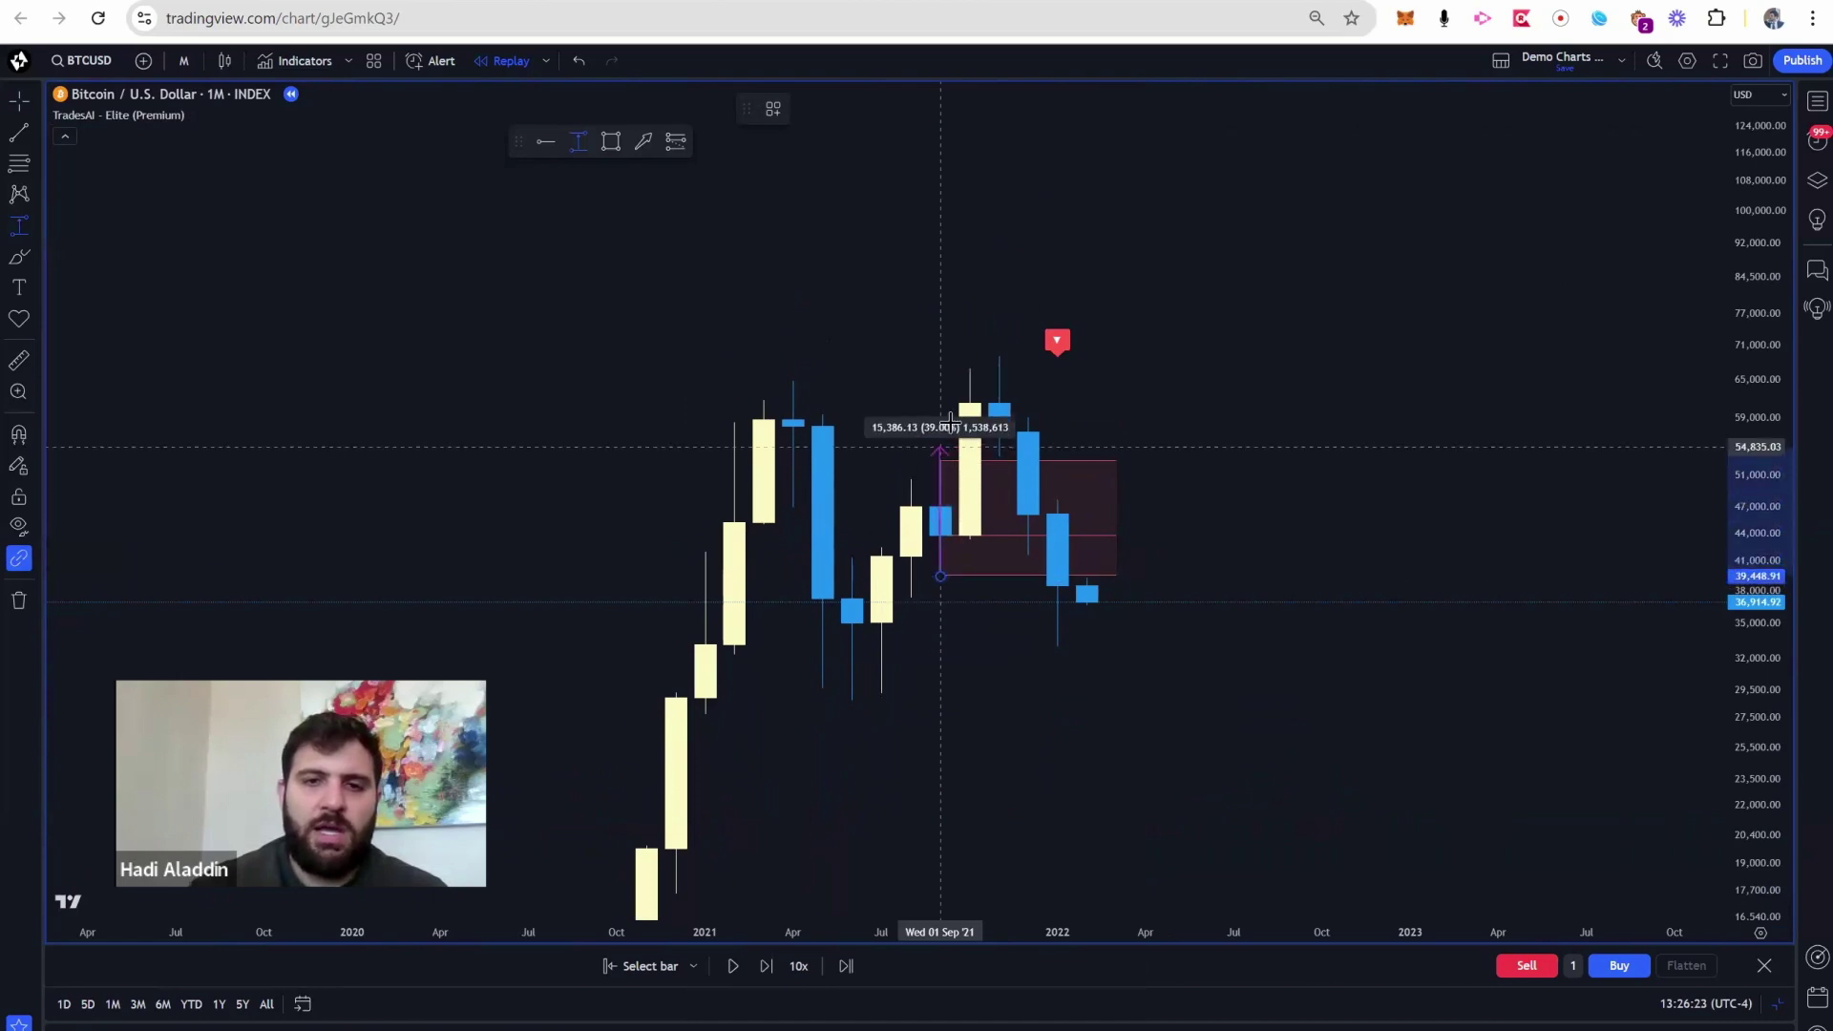
click(1015, 357)
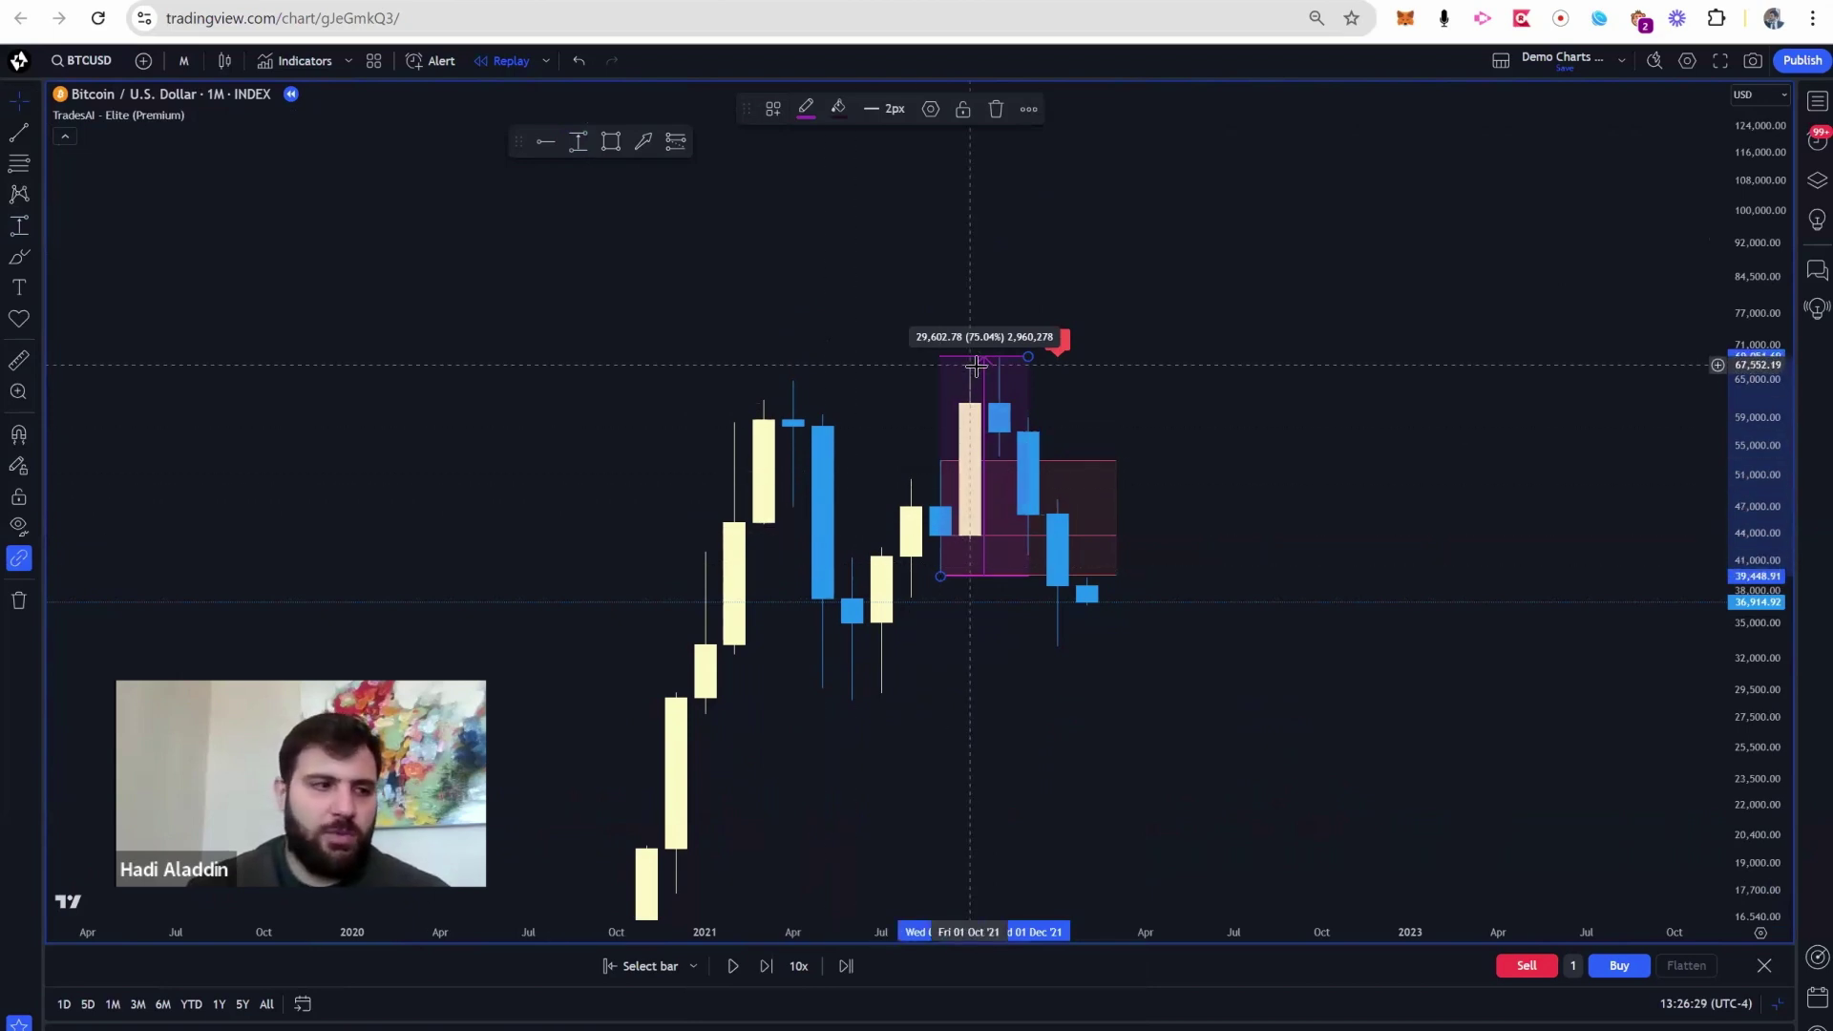
drag(975, 364, 999, 598)
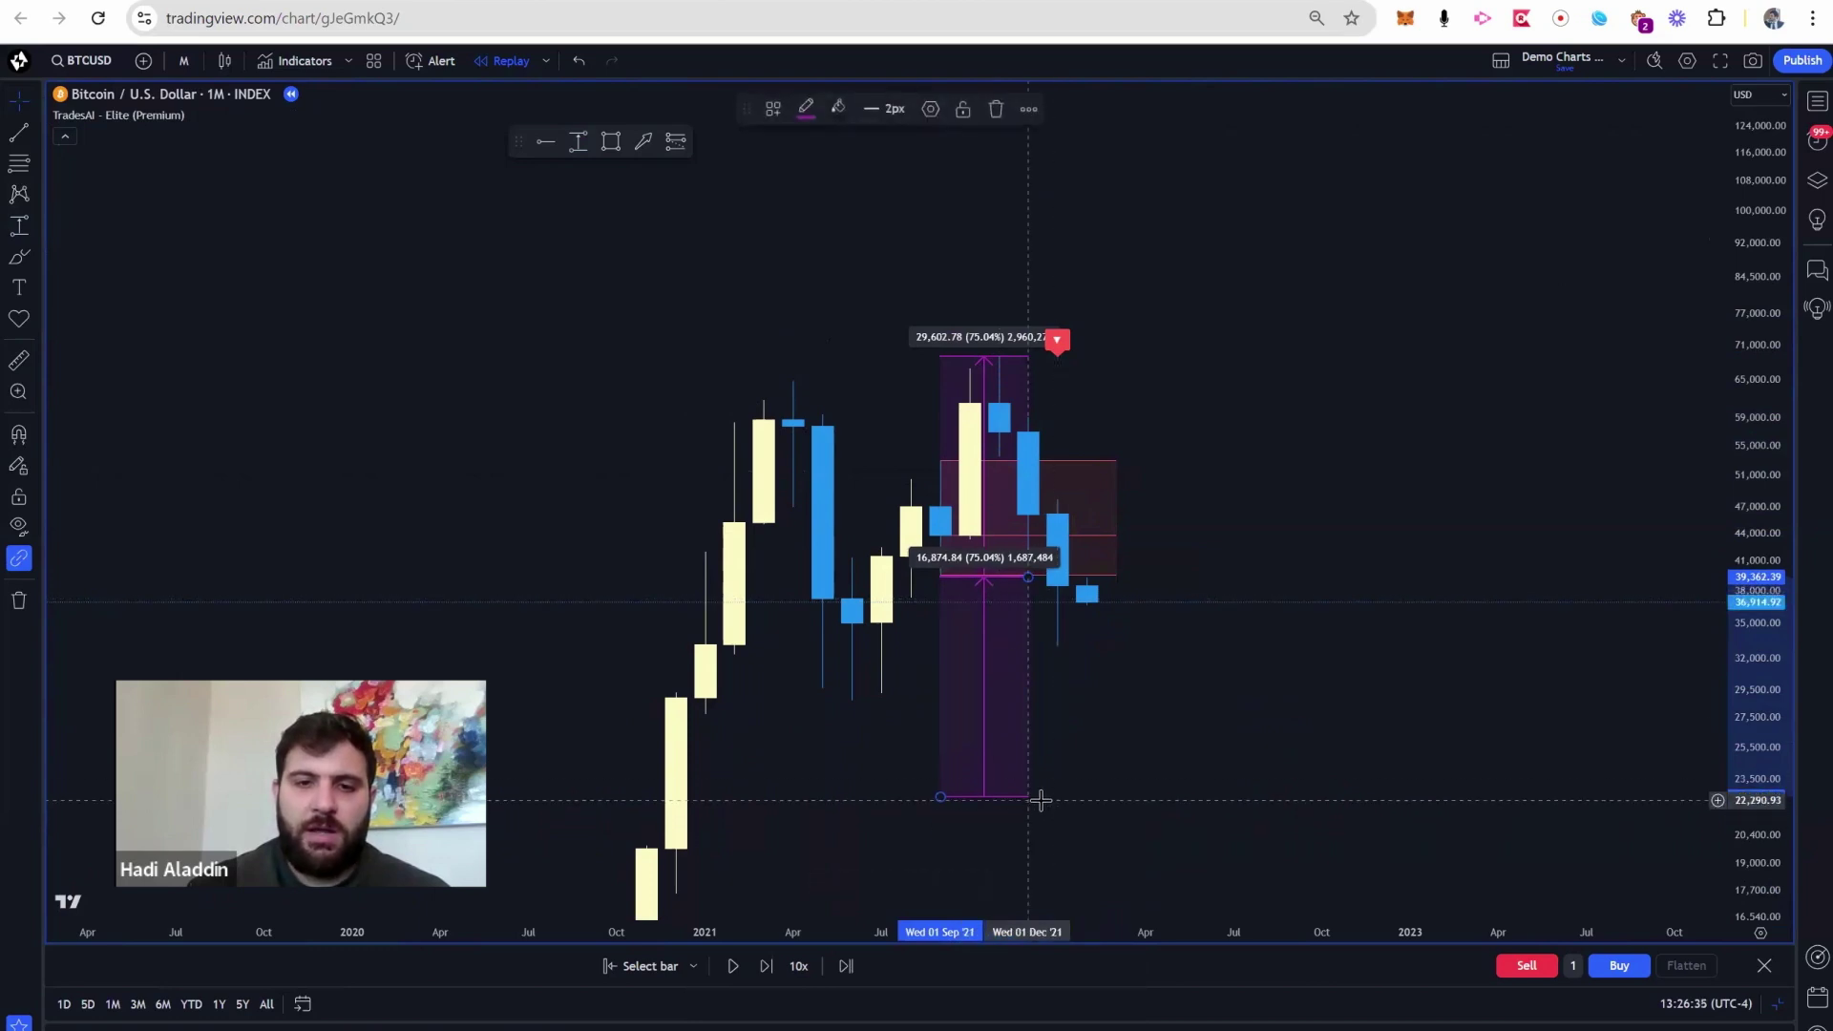
click(1047, 724)
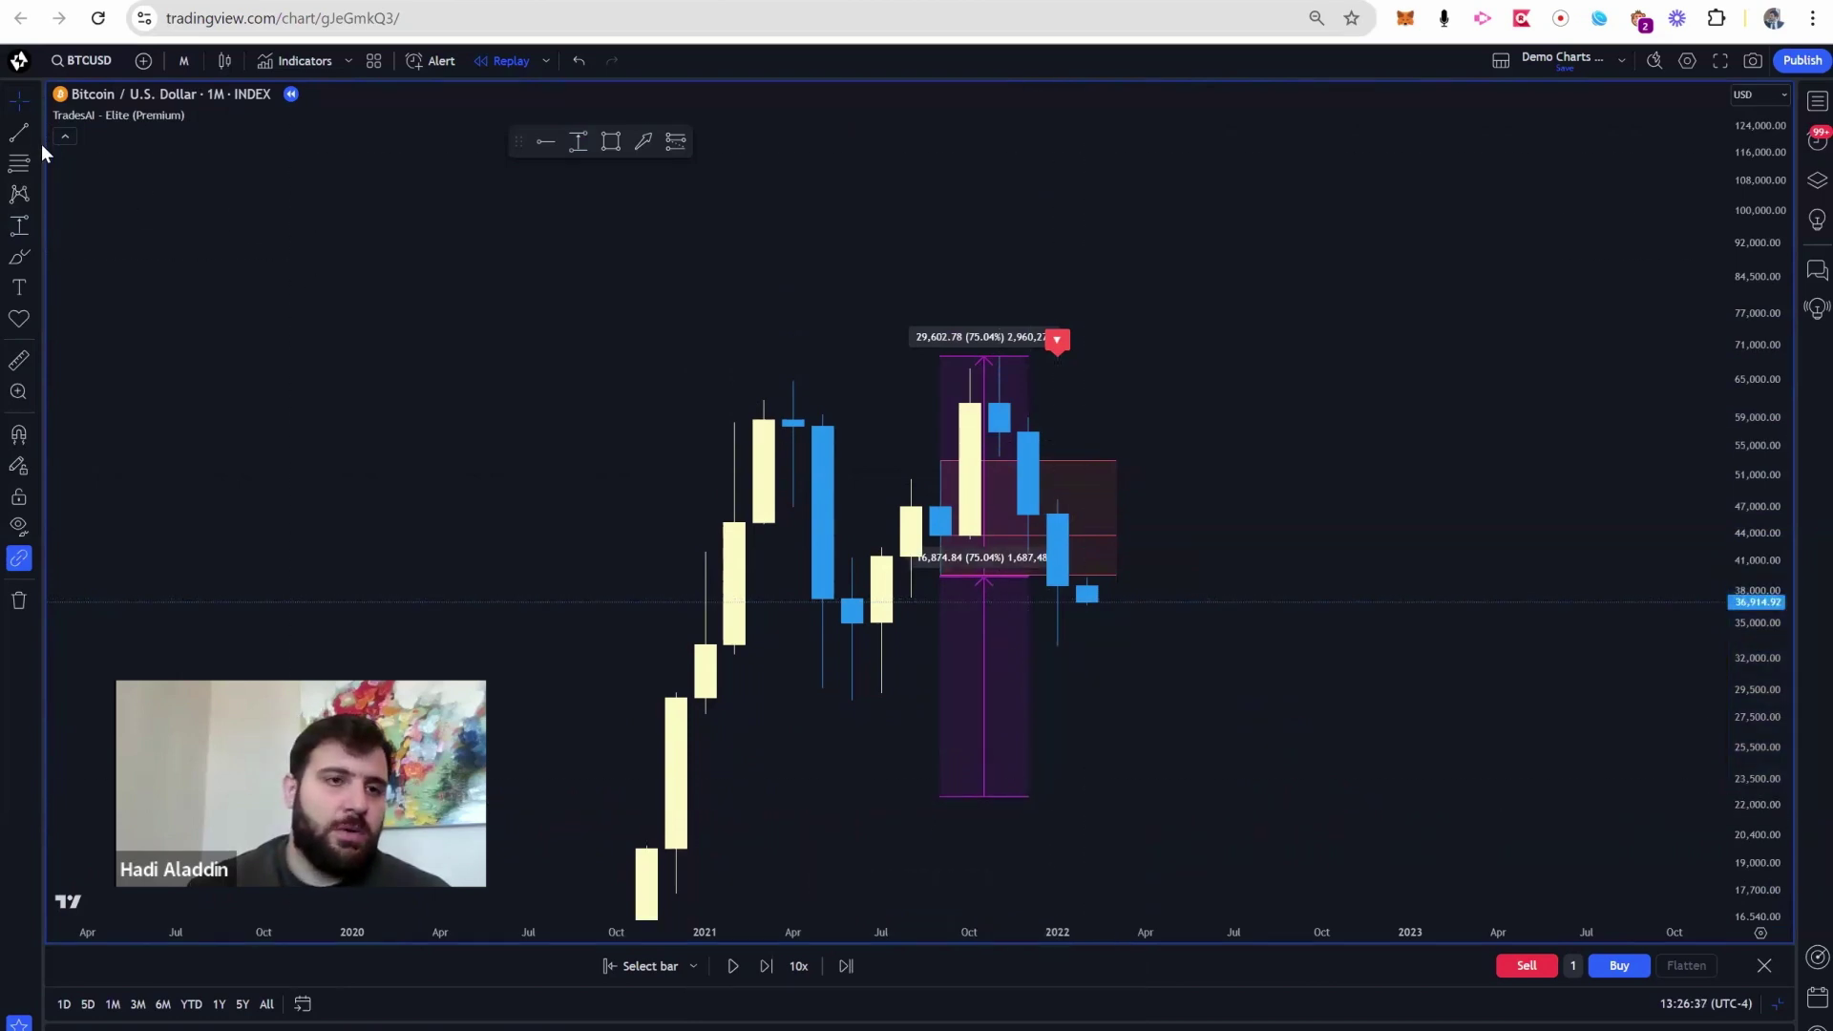
- Draw a rectangle from the red zone's lower edge at September 2021 up to the highest wick's level at March 2022
click(38, 221)
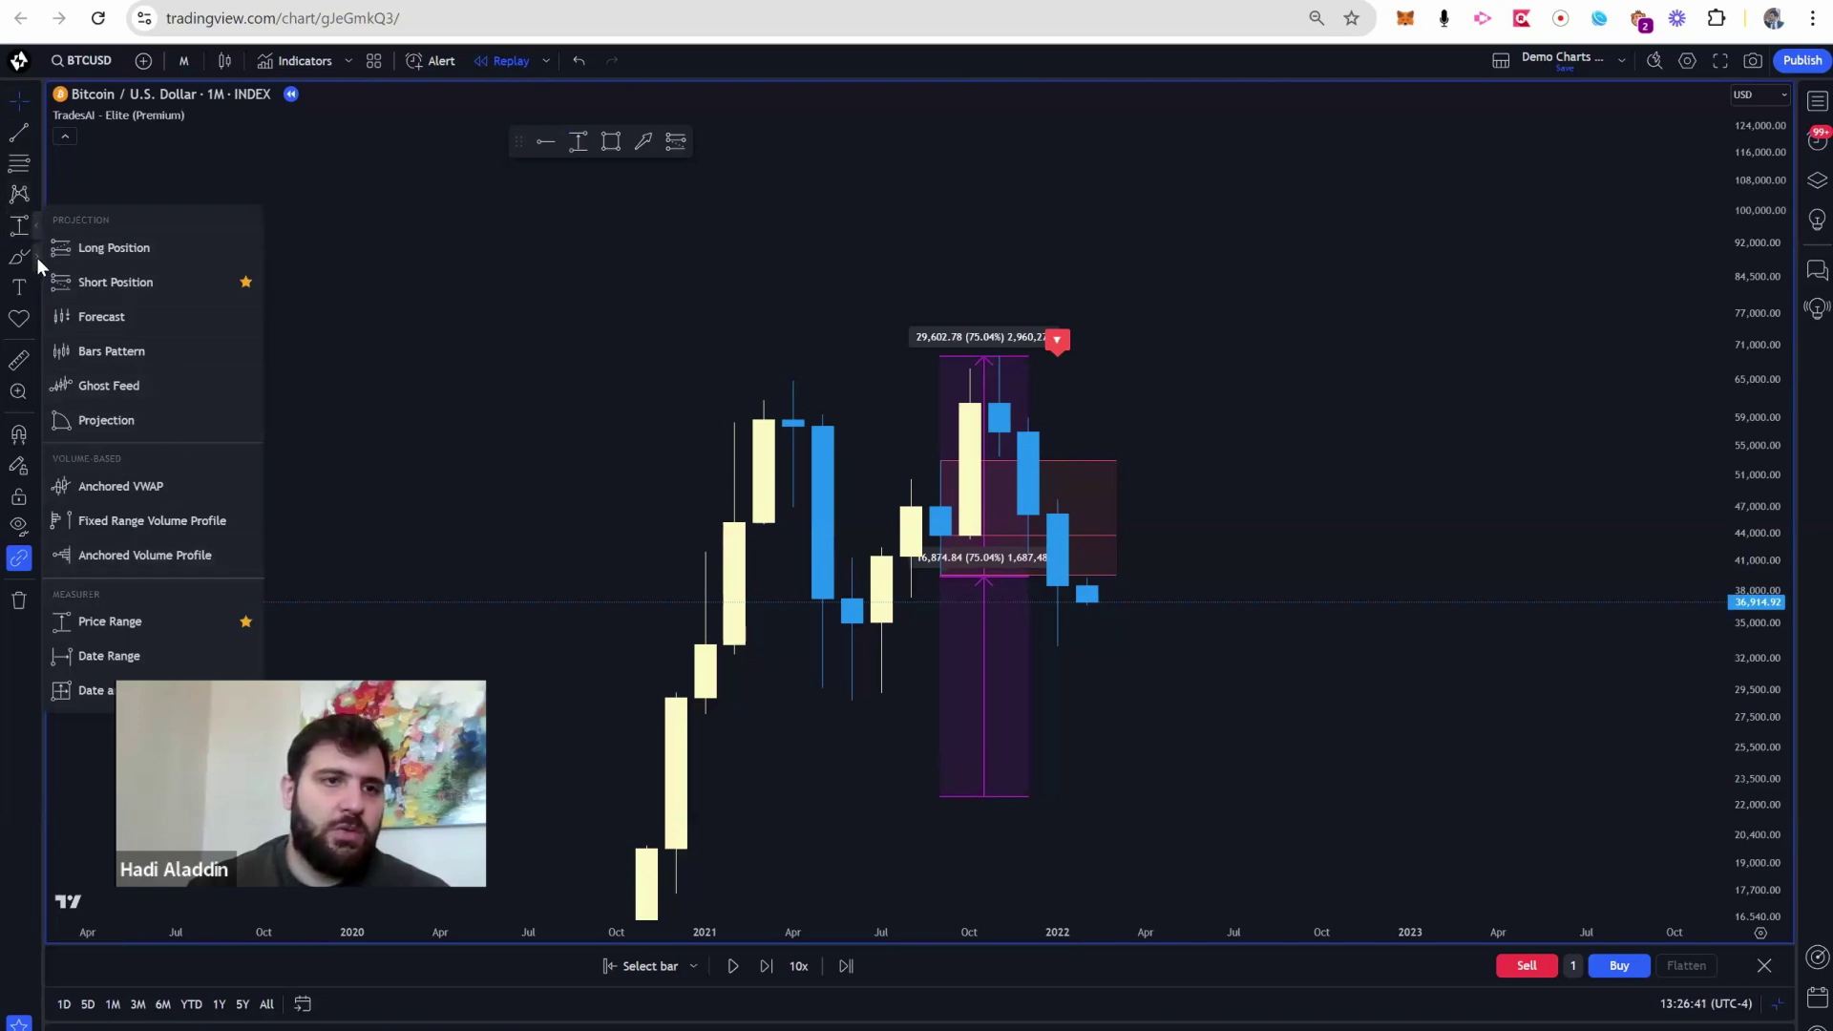
click(37, 256)
click(105, 549)
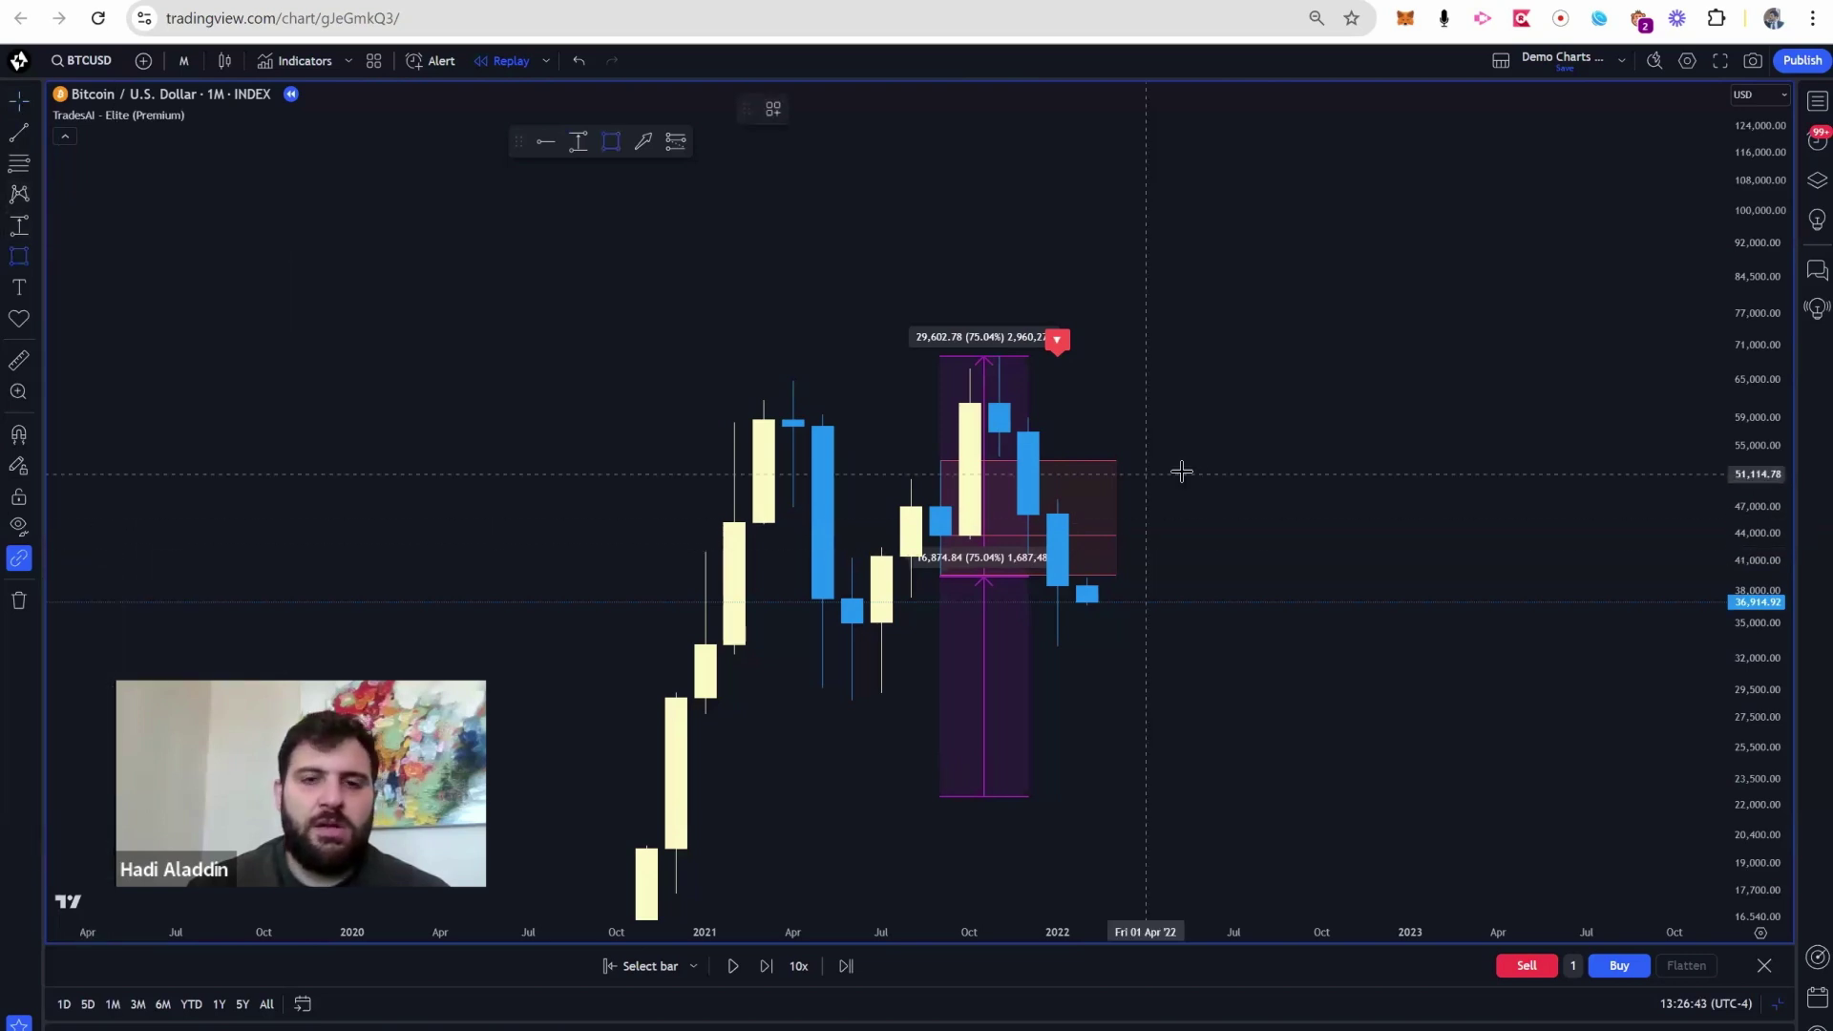
click(941, 575)
click(1117, 357)
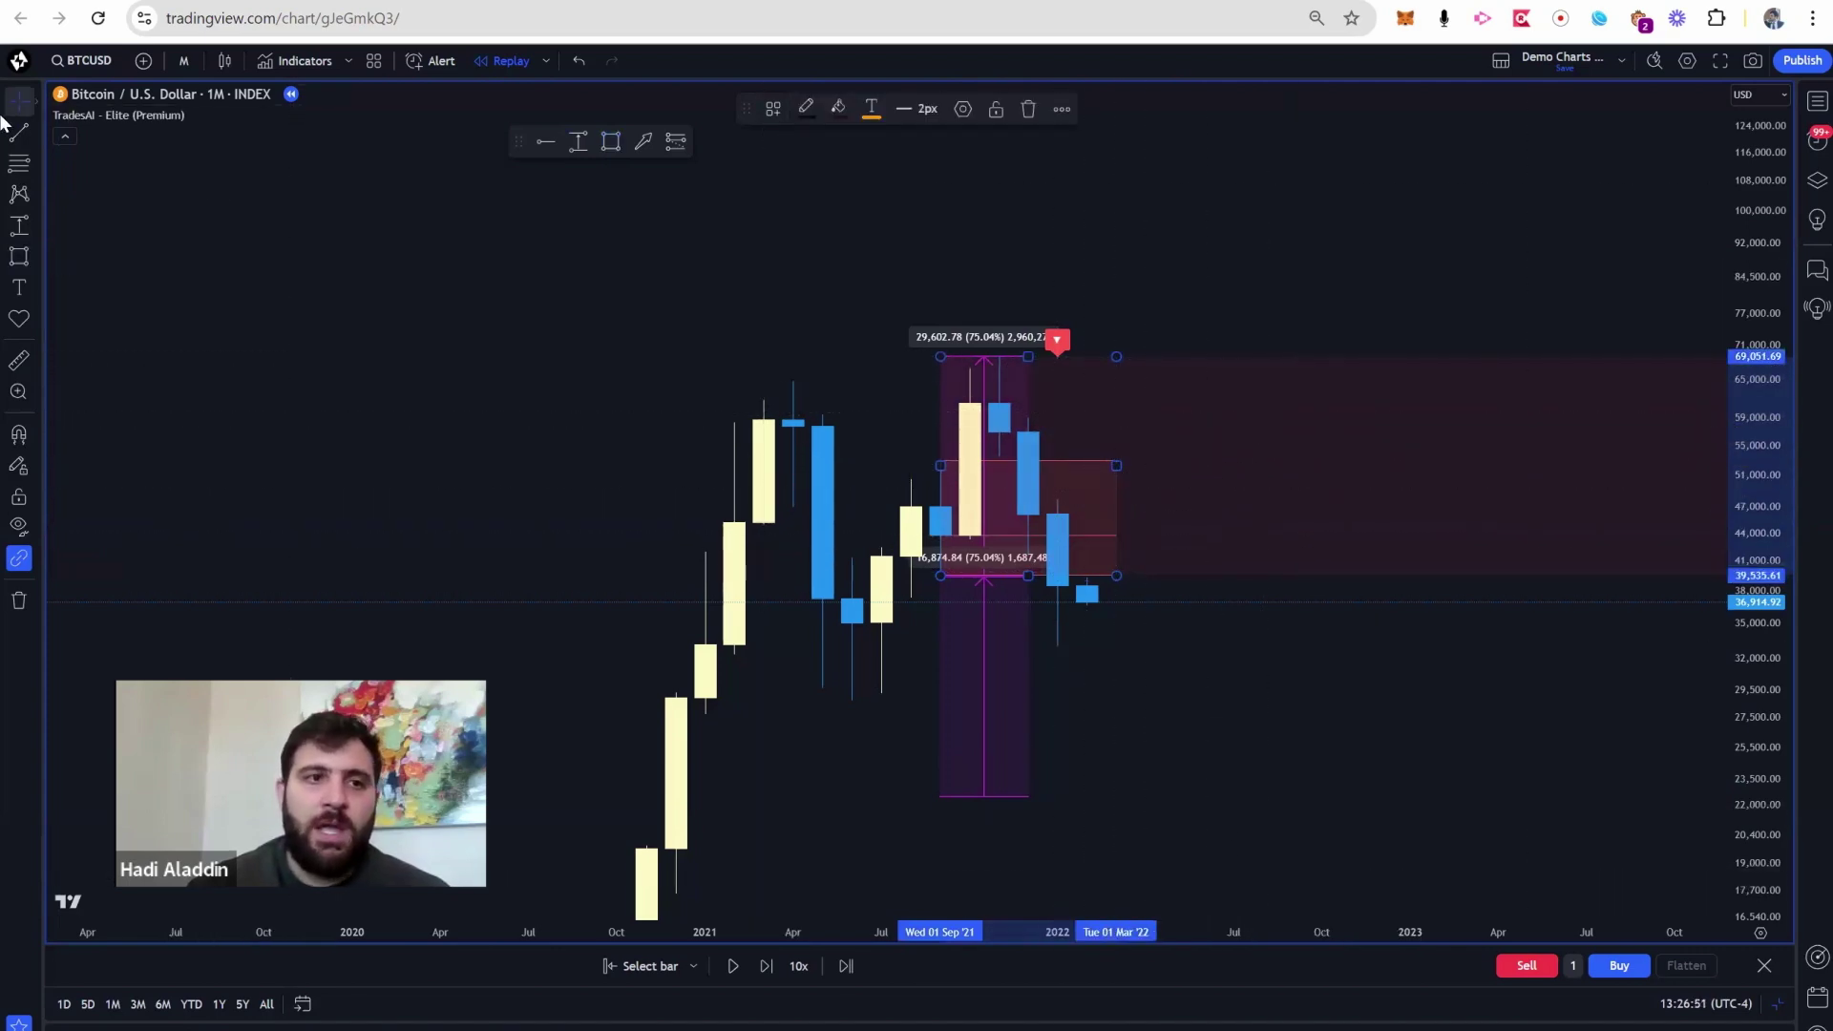
- Add a horizontal ray at about 22,537 along the lower price range's bottom edge and color it green
drag(490, 549, 432, 420)
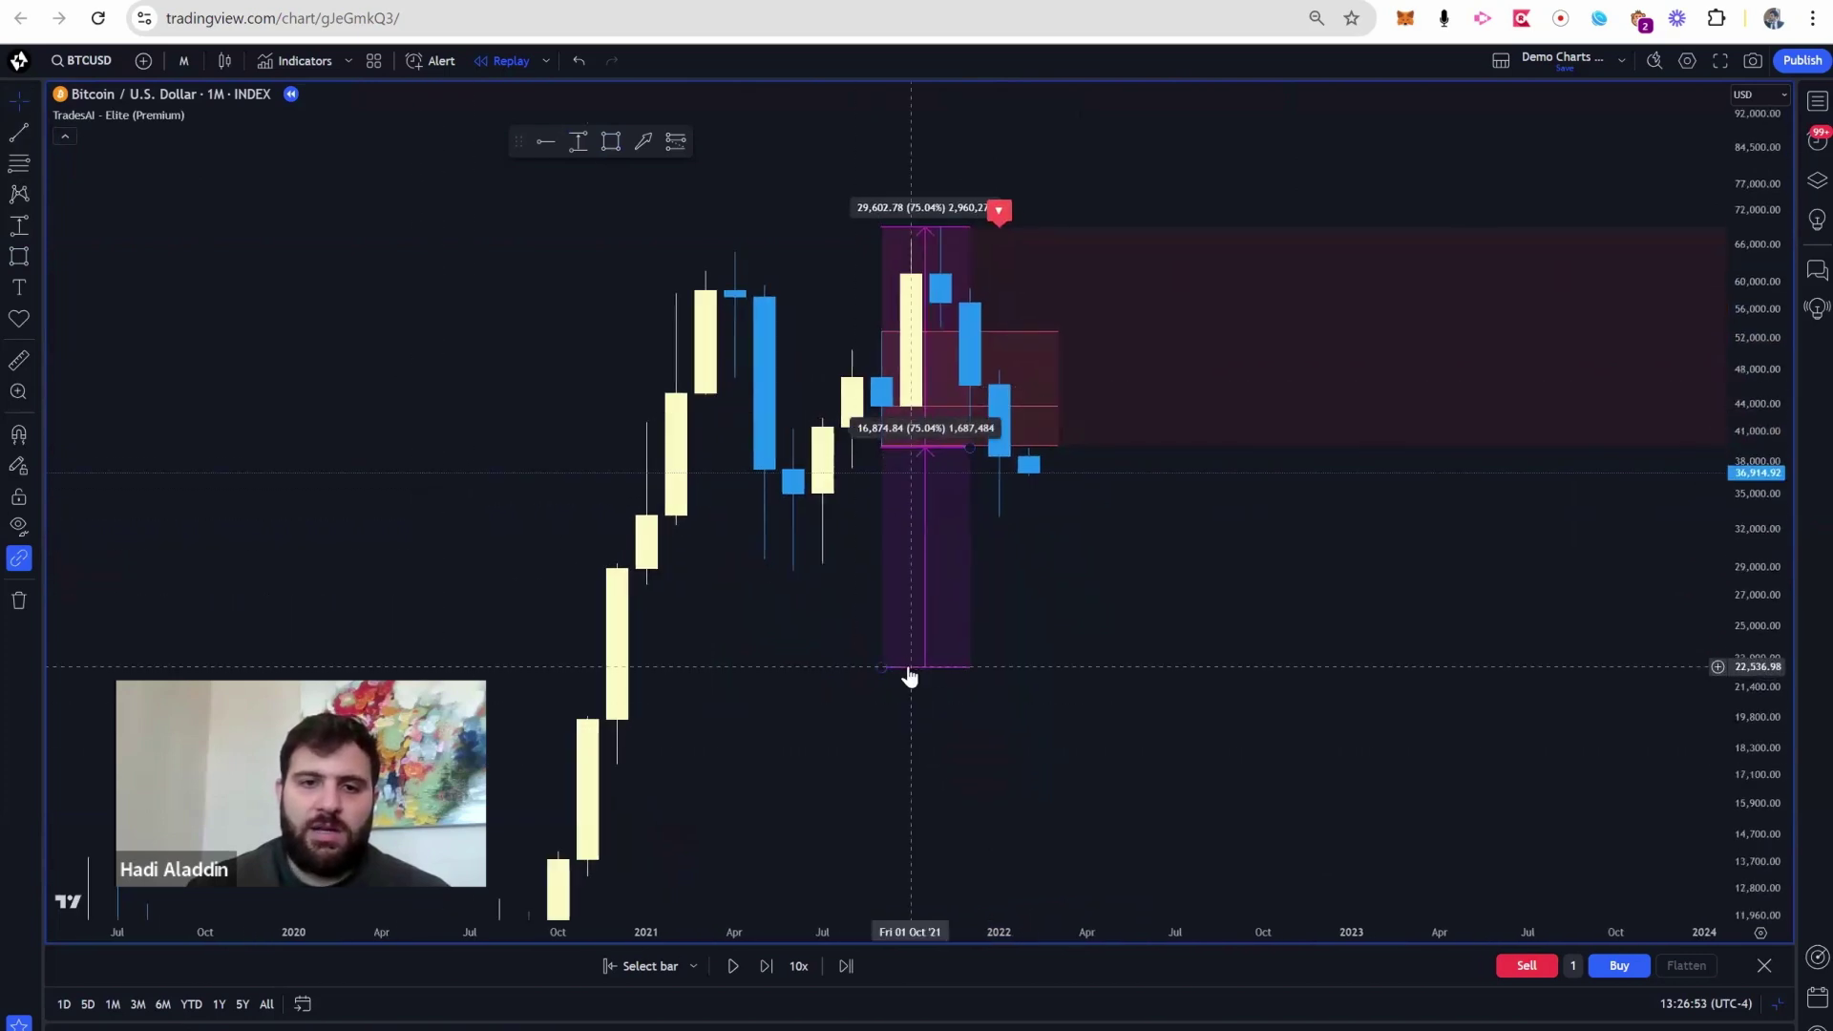
click(30, 134)
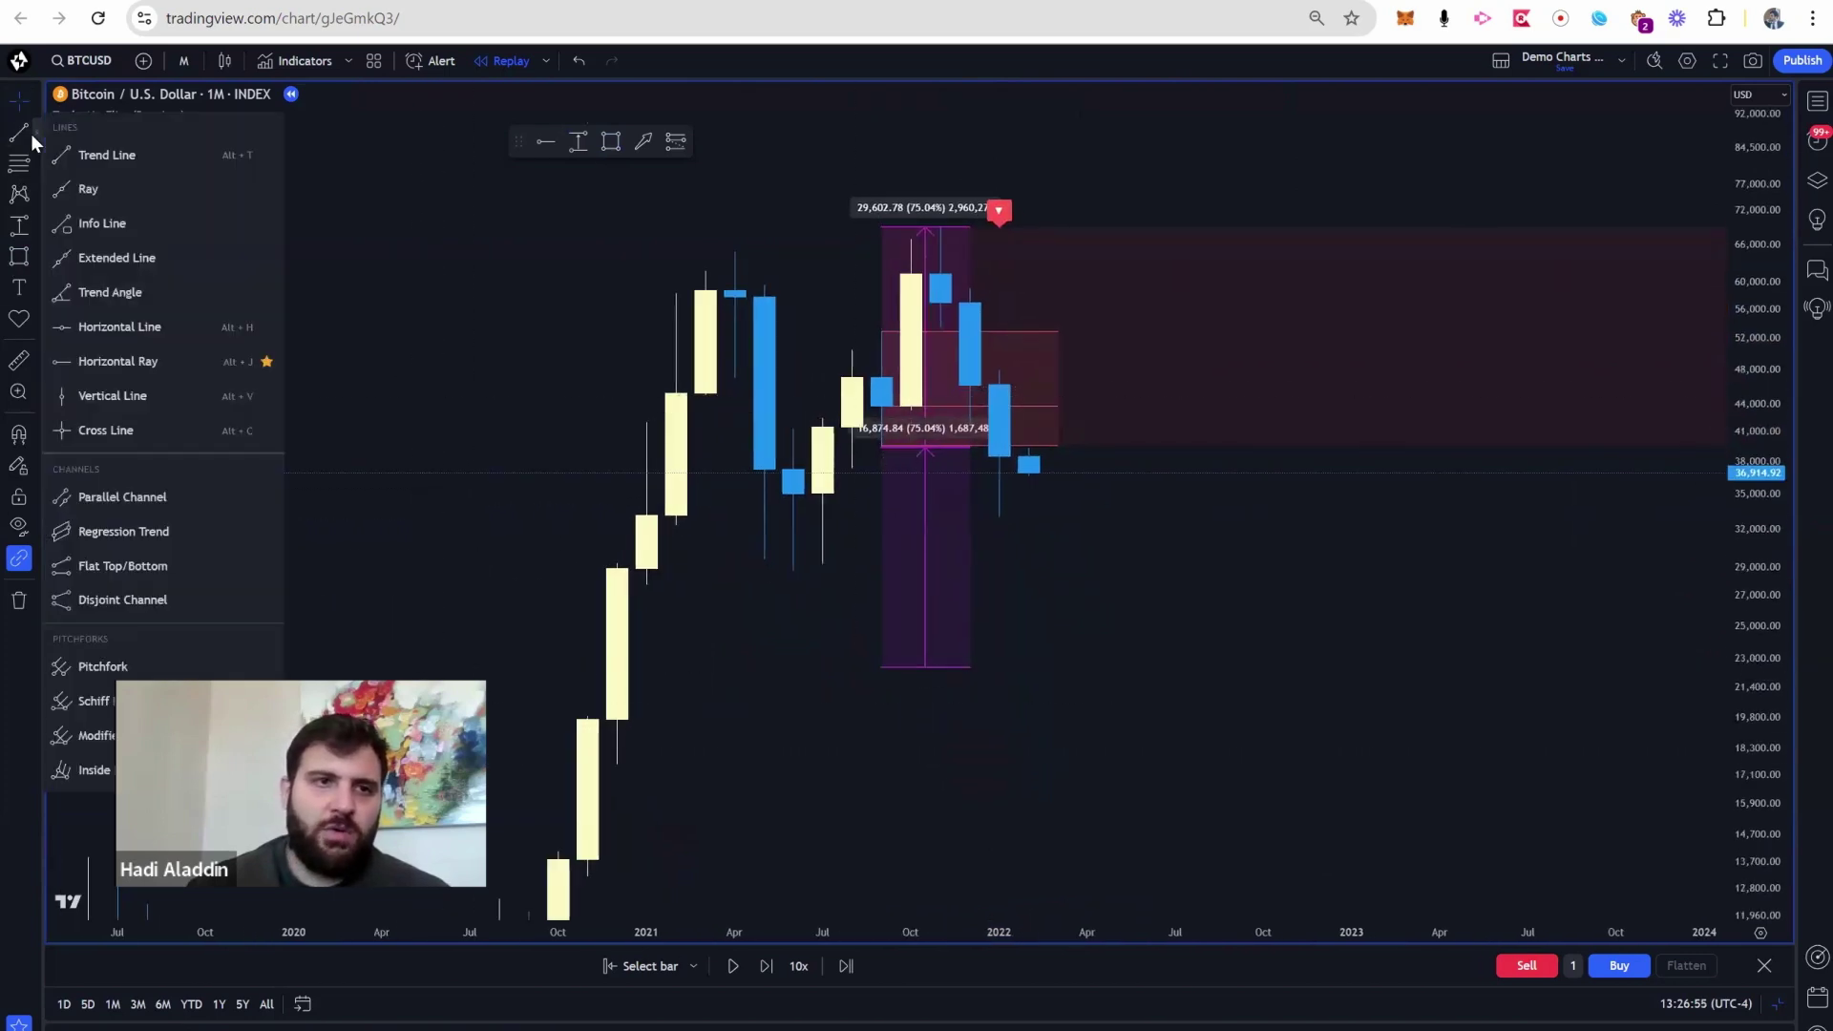
click(118, 363)
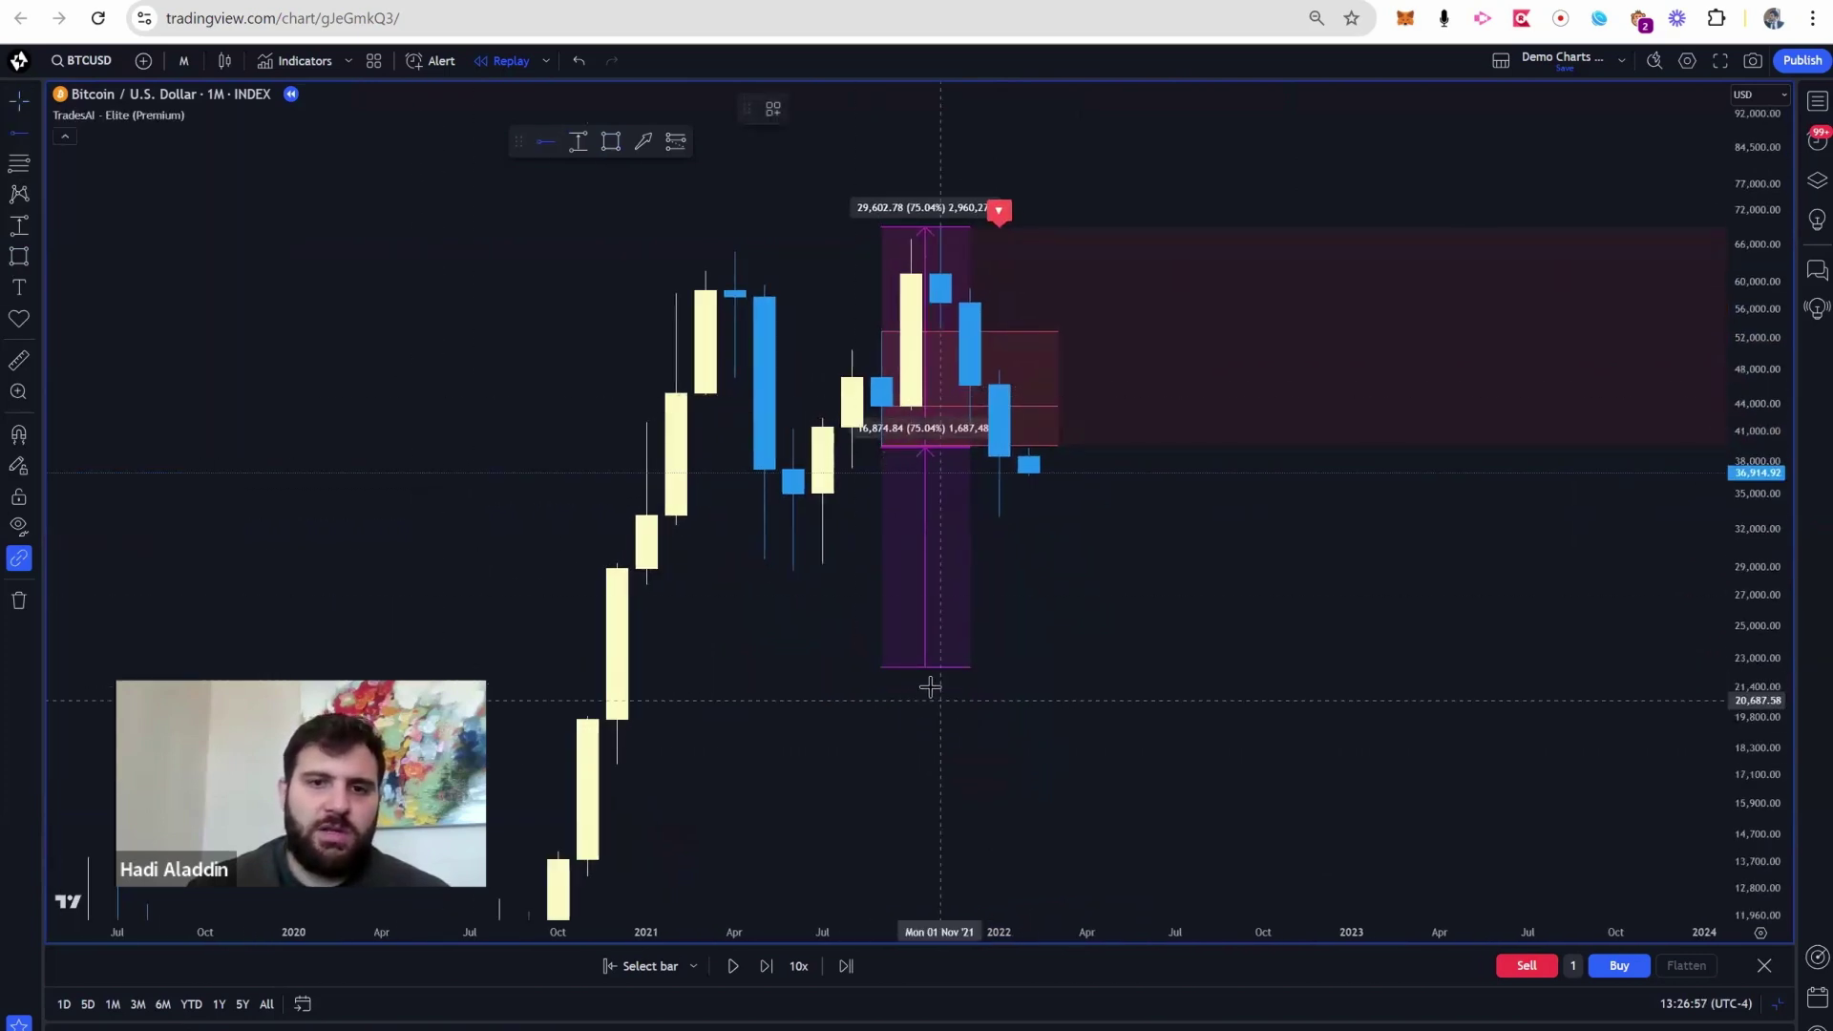
click(881, 666)
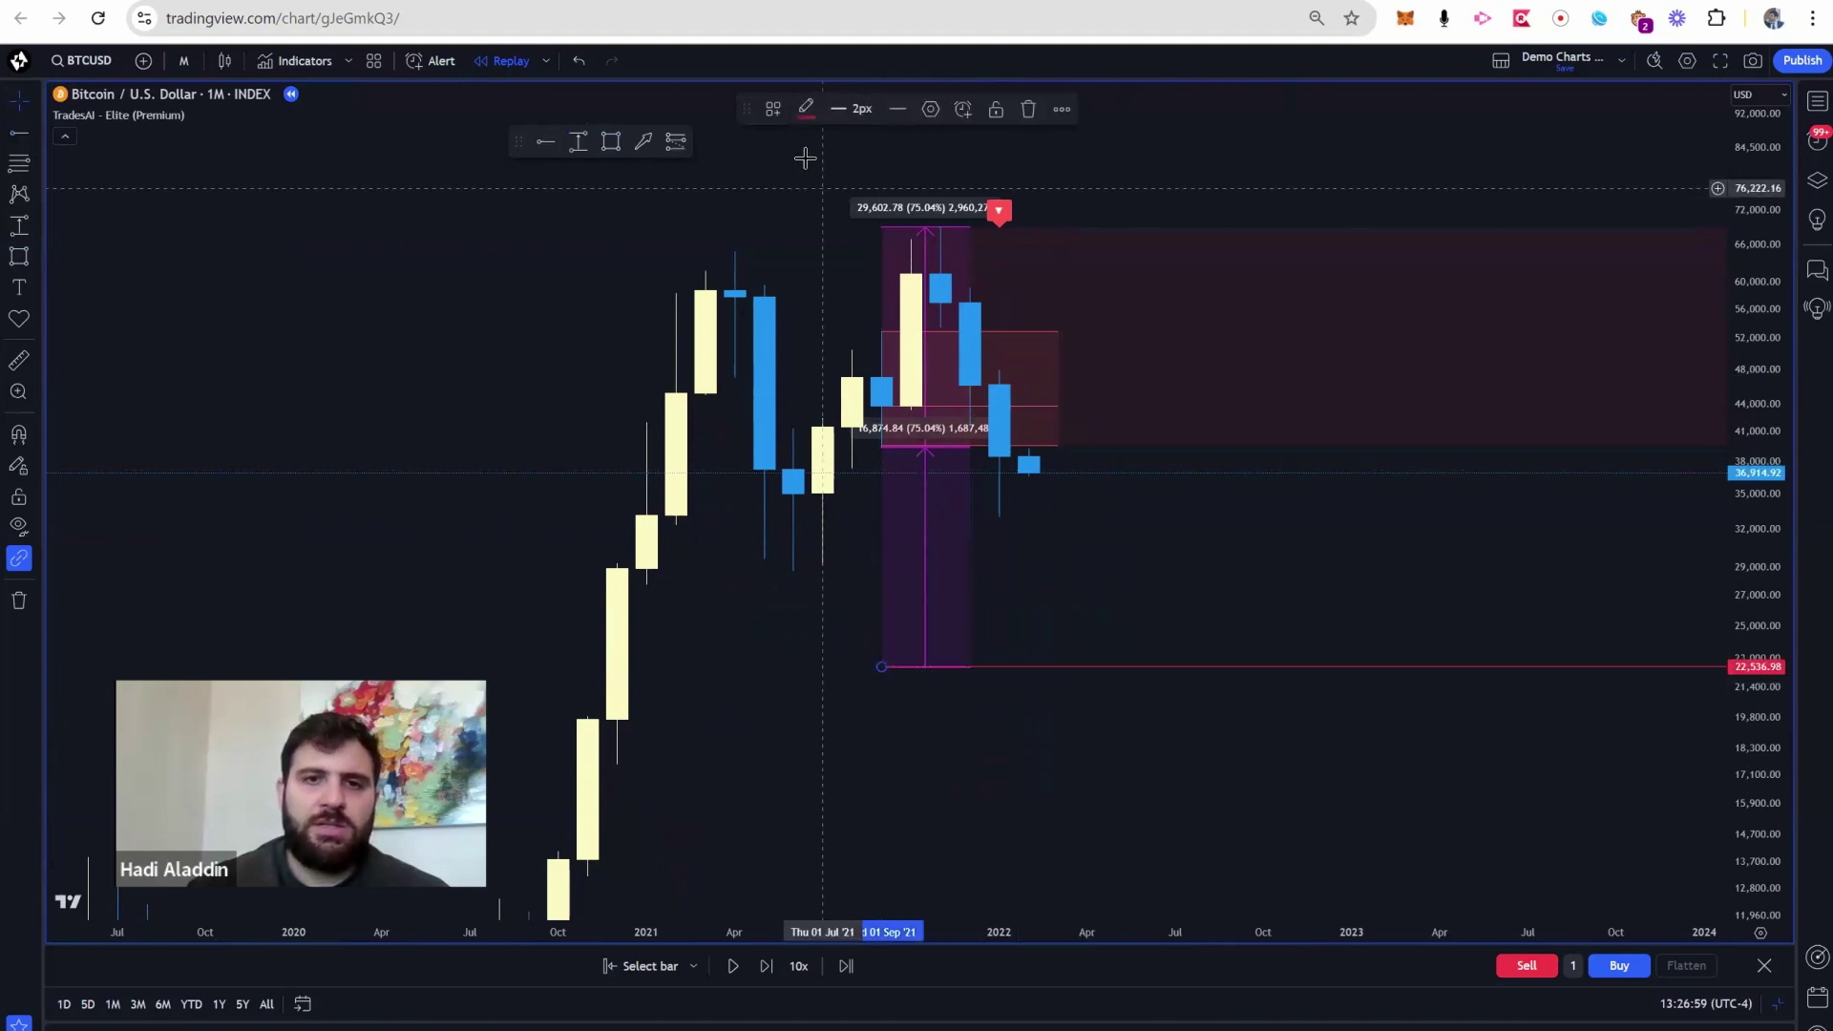
click(805, 109)
click(866, 167)
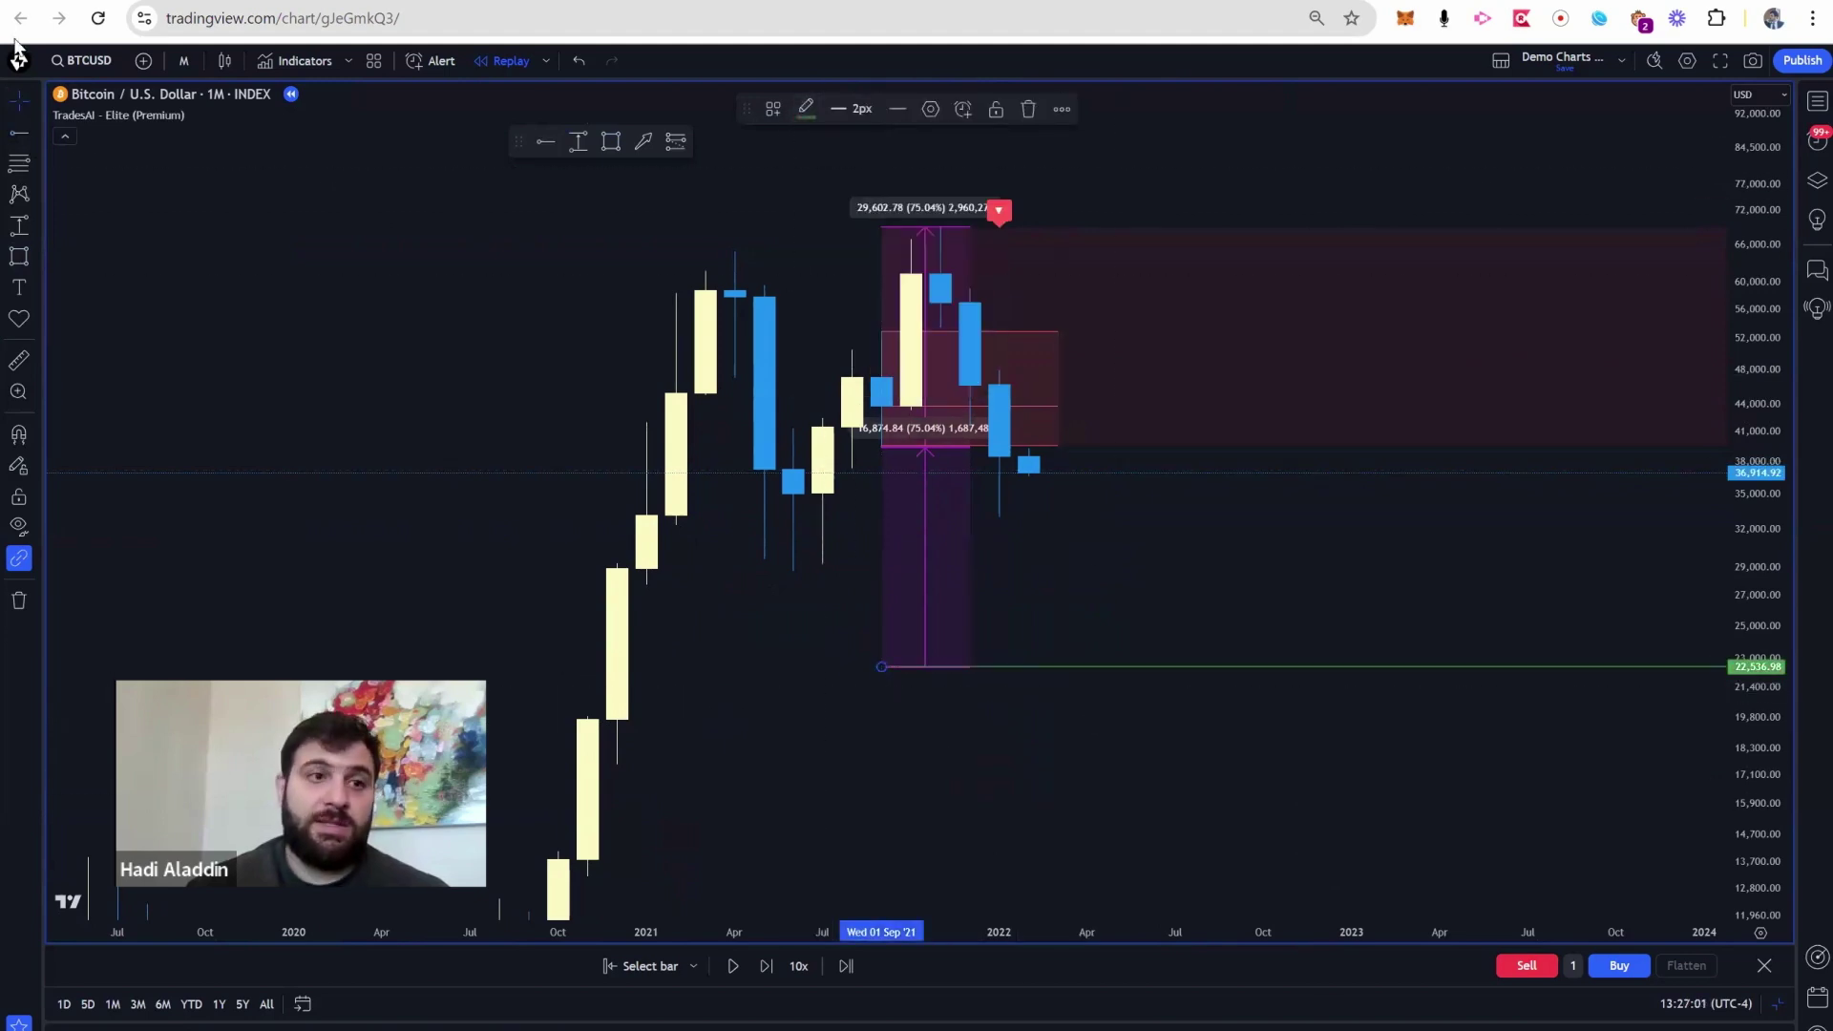
- Delete both price-range measurements, keeping the red rectangle and the green horizontal ray
drag(369, 385, 325, 465)
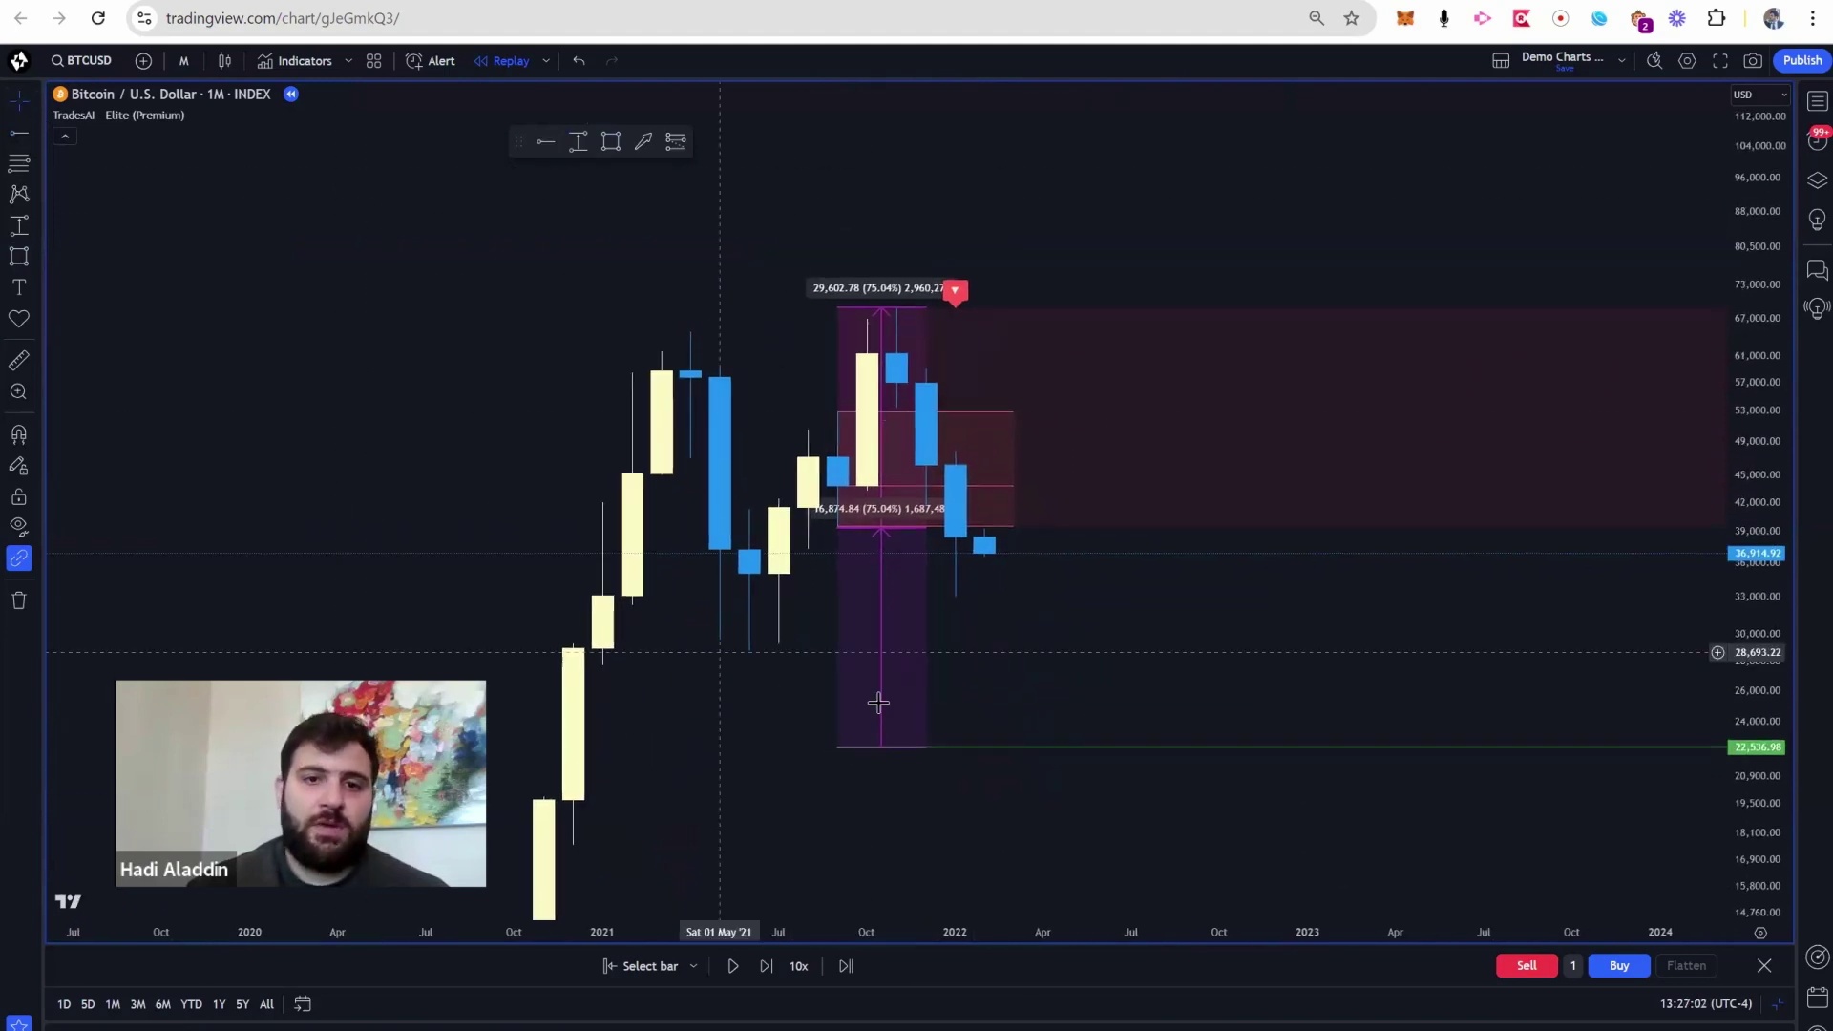
click(883, 654)
key(Delete)
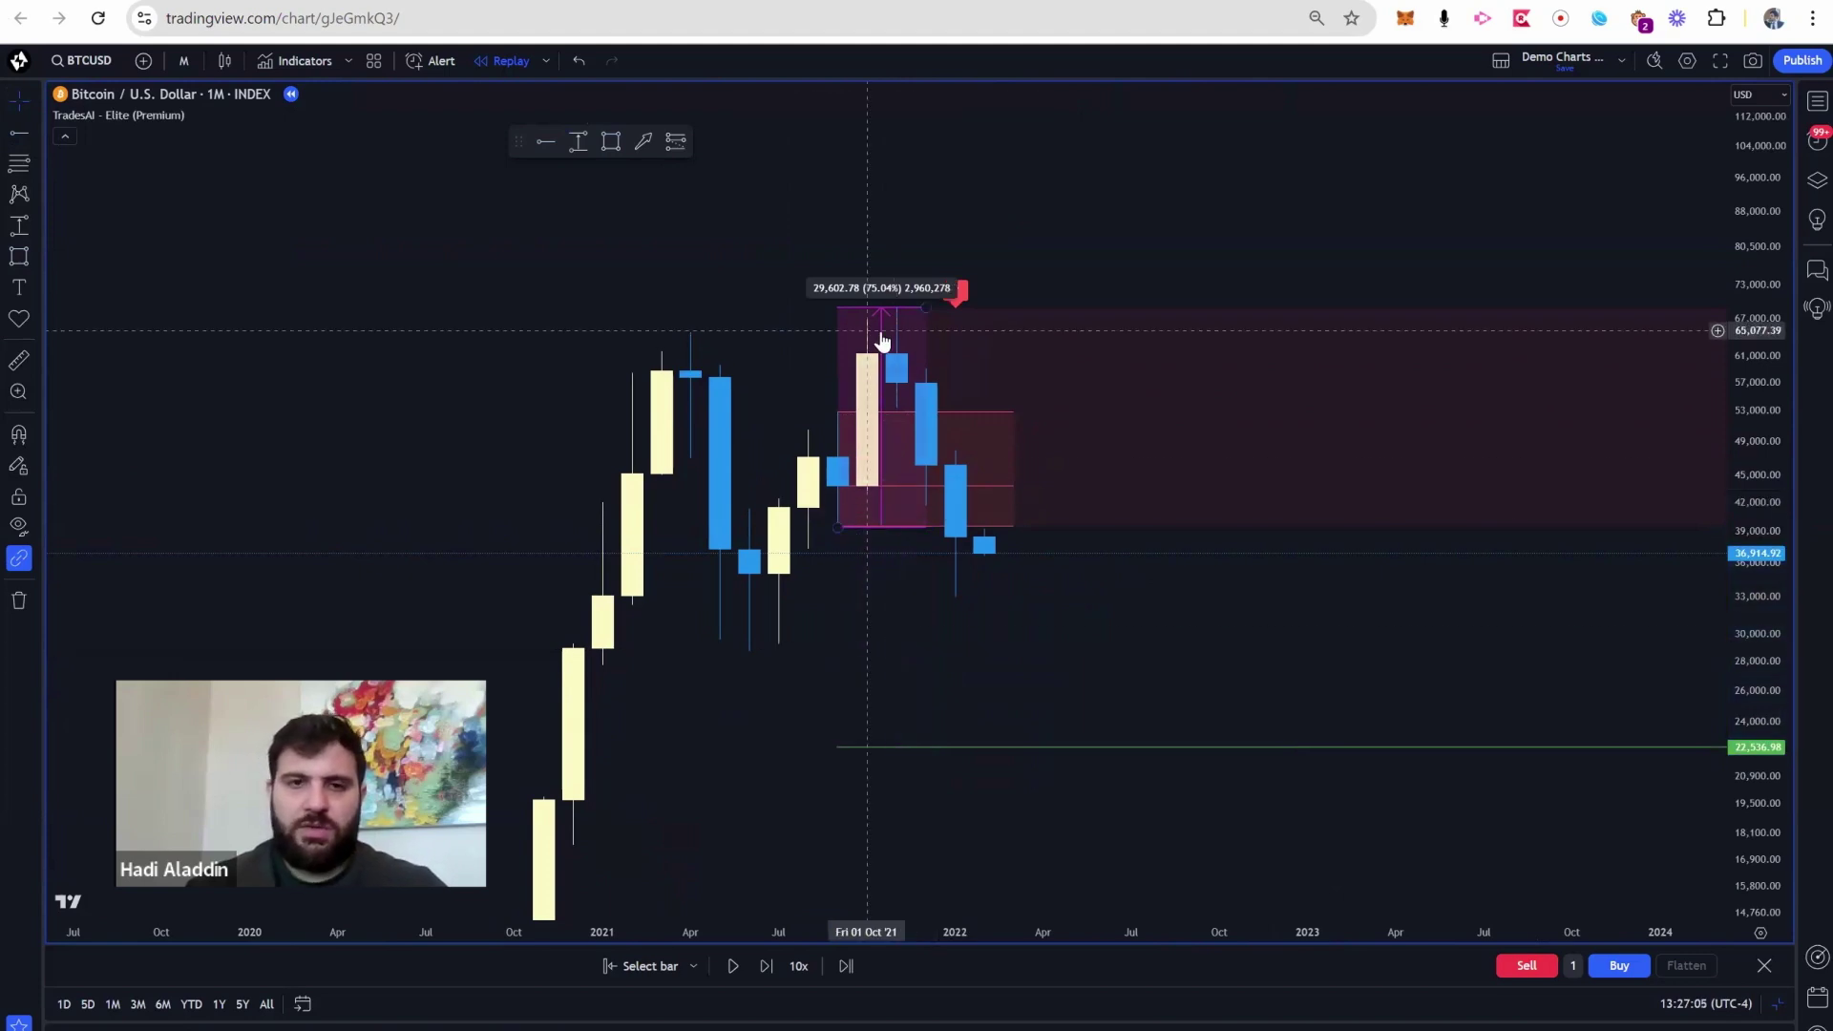
click(881, 338)
key(Delete)
- Place a short position at March 2022 with entry about 39,449, stop about 69,203 and target about 22,488 at the green ray
drag(1193, 217, 1304, 236)
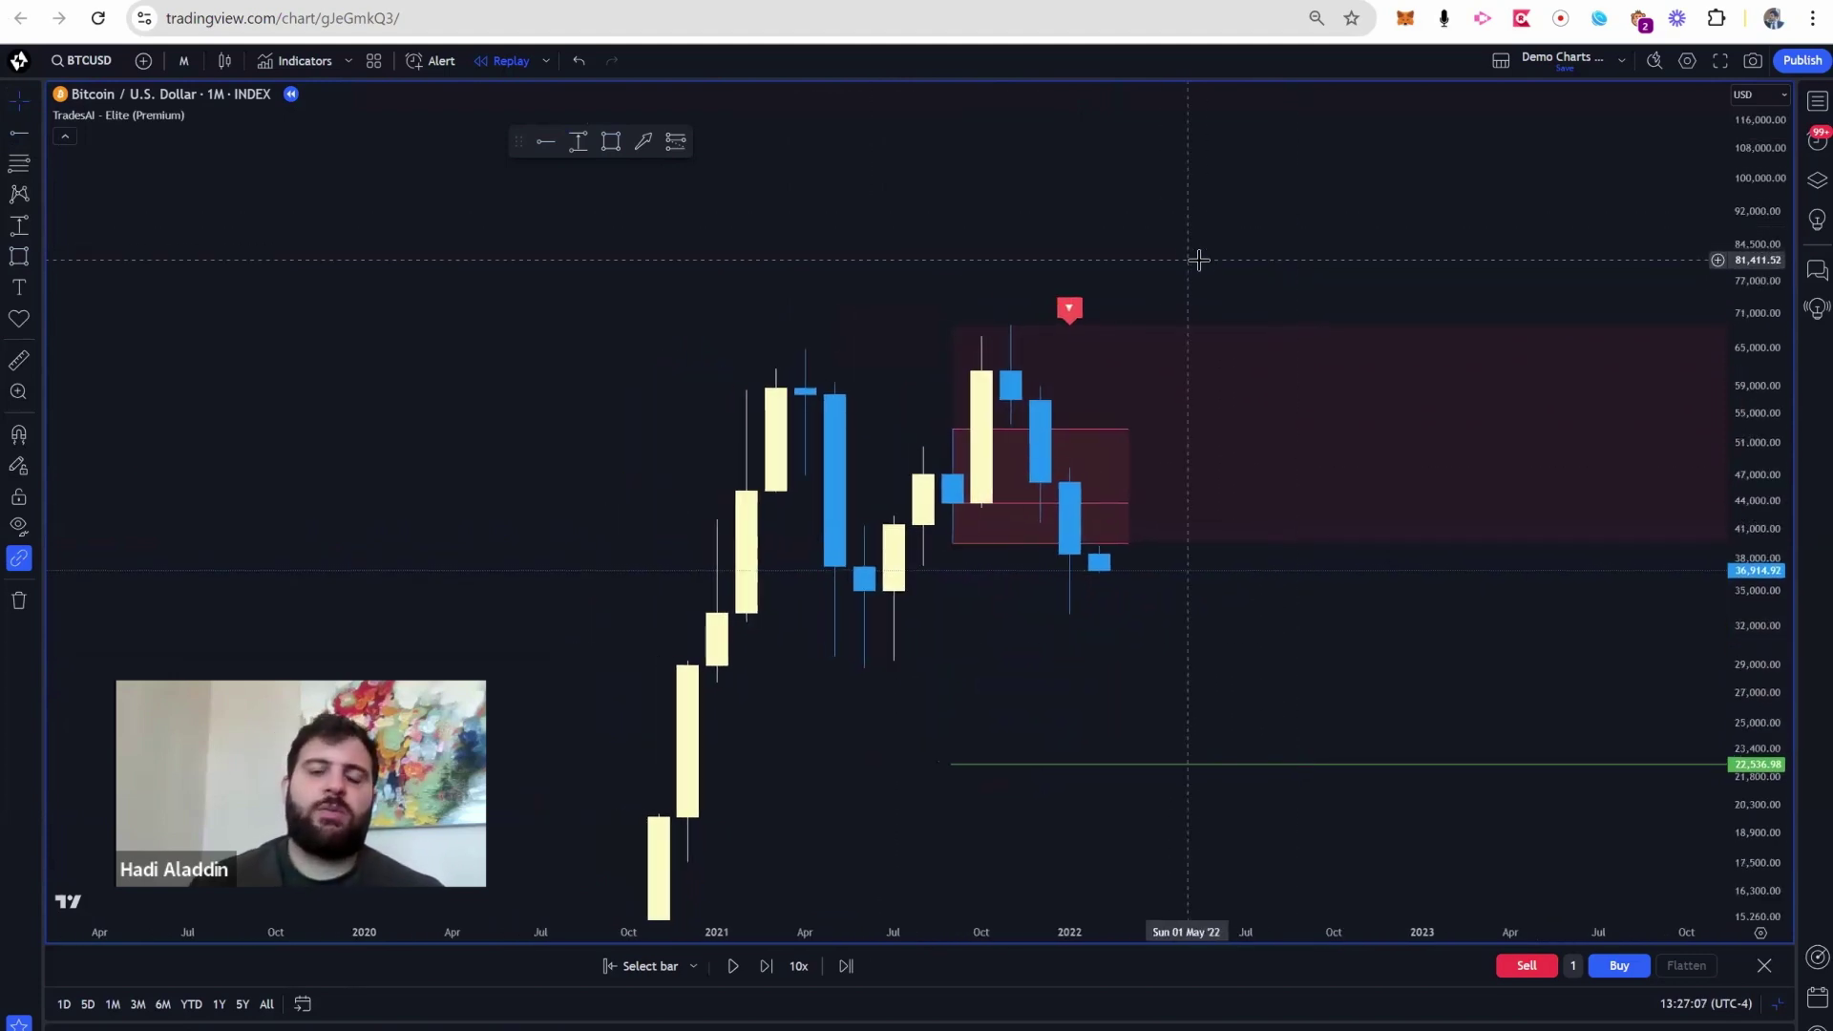
mouse_move(1158, 263)
mouse_down()
mouse_move(780, 313)
mouse_move(823, 294)
mouse_up()
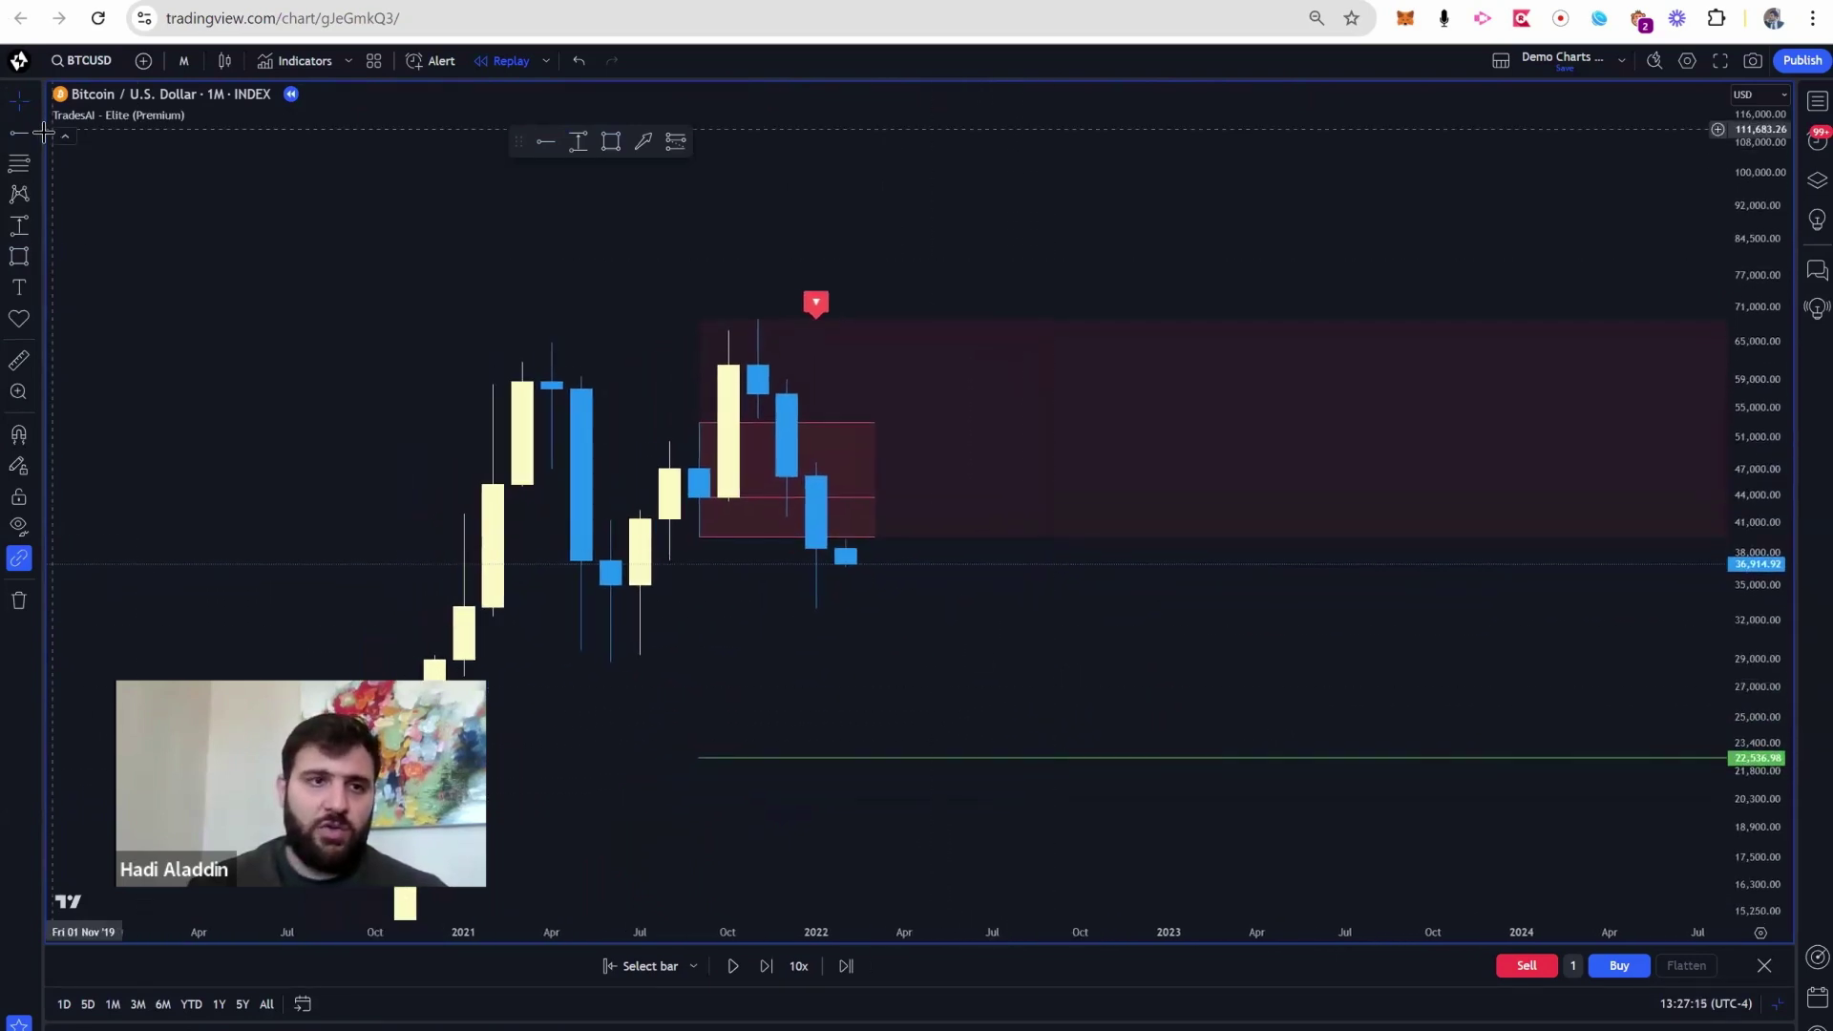
click(36, 224)
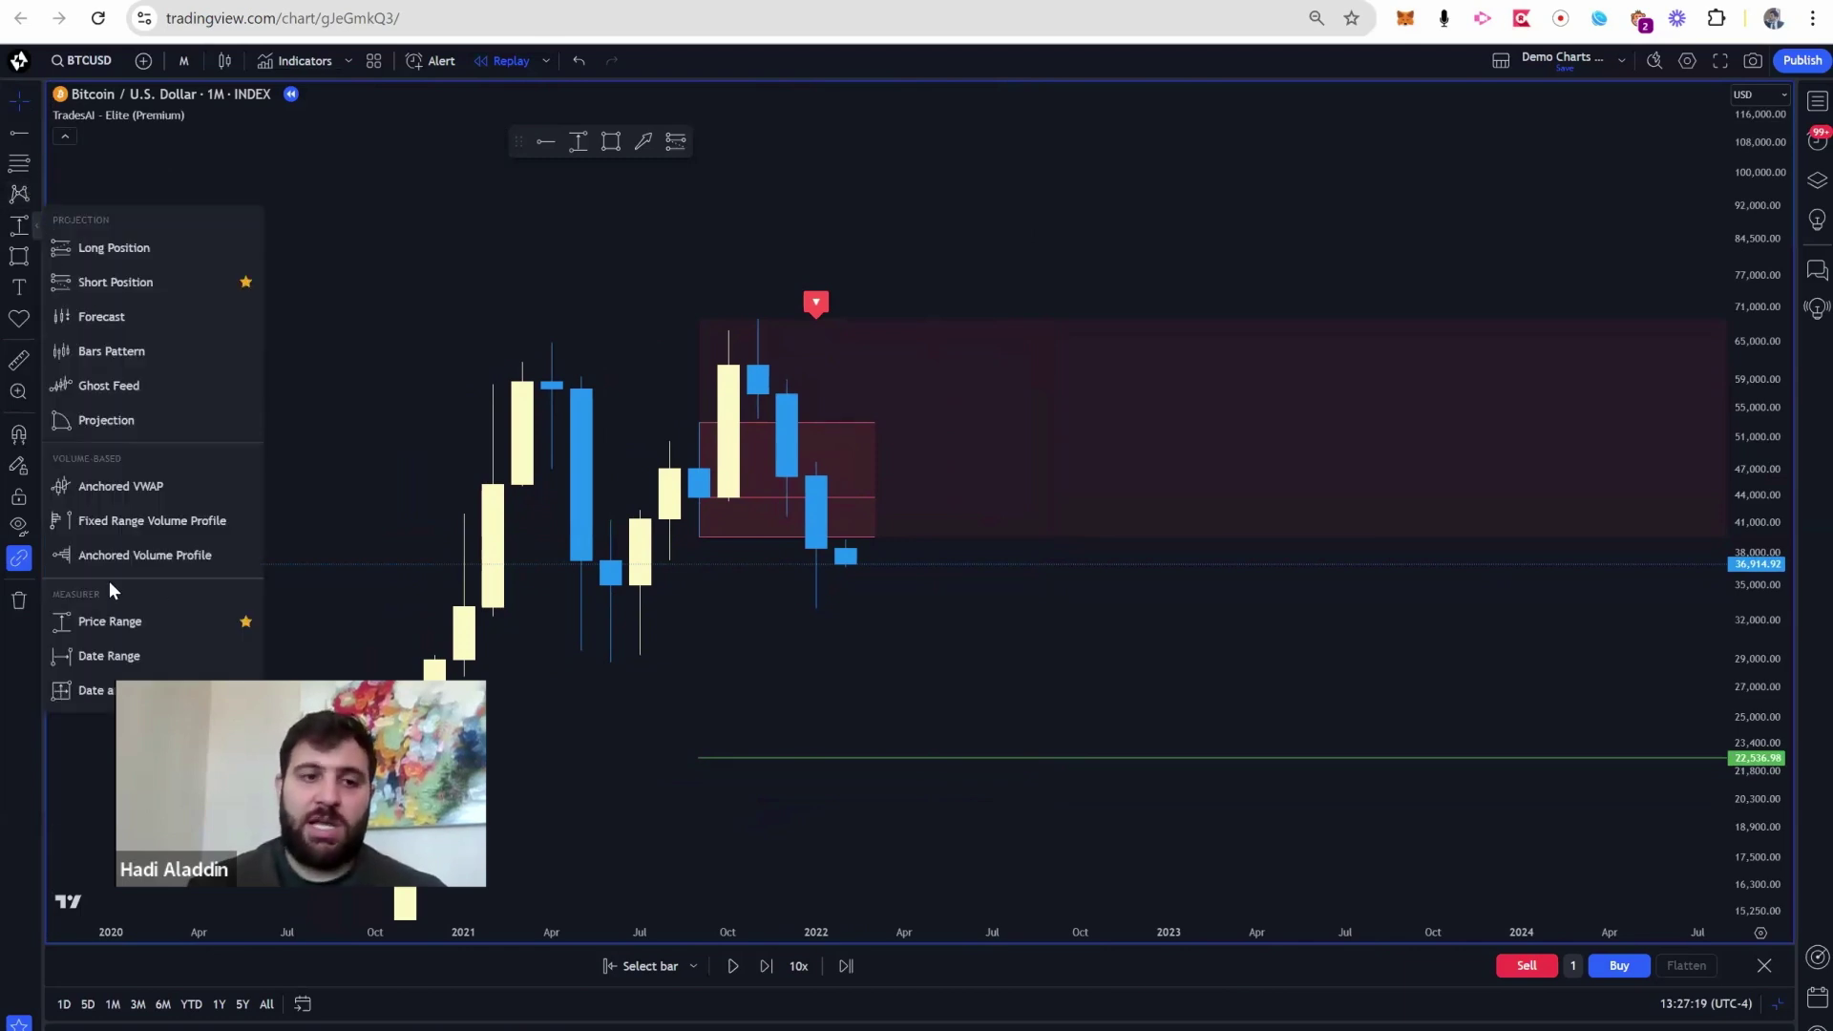
click(124, 283)
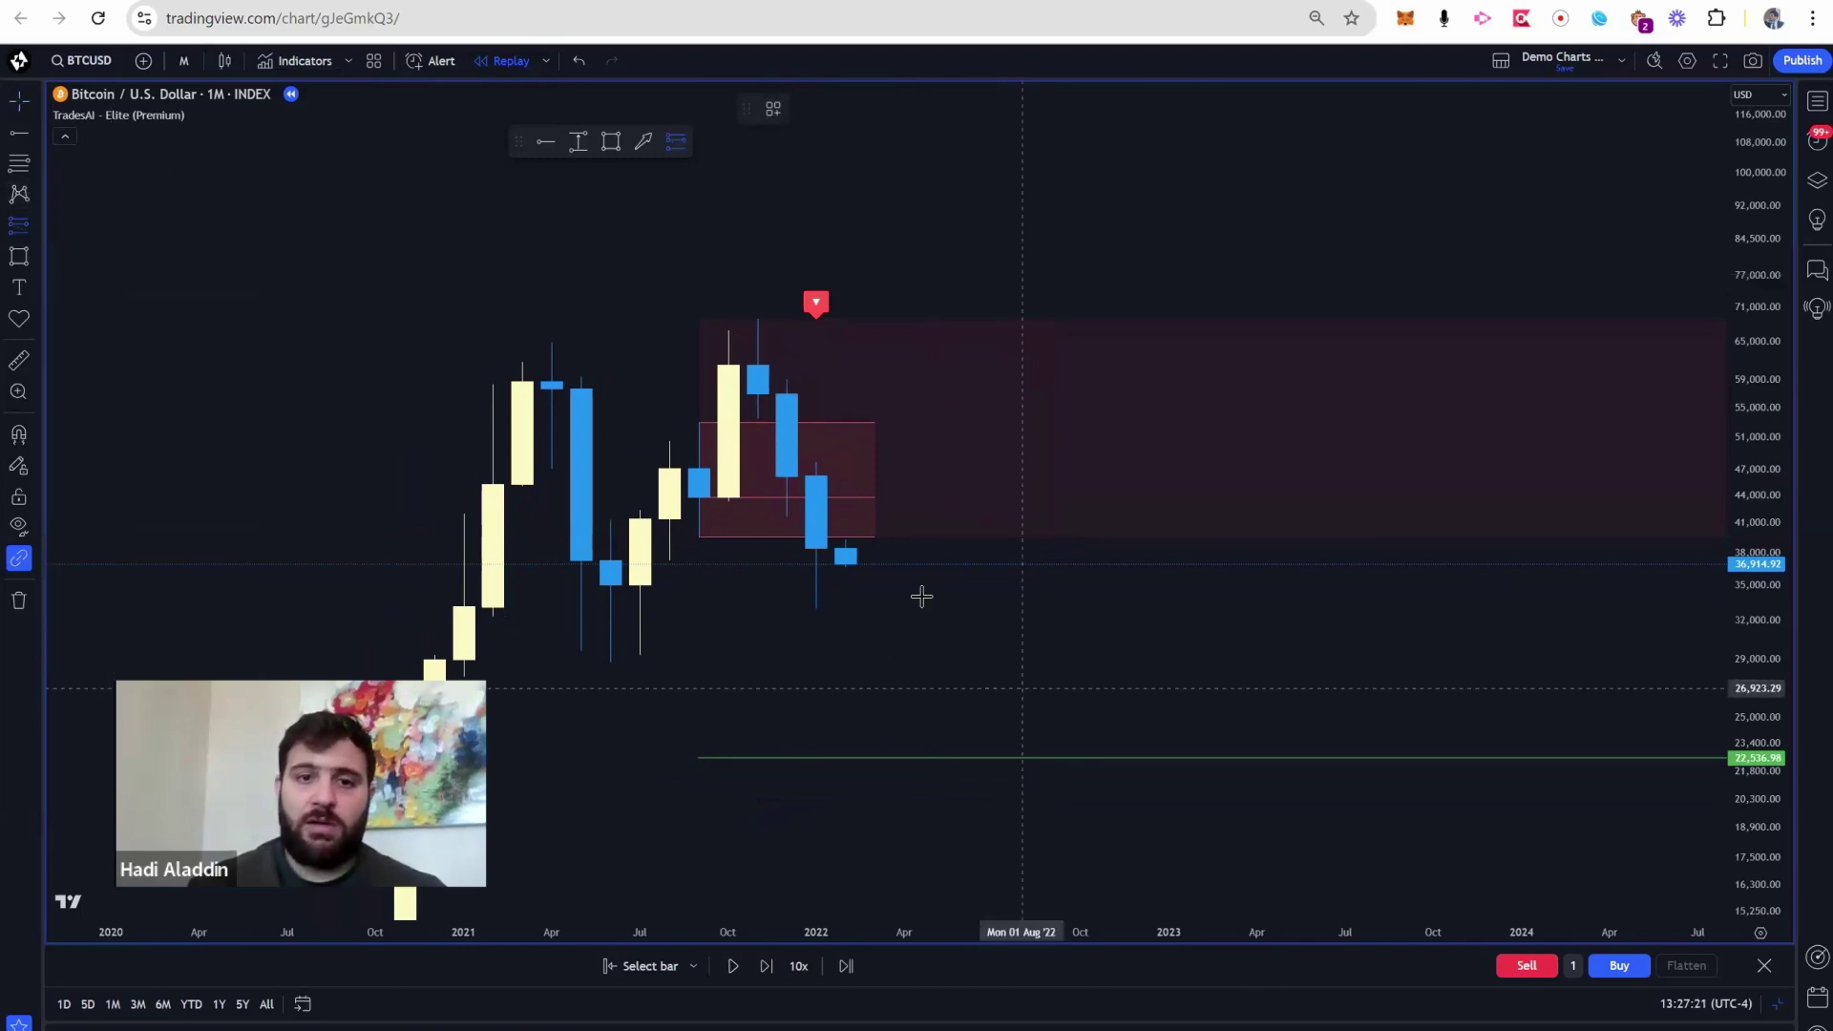
click(885, 540)
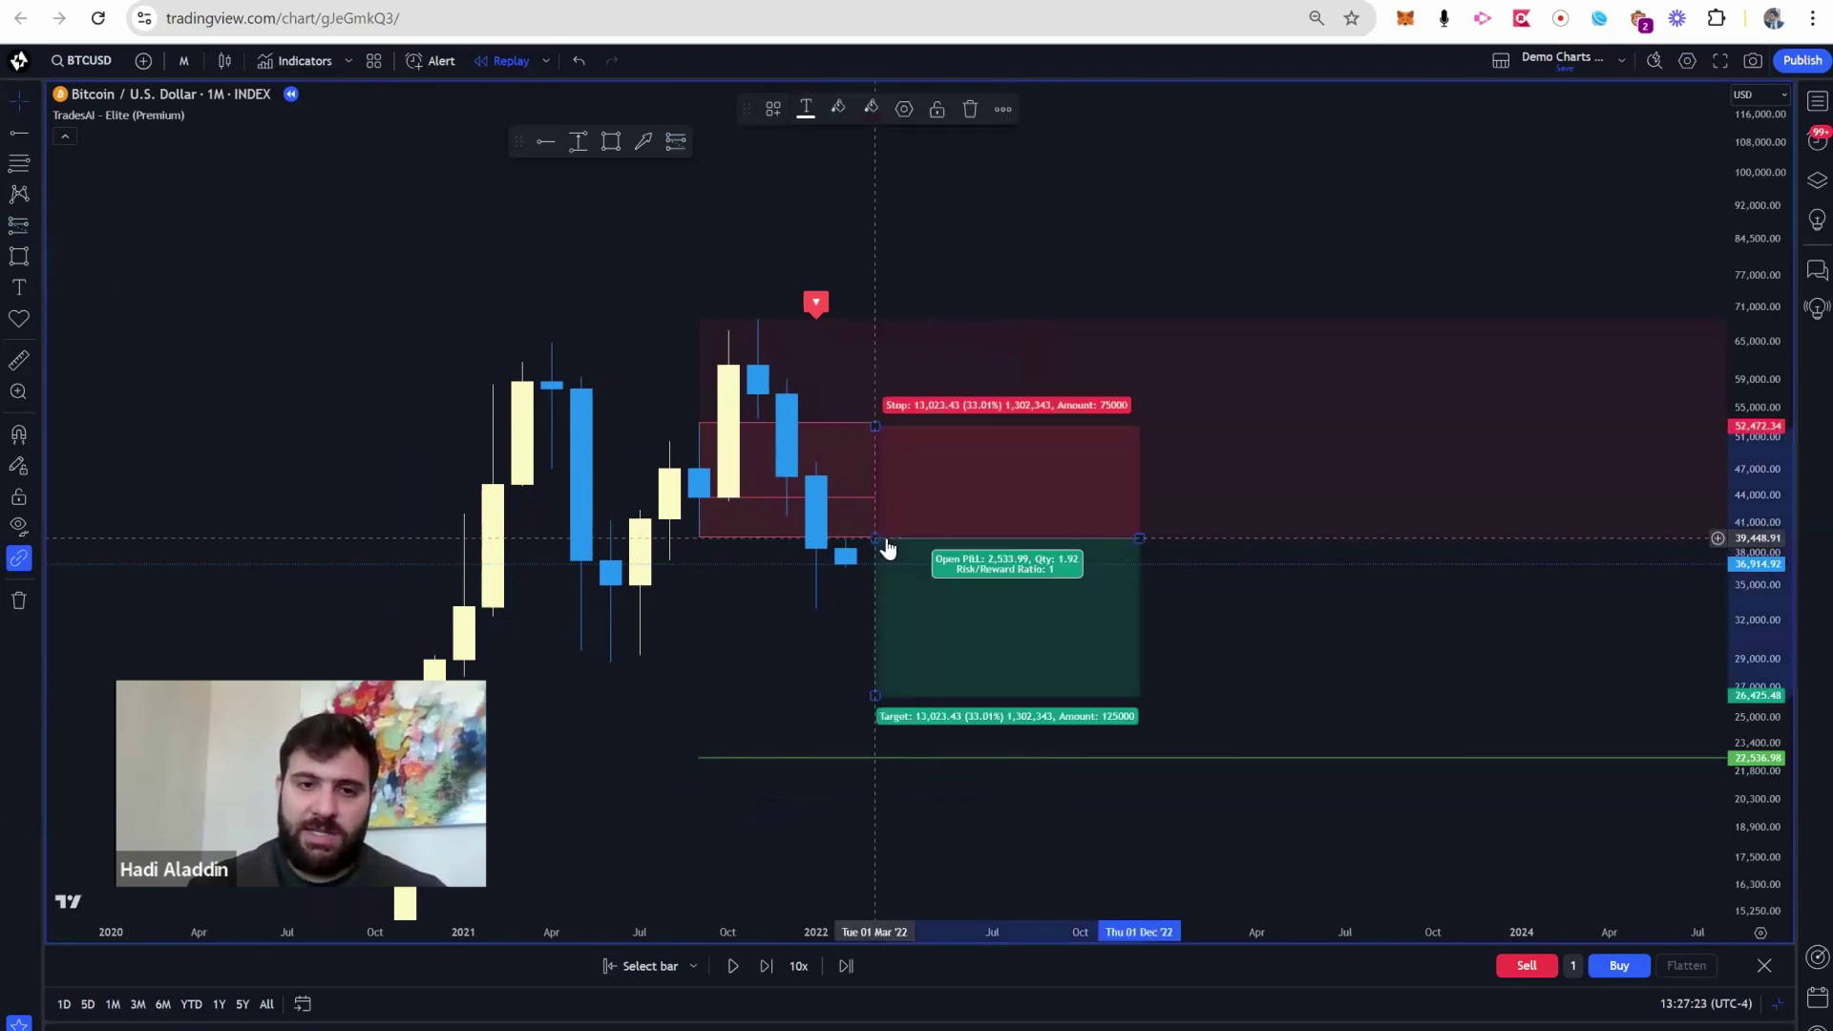
mouse_move(878, 341)
mouse_down()
mouse_move(869, 298)
mouse_move(866, 327)
mouse_up()
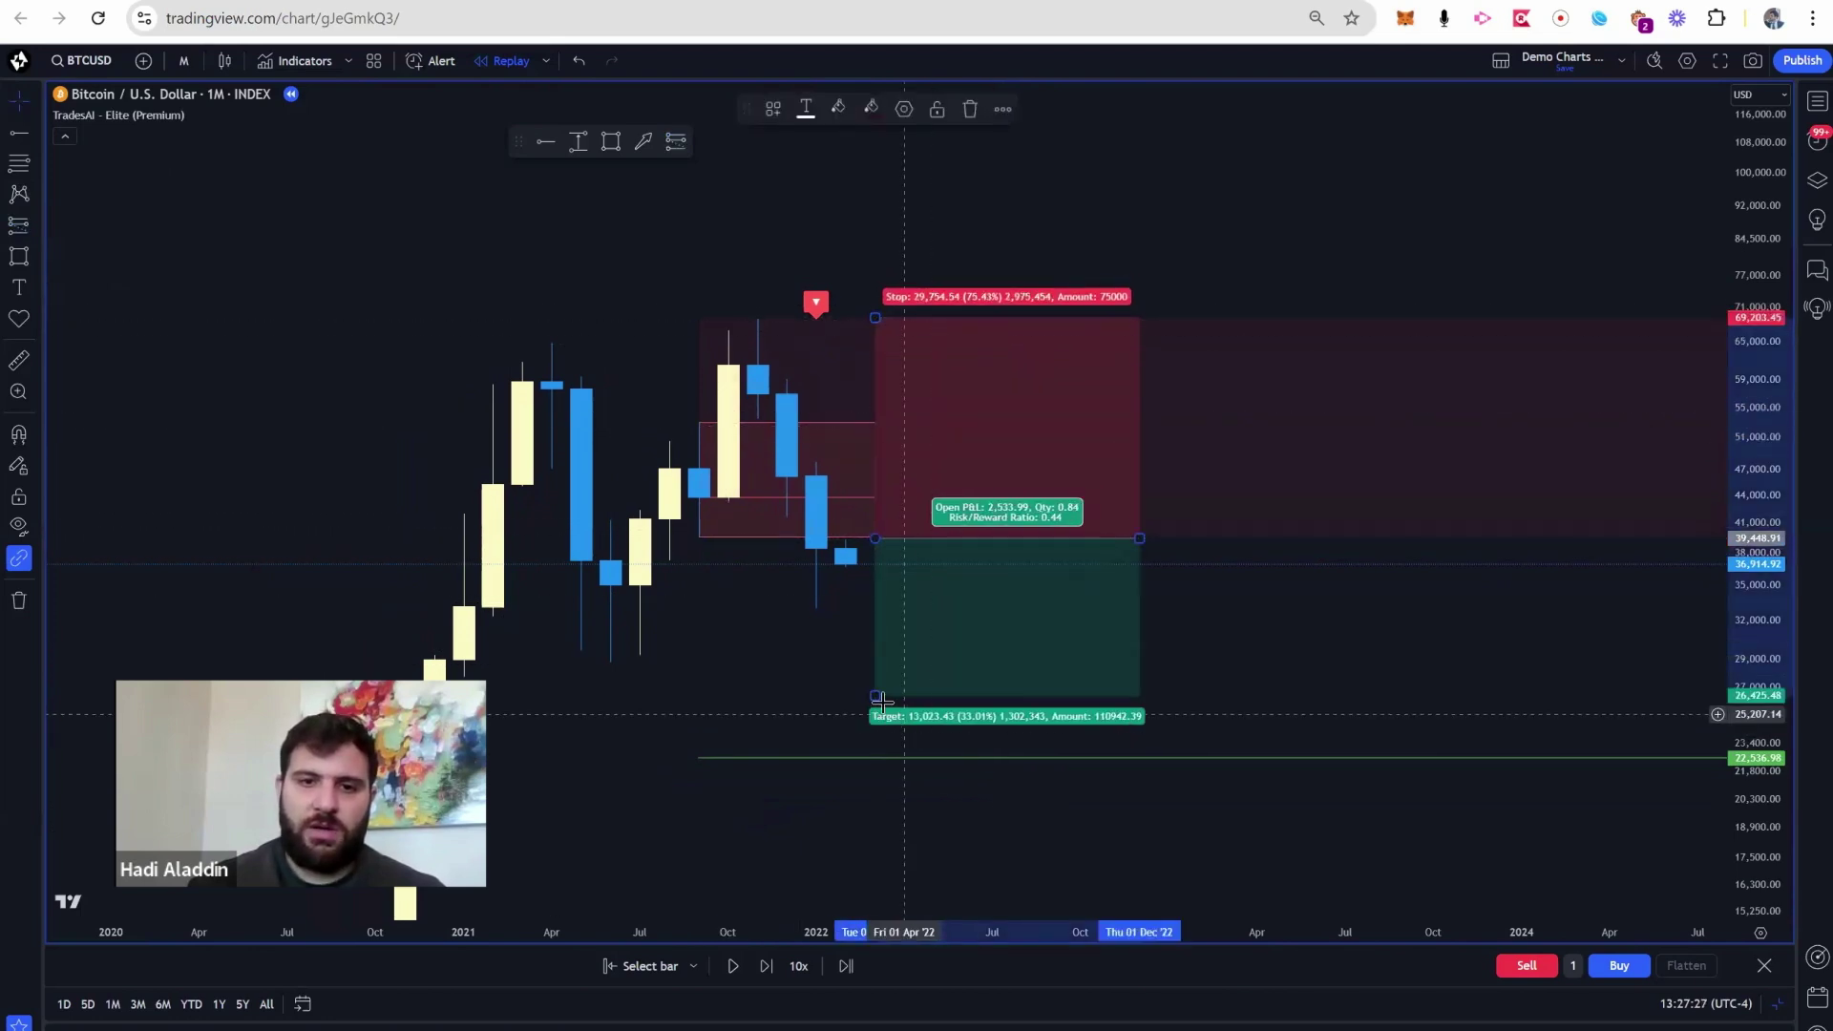
drag(874, 692, 887, 757)
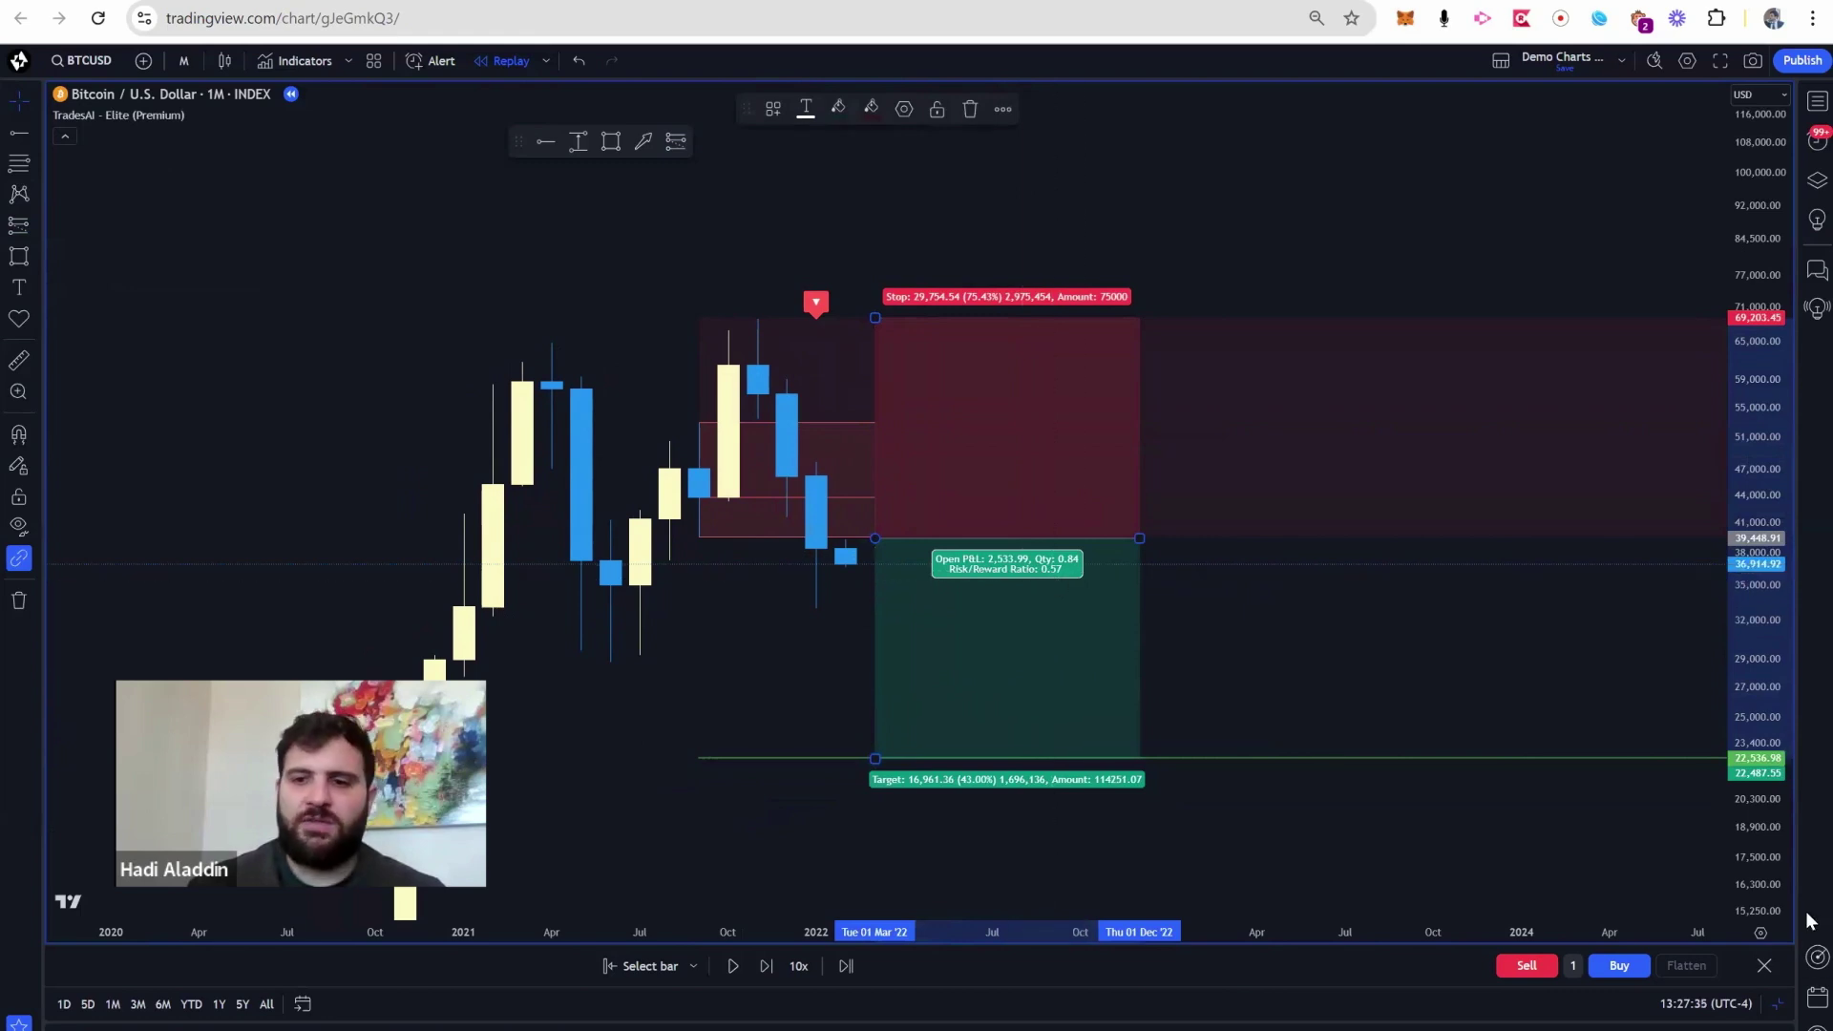
- Switch the price scale from logarithmic to linear and lower the short position's target to about 9,815
click(1772, 908)
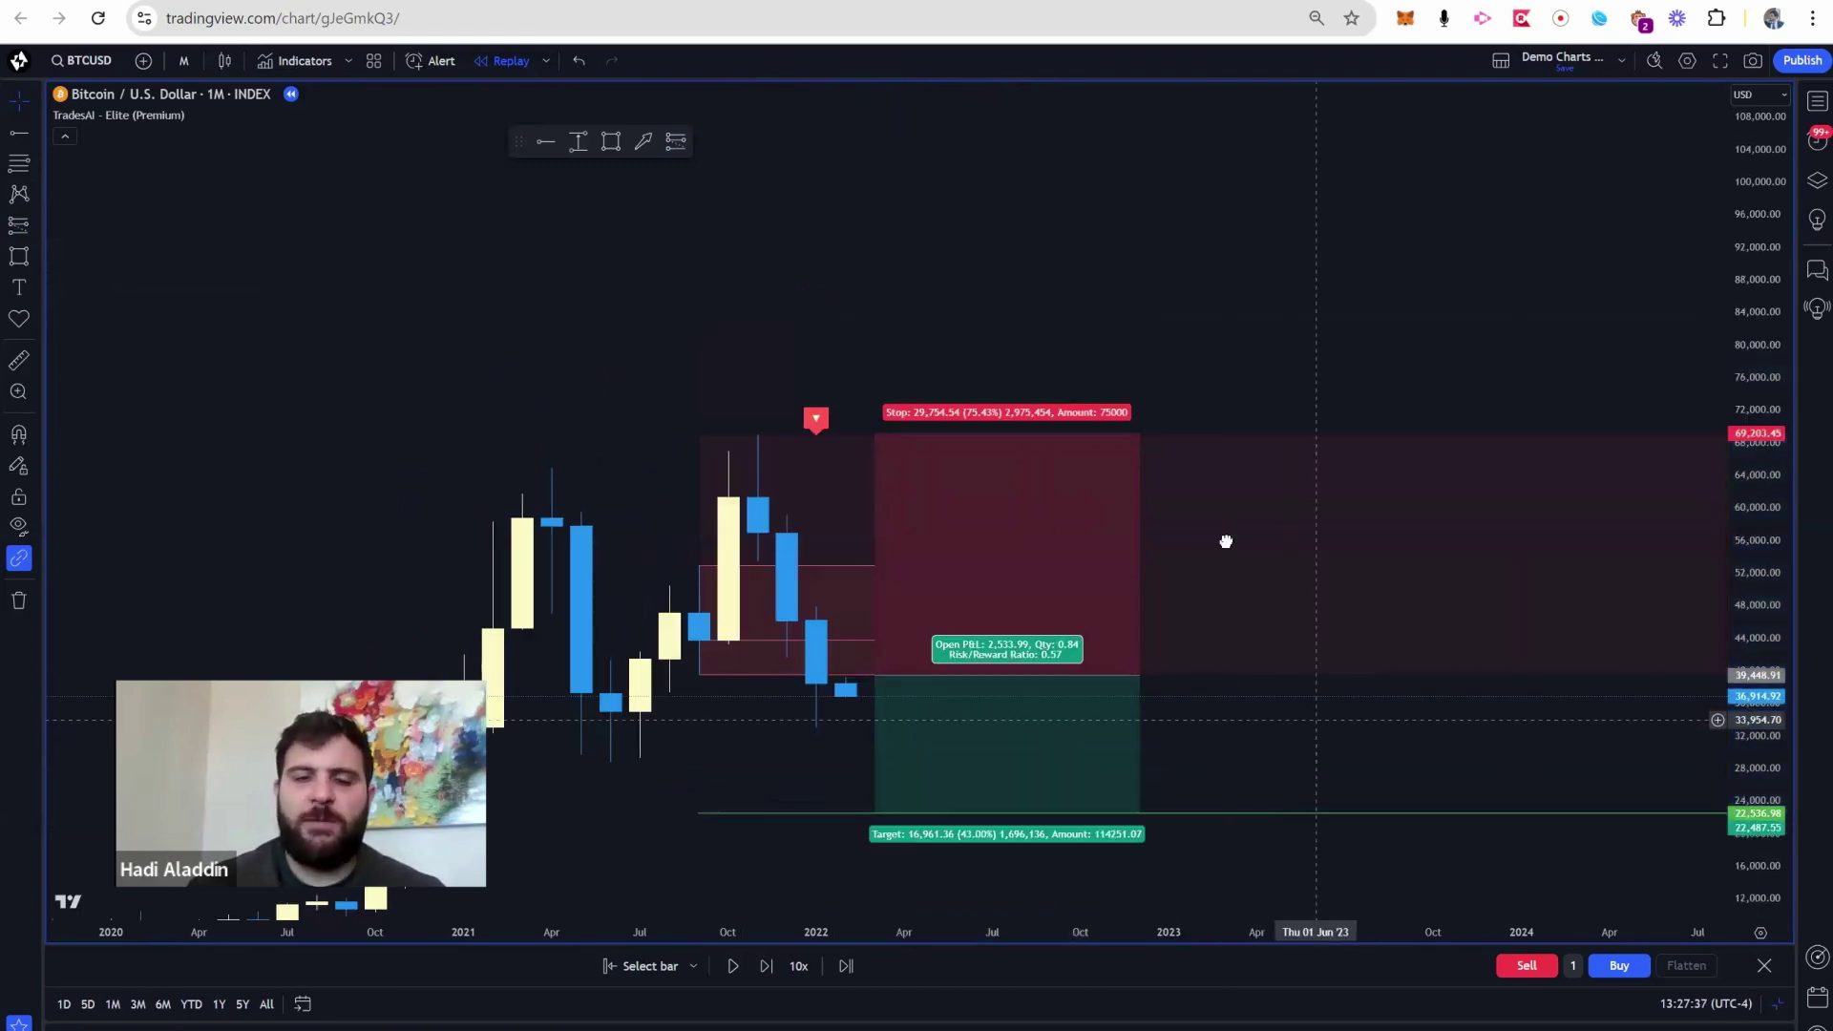
scroll(1232, 535, down, 3)
drag(1049, 616, 1069, 684)
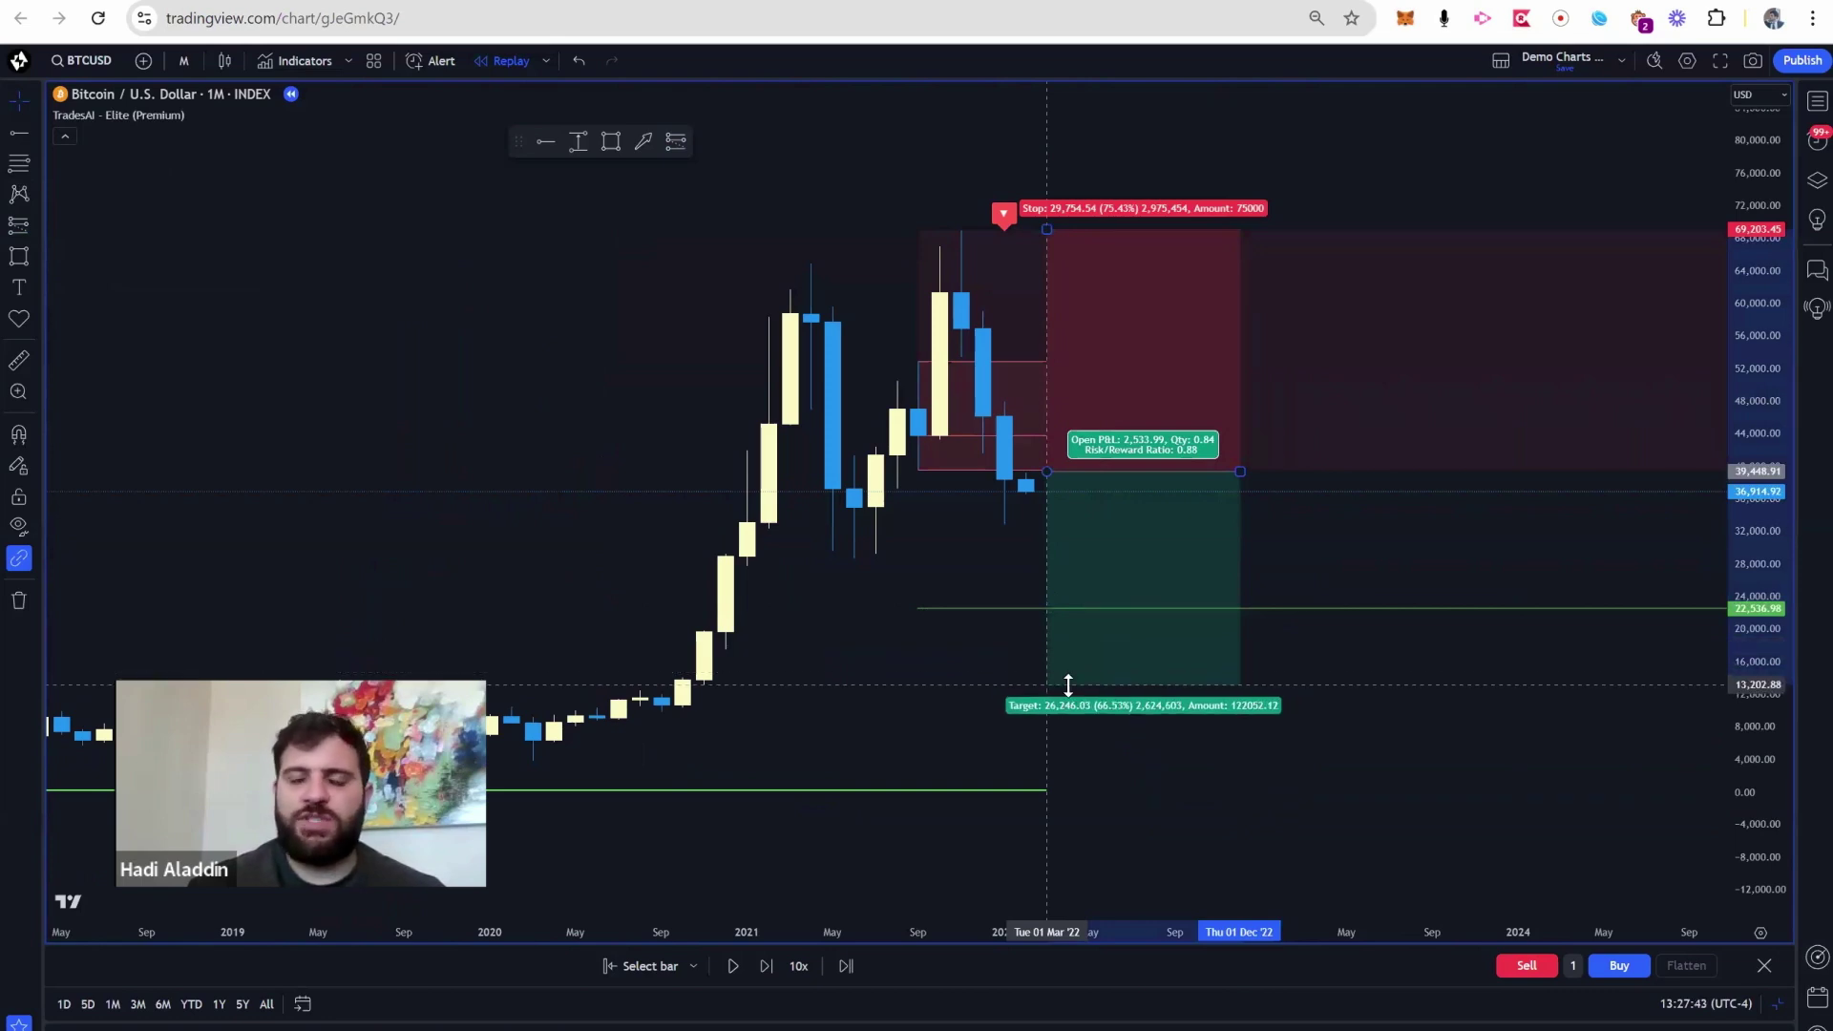
mouse_move(1068, 684)
mouse_down()
mouse_move(1070, 611)
mouse_move(1069, 729)
mouse_move(1065, 714)
mouse_up()
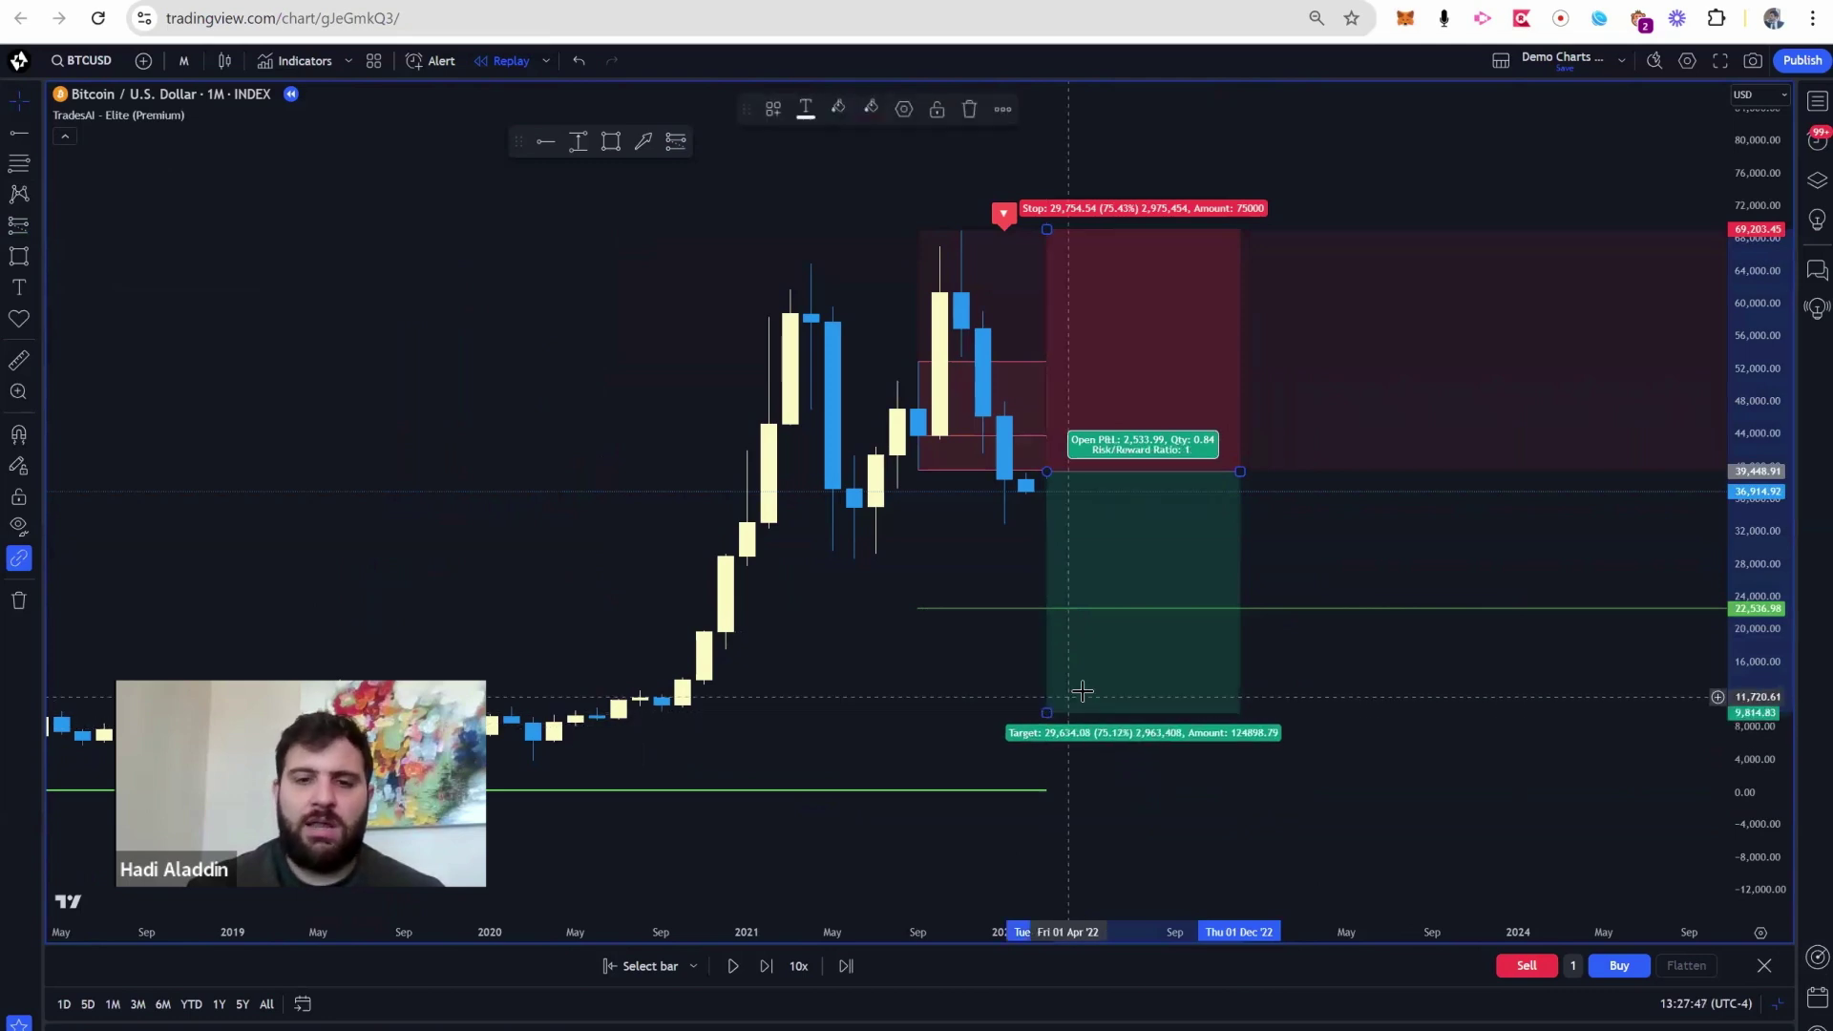
- Switch the price scale back to logarithmic and raise the short position's target to about 22,351, near the green ray
scroll(1155, 594, down, 3)
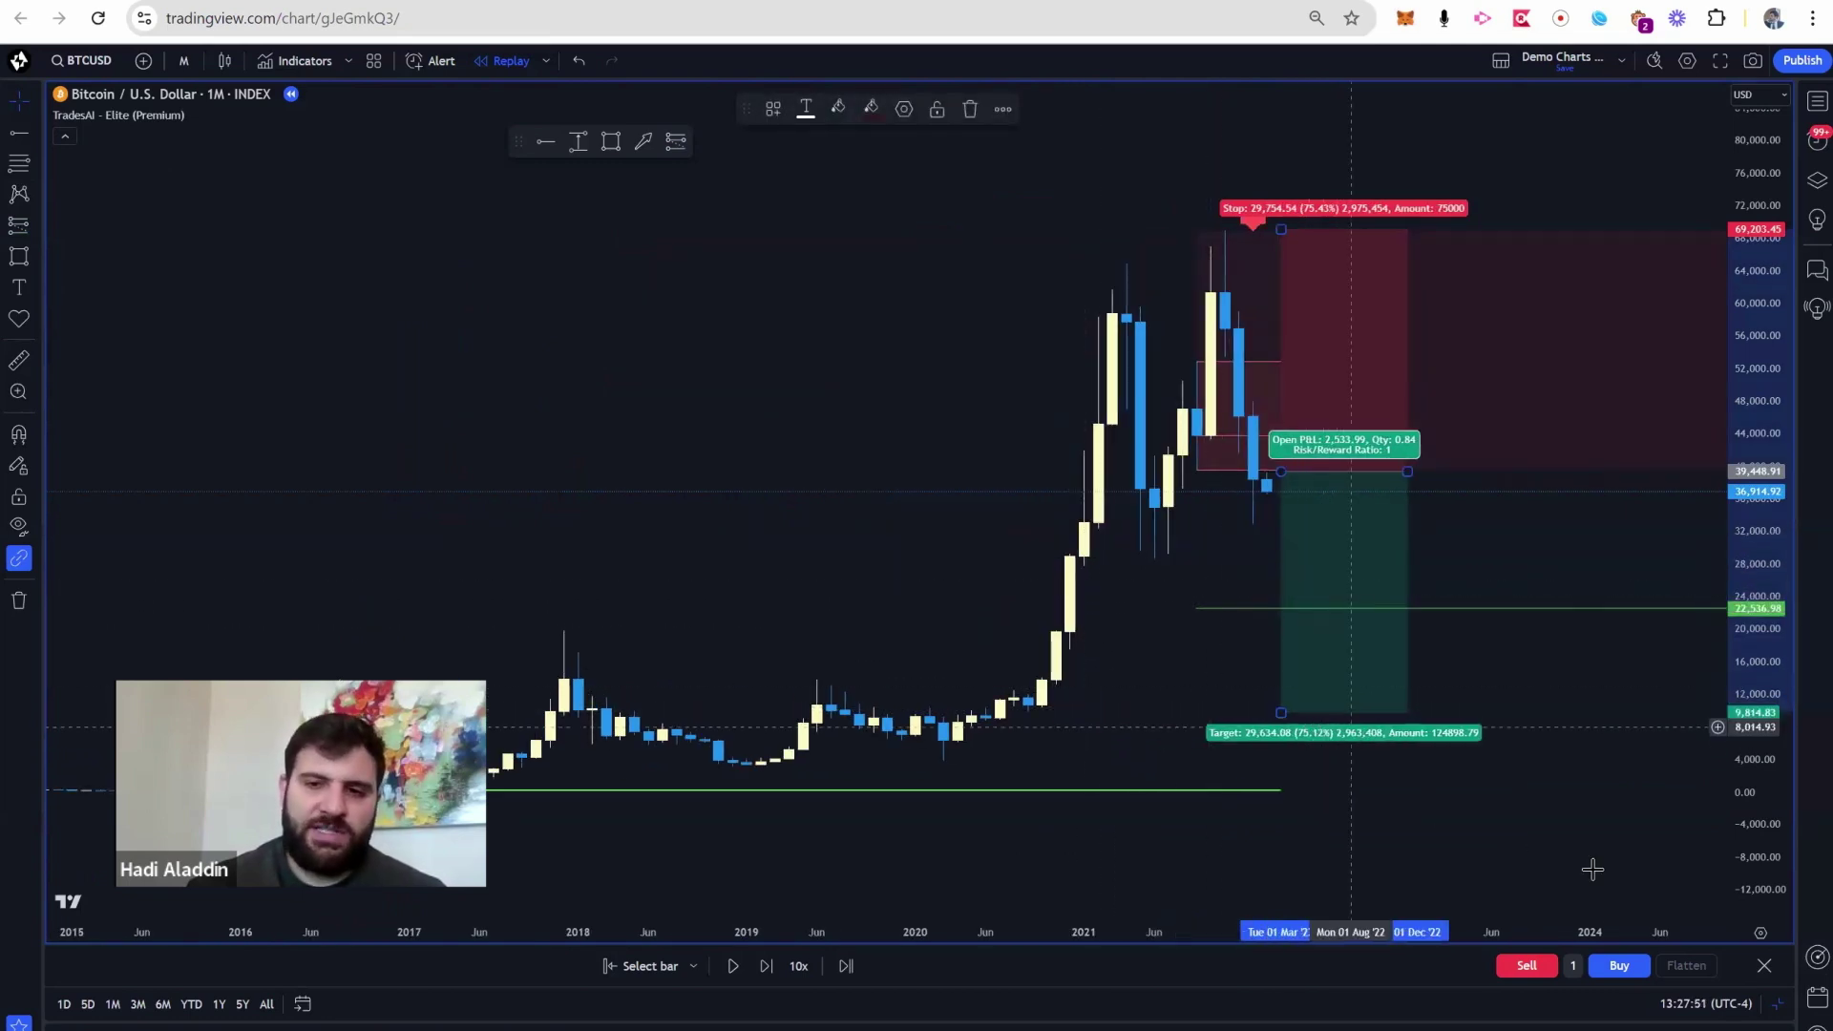
click(1770, 907)
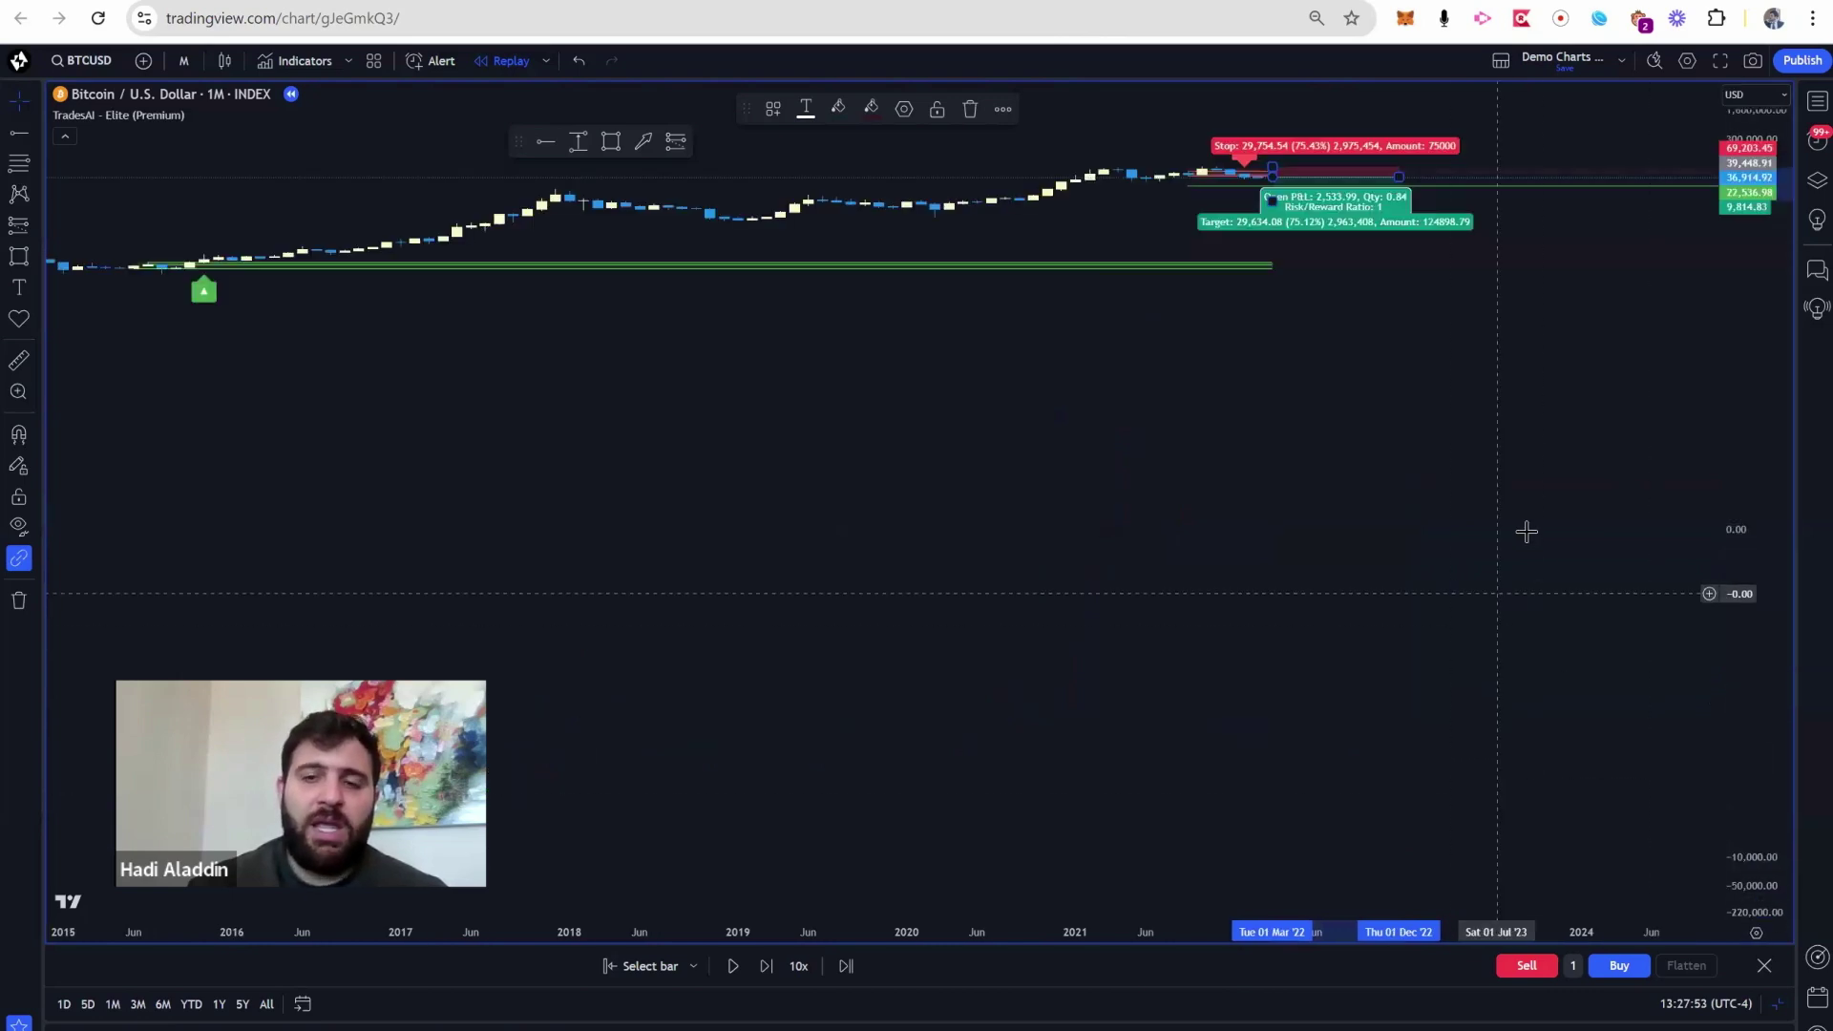
drag(1700, 760, 1700, 229)
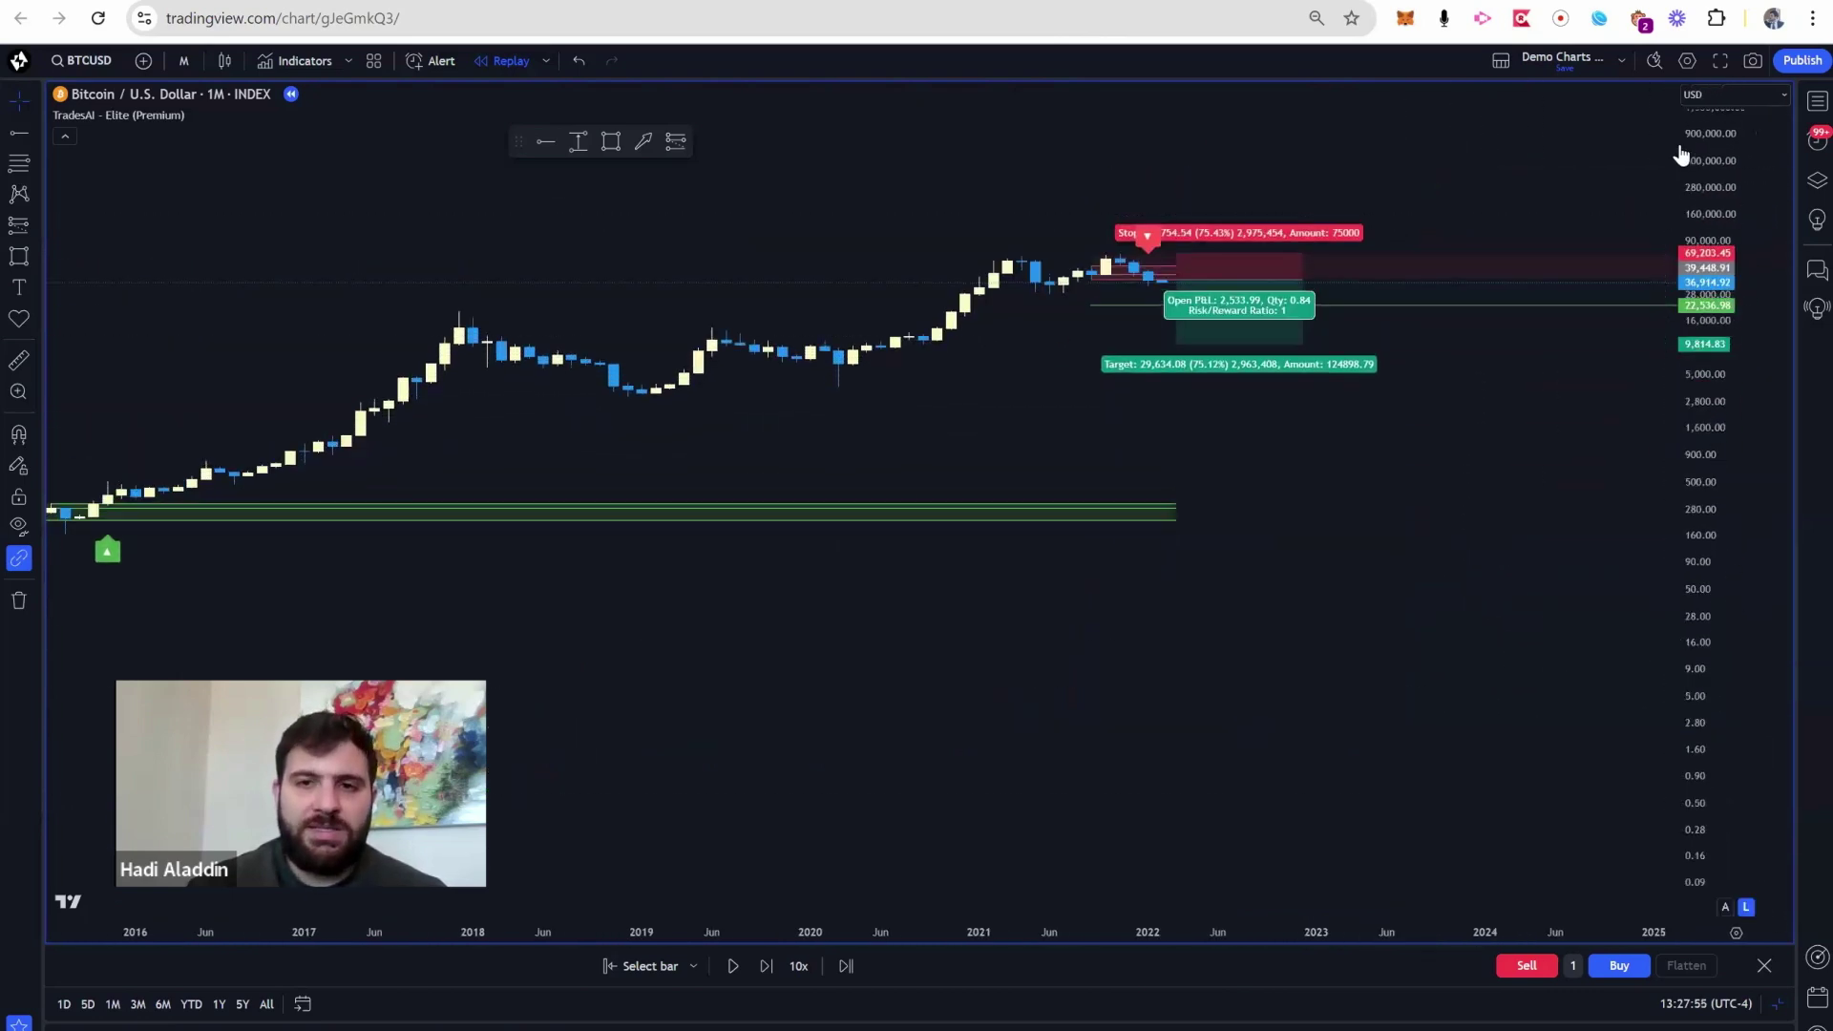
drag(1730, 651, 1646, 163)
drag(1452, 242, 1429, 543)
drag(1714, 587, 1662, 157)
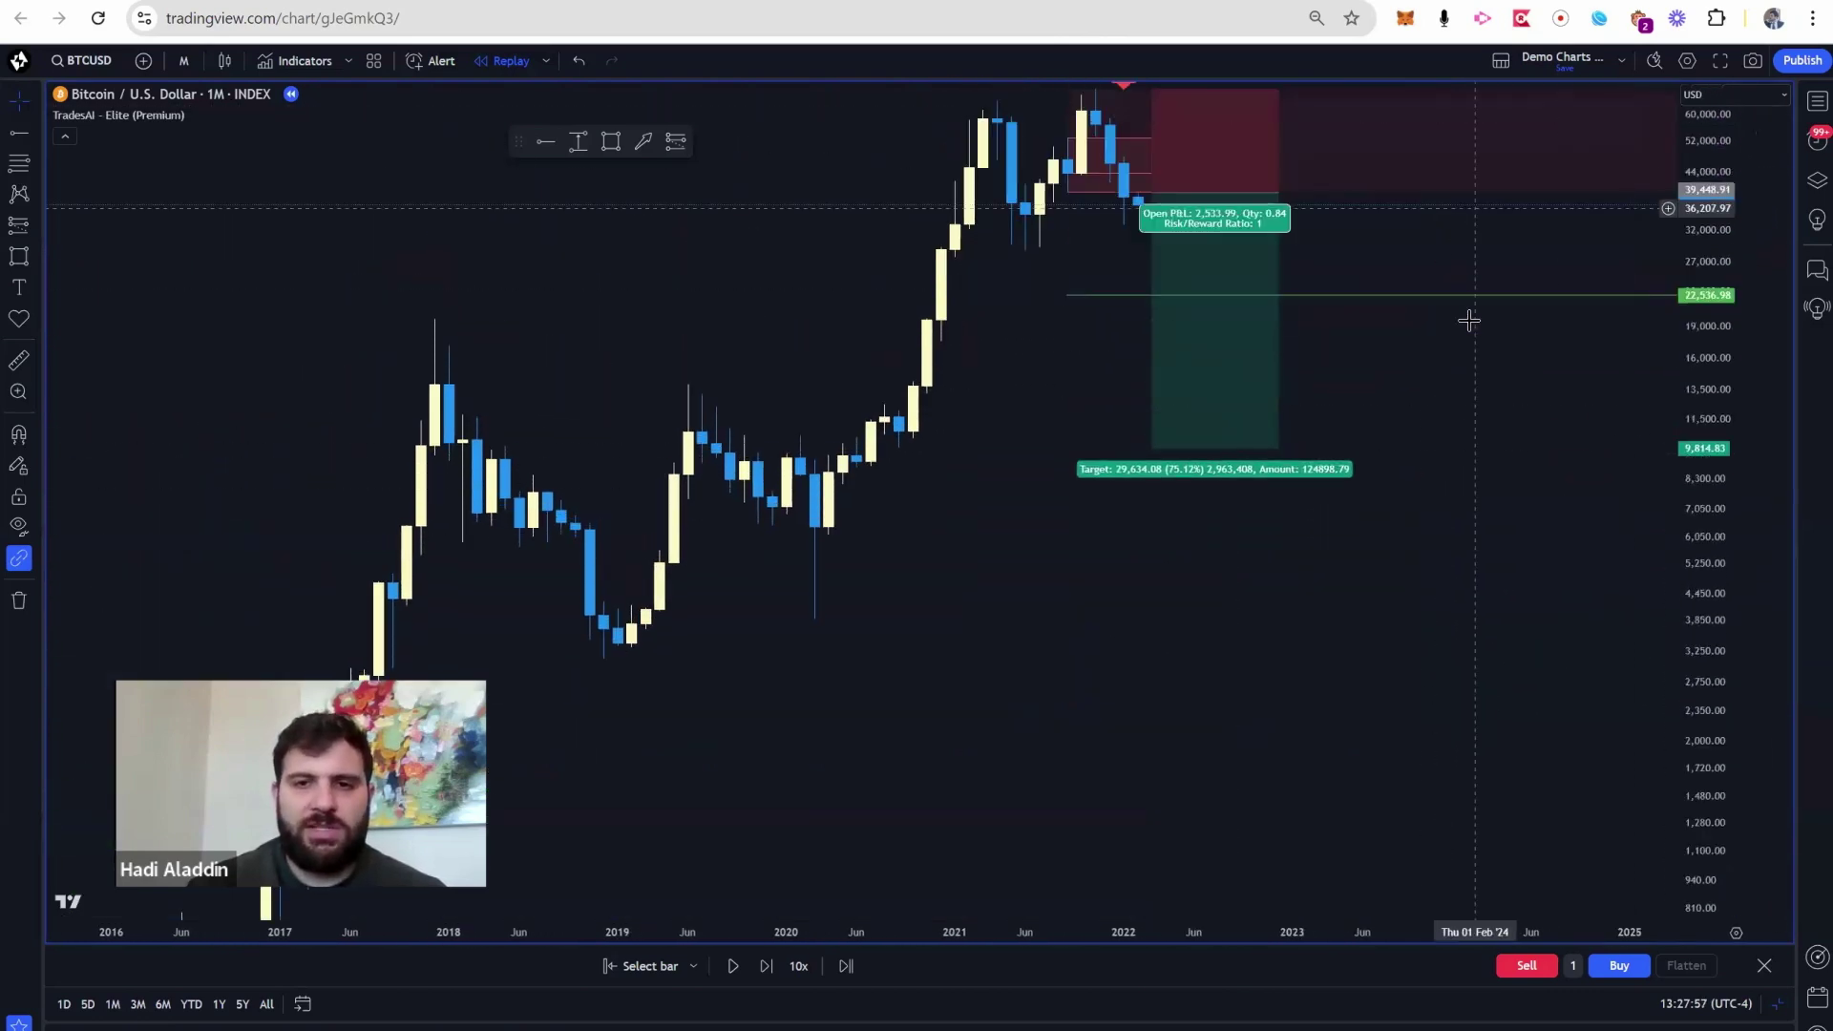
drag(1464, 325, 1446, 437)
drag(1135, 561, 1135, 408)
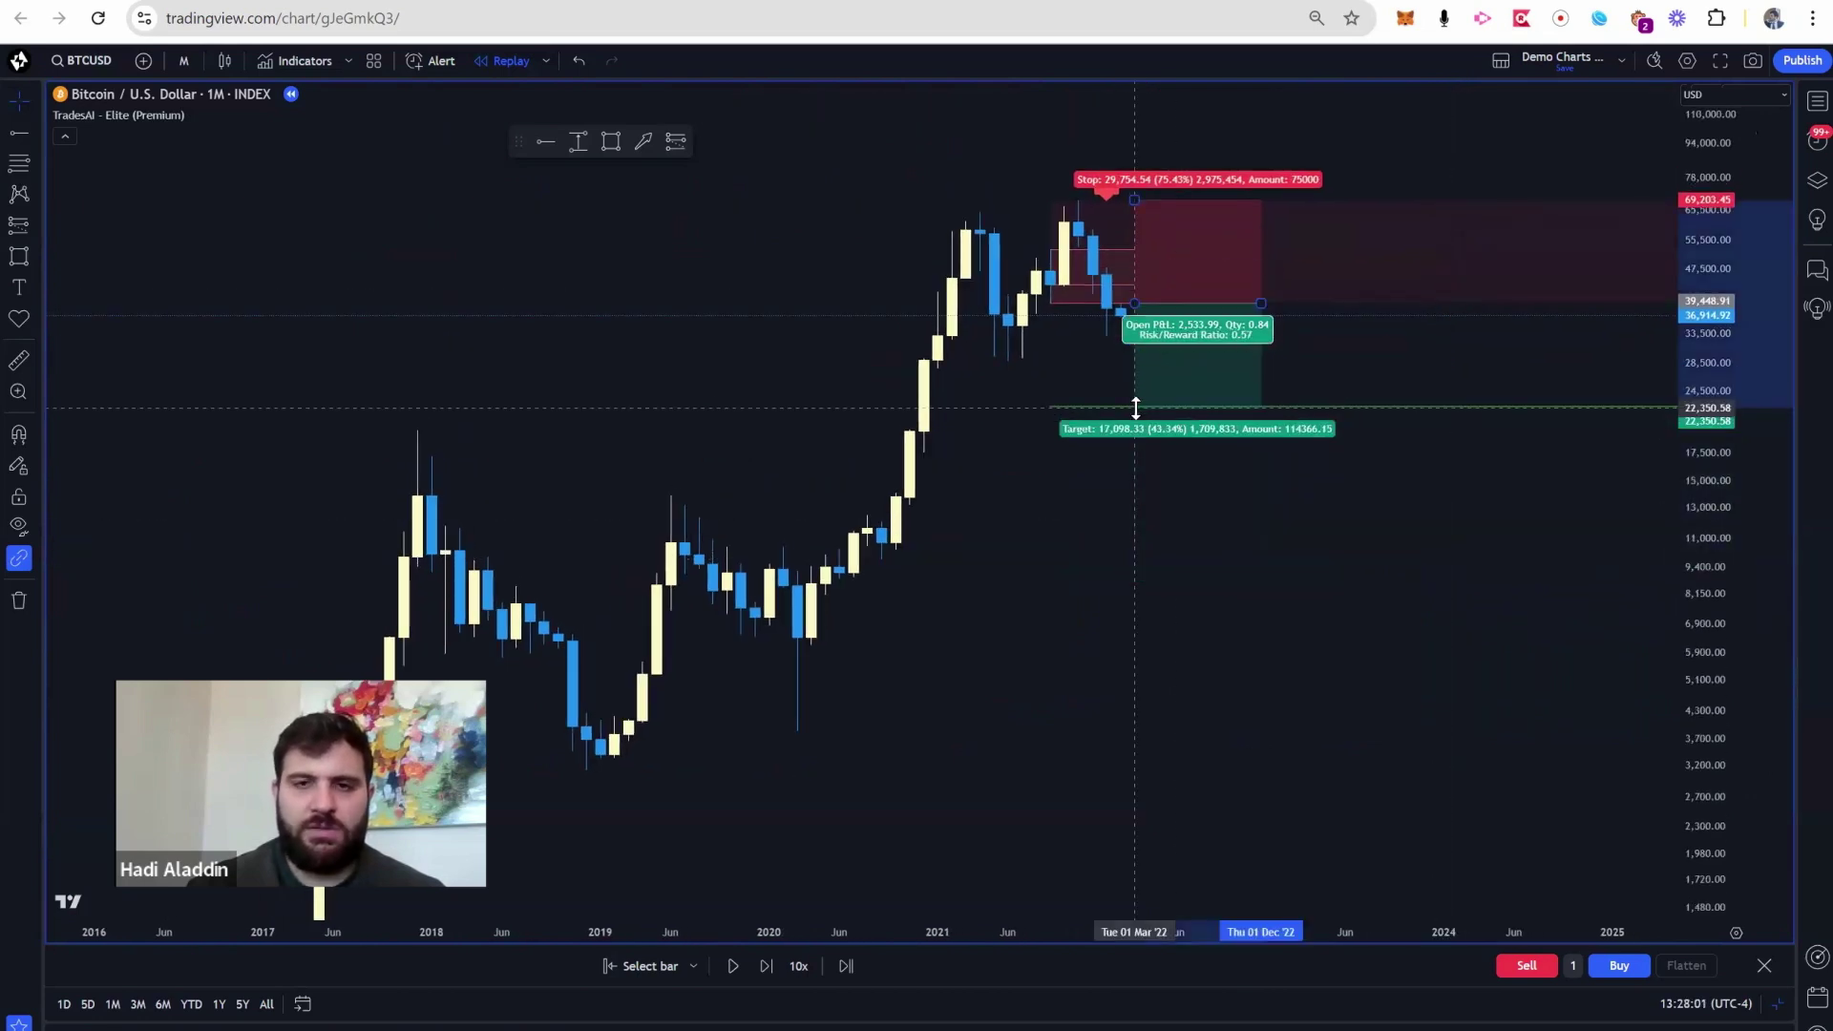
click(1190, 536)
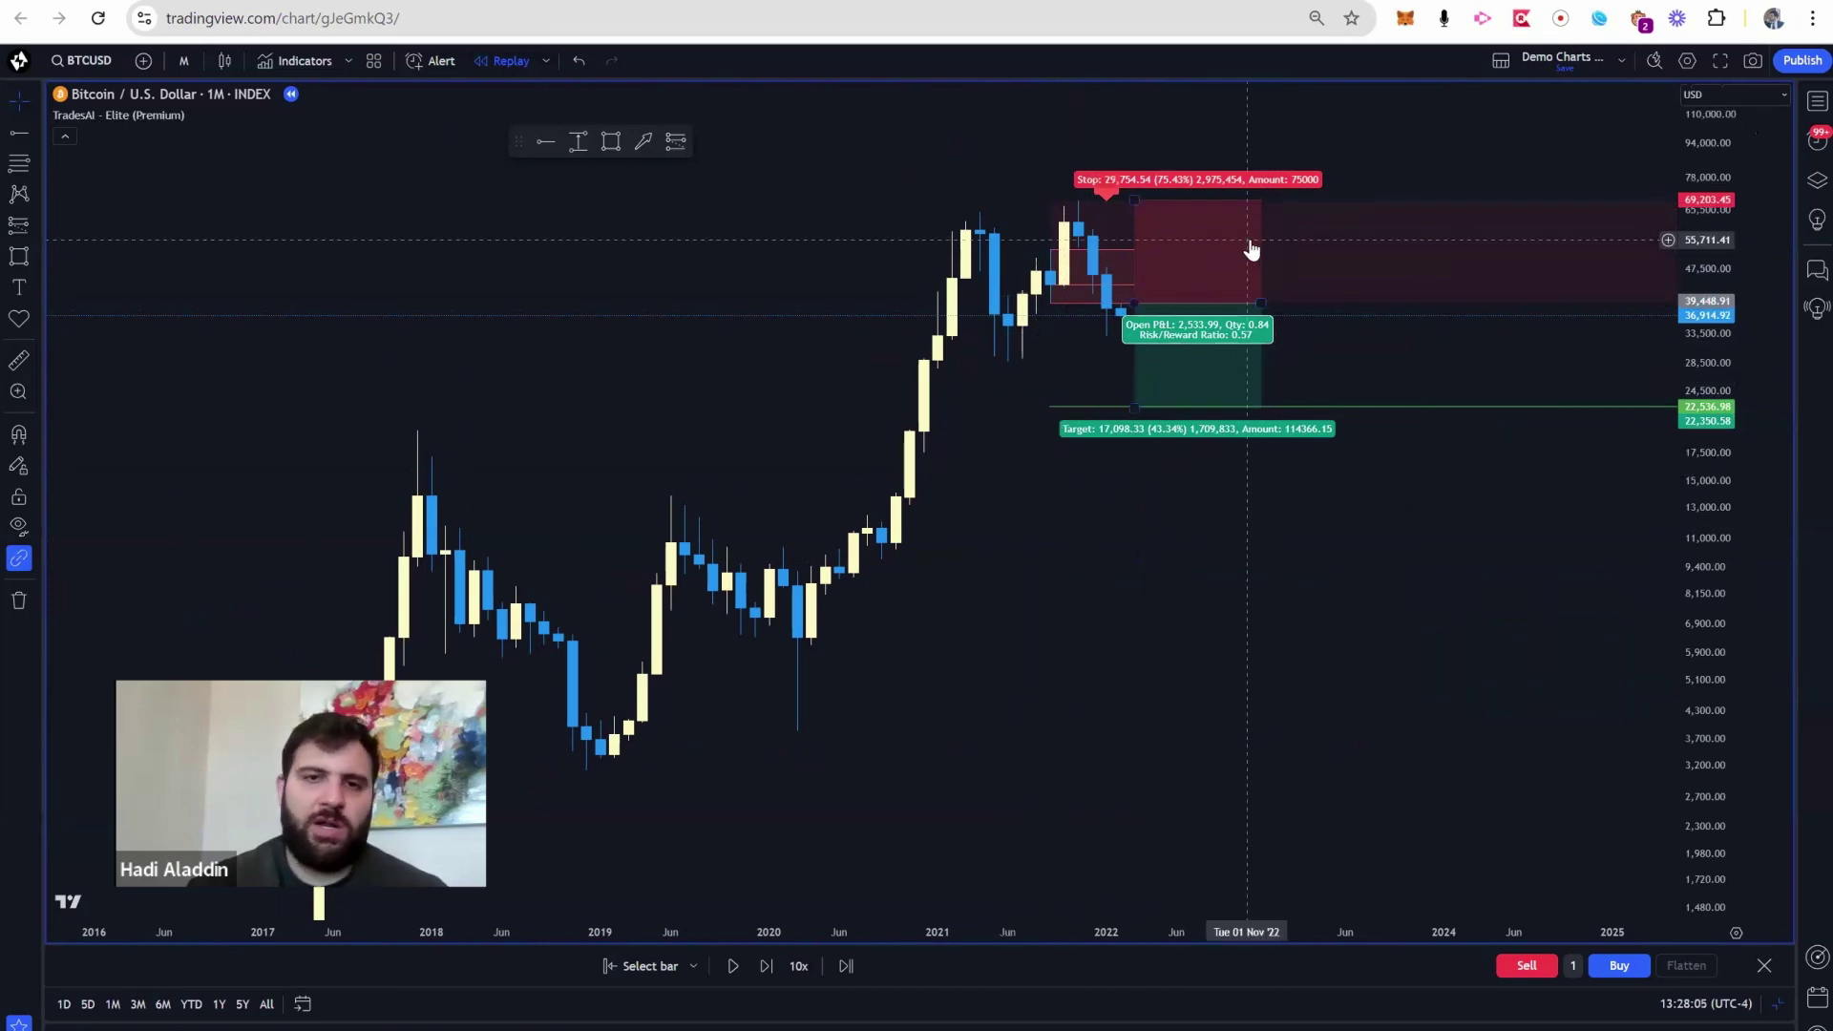
- Change the Bitcoin chart's interval from monthly to 1 day
drag(1420, 390, 1394, 560)
scroll(1413, 478, up, 1)
drag(1724, 795, 1595, 238)
drag(1441, 512, 1432, 607)
drag(1685, 250, 1661, 556)
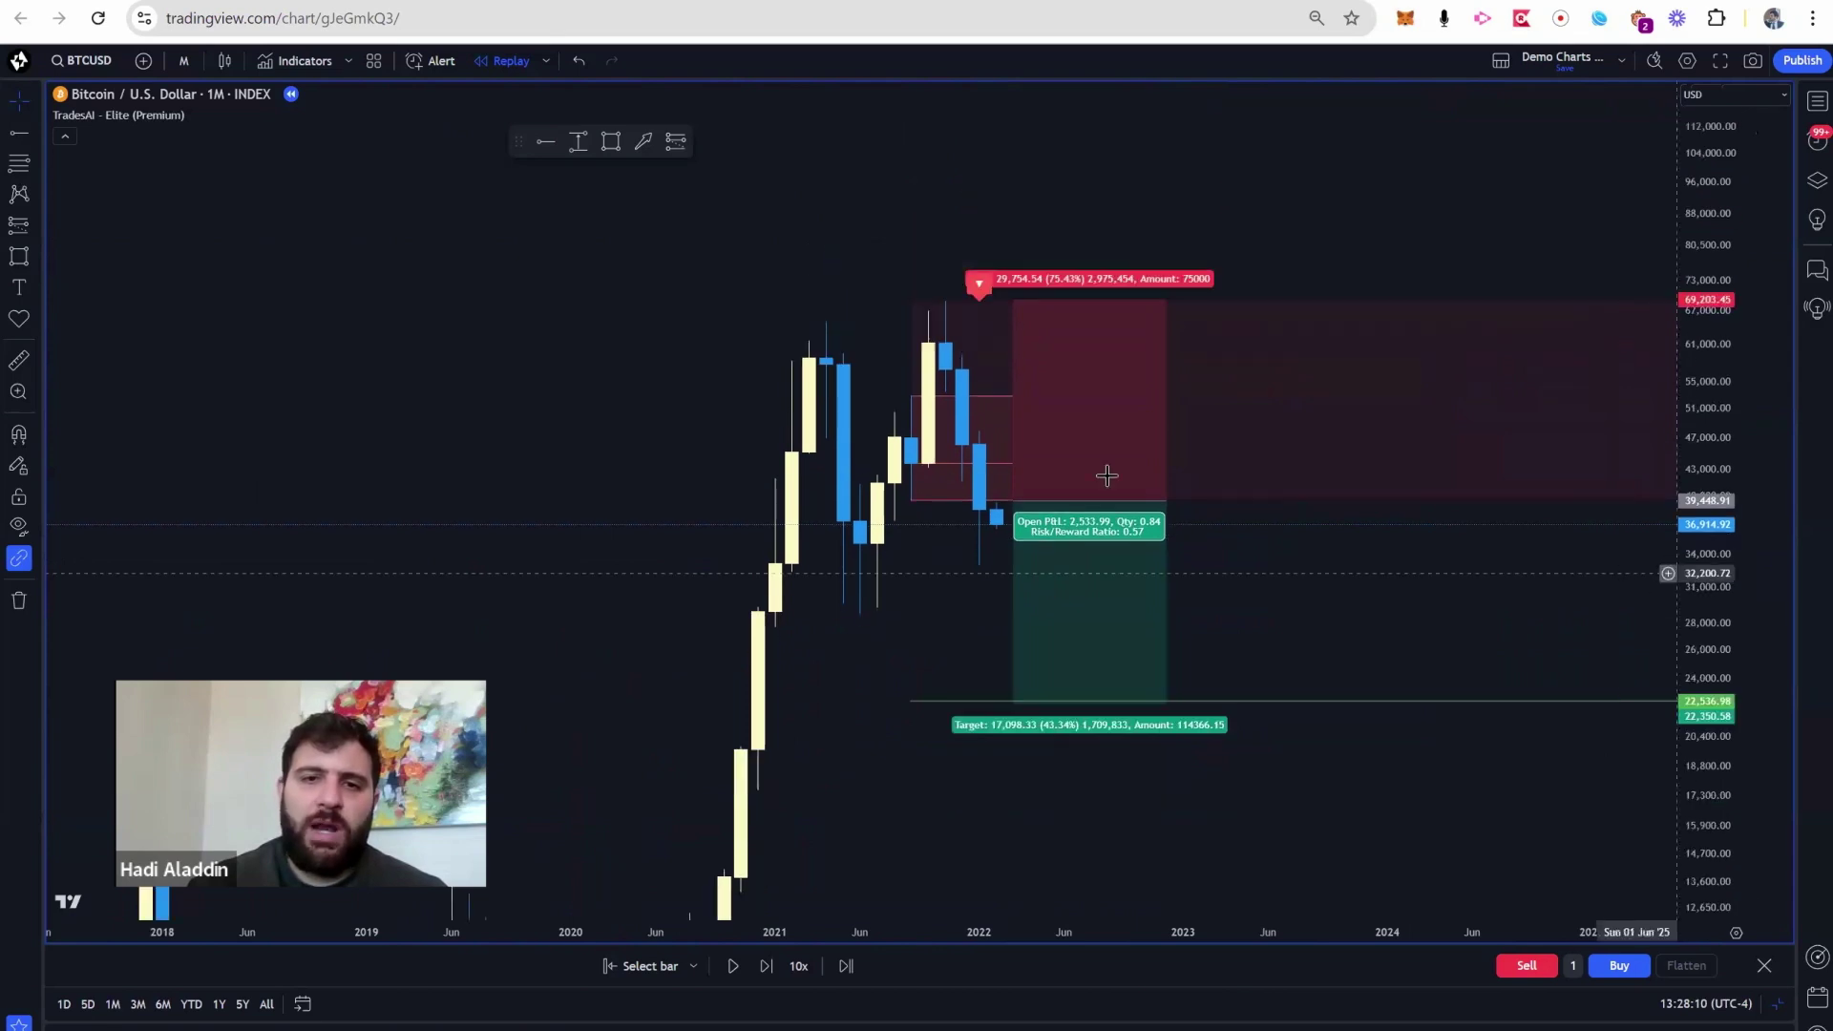
click(184, 61)
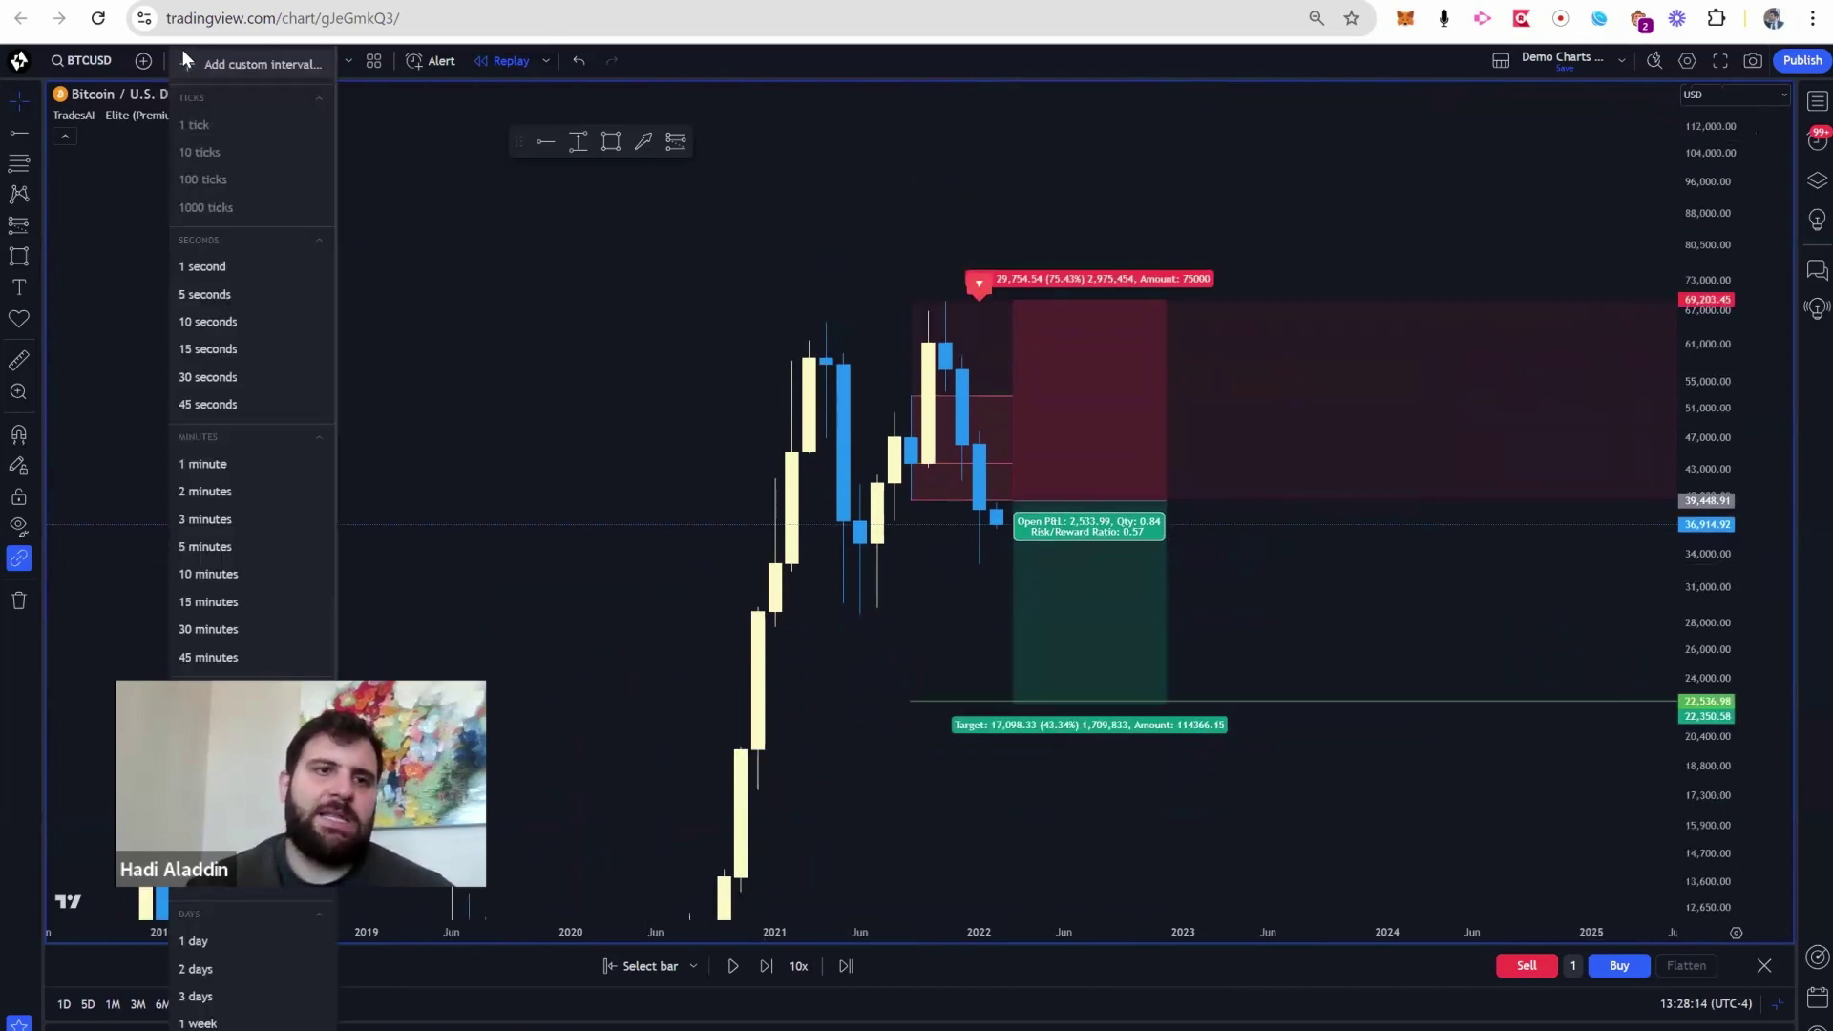
click(257, 949)
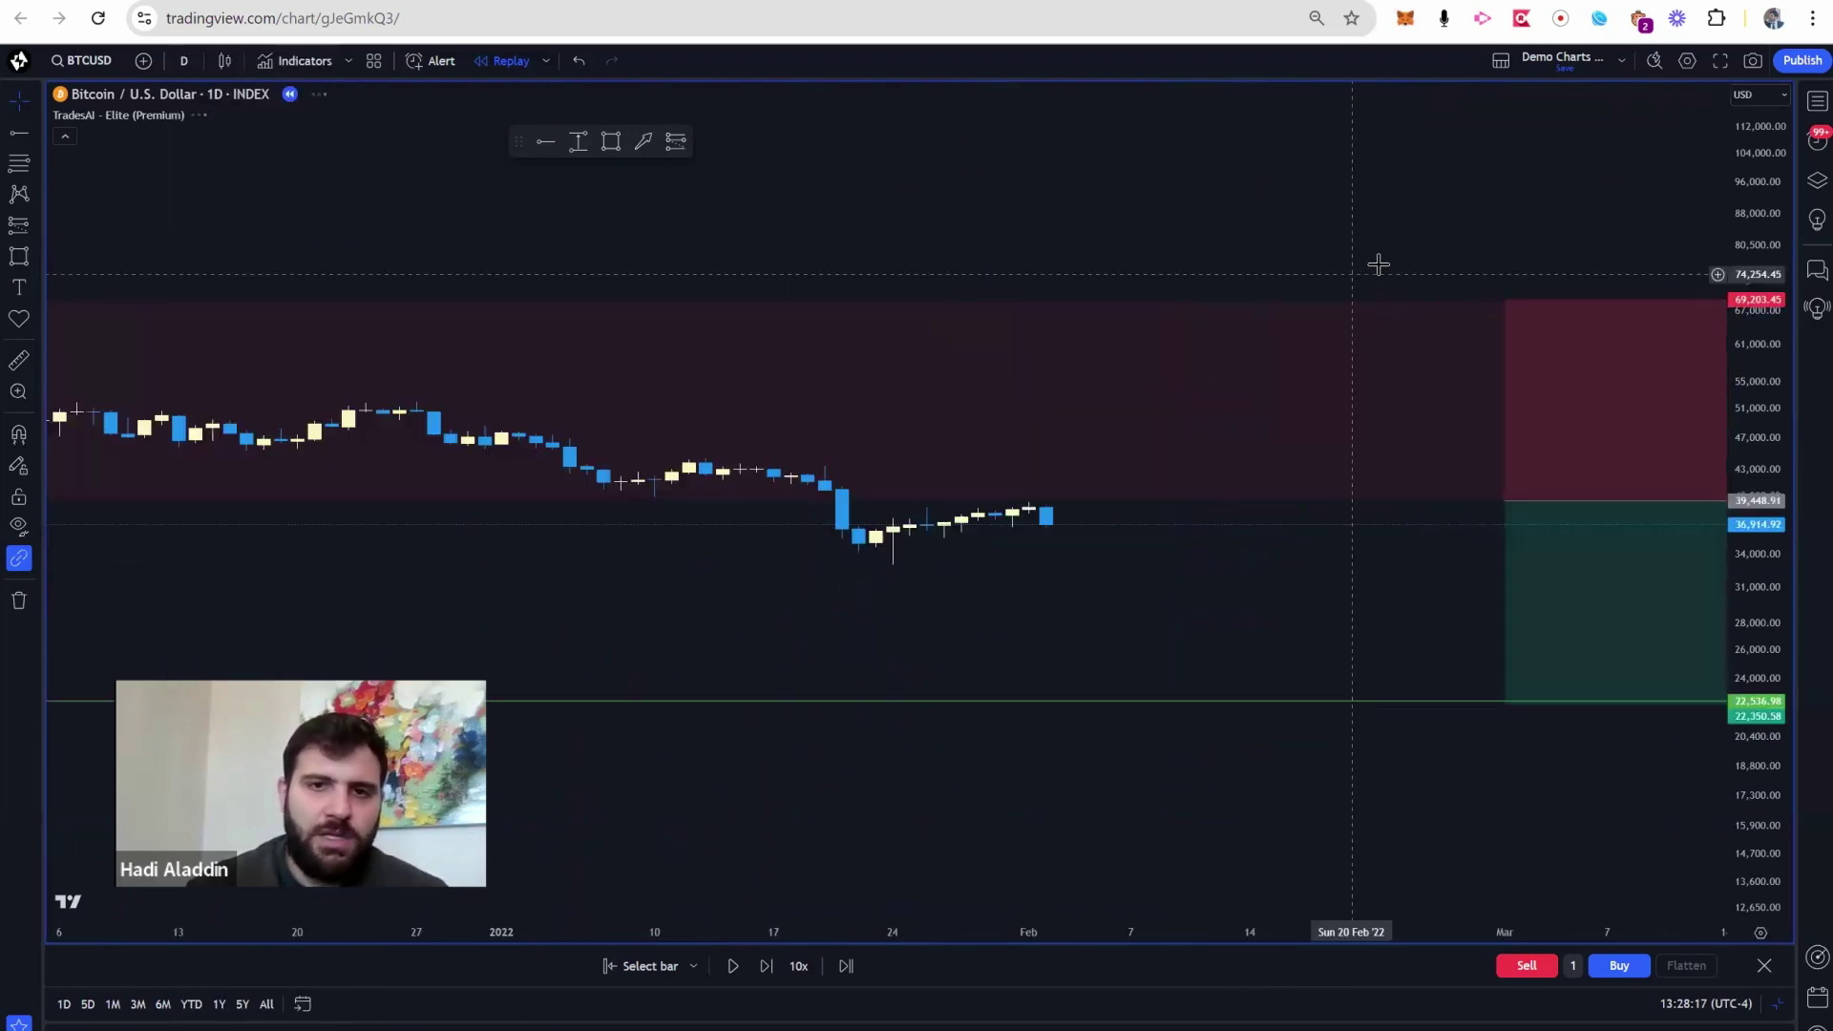
- Apply the TradesAI - Elite settings with logarithmic chart scale, all peak and valley blocks enabled and ROBs signals disabled
scroll(1379, 264, down, 10)
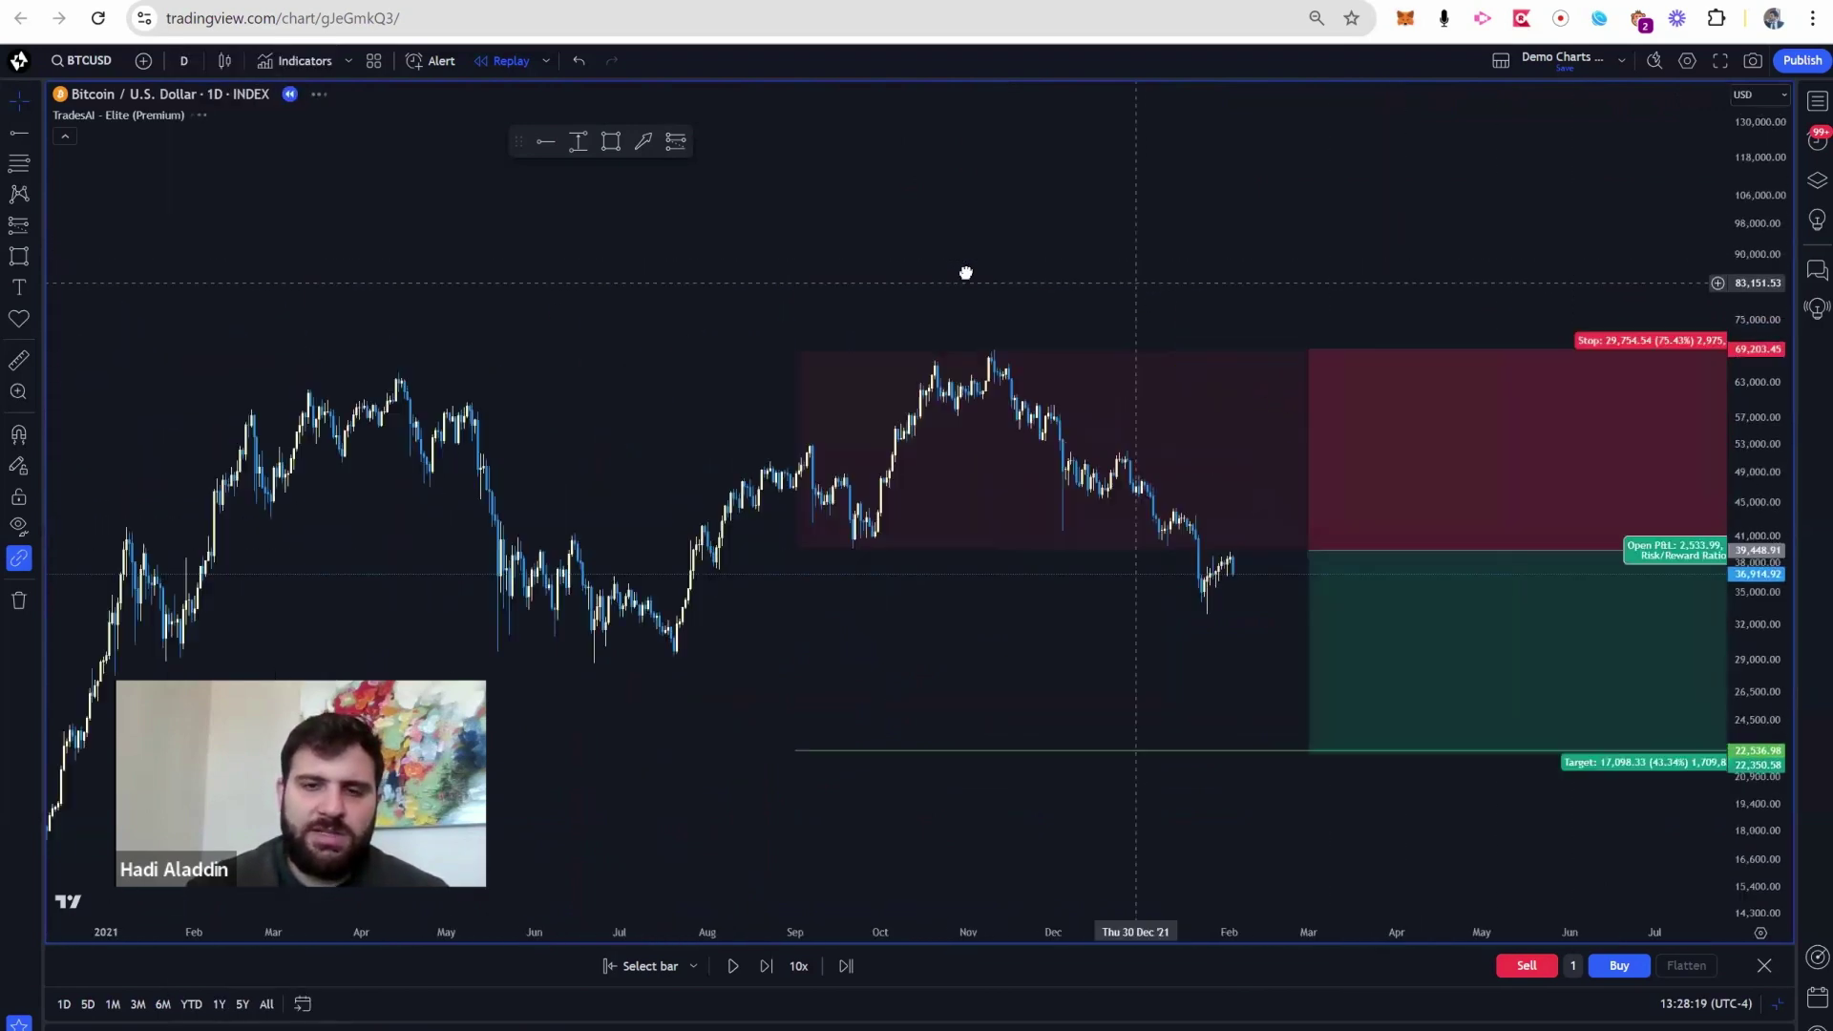
drag(1136, 282, 966, 273)
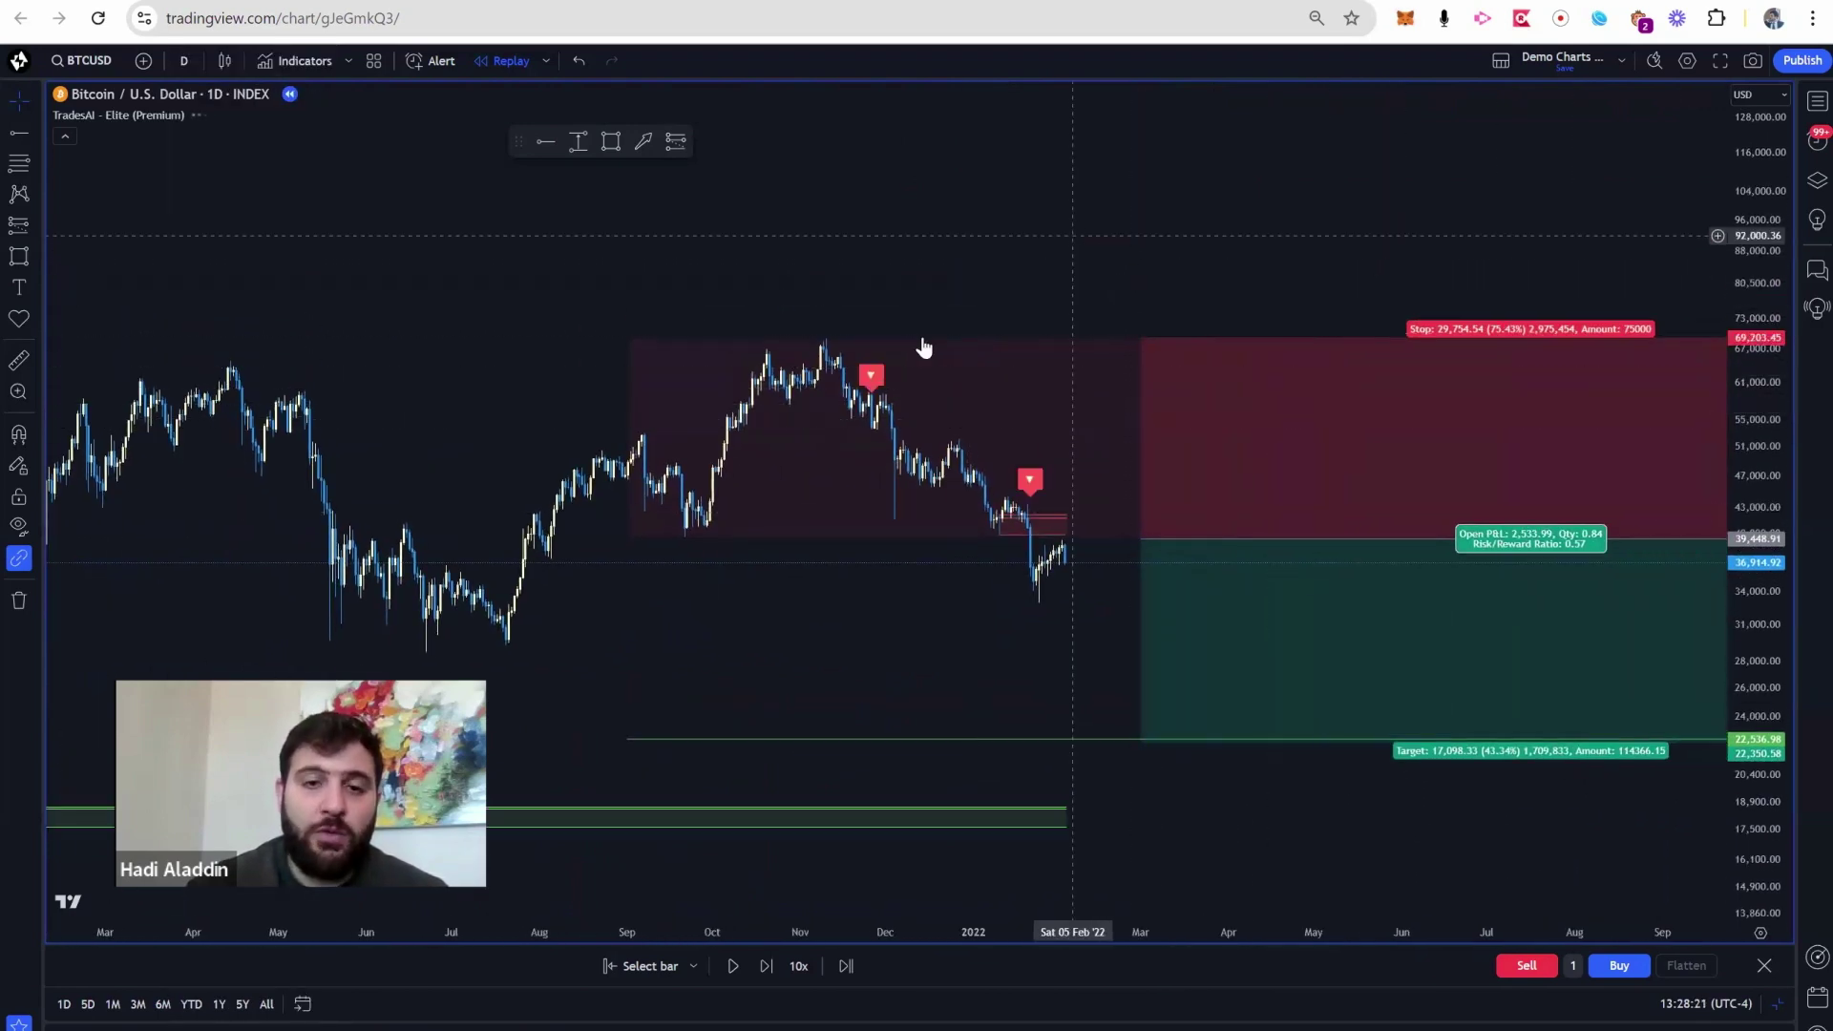
scroll(921, 410, up, 5)
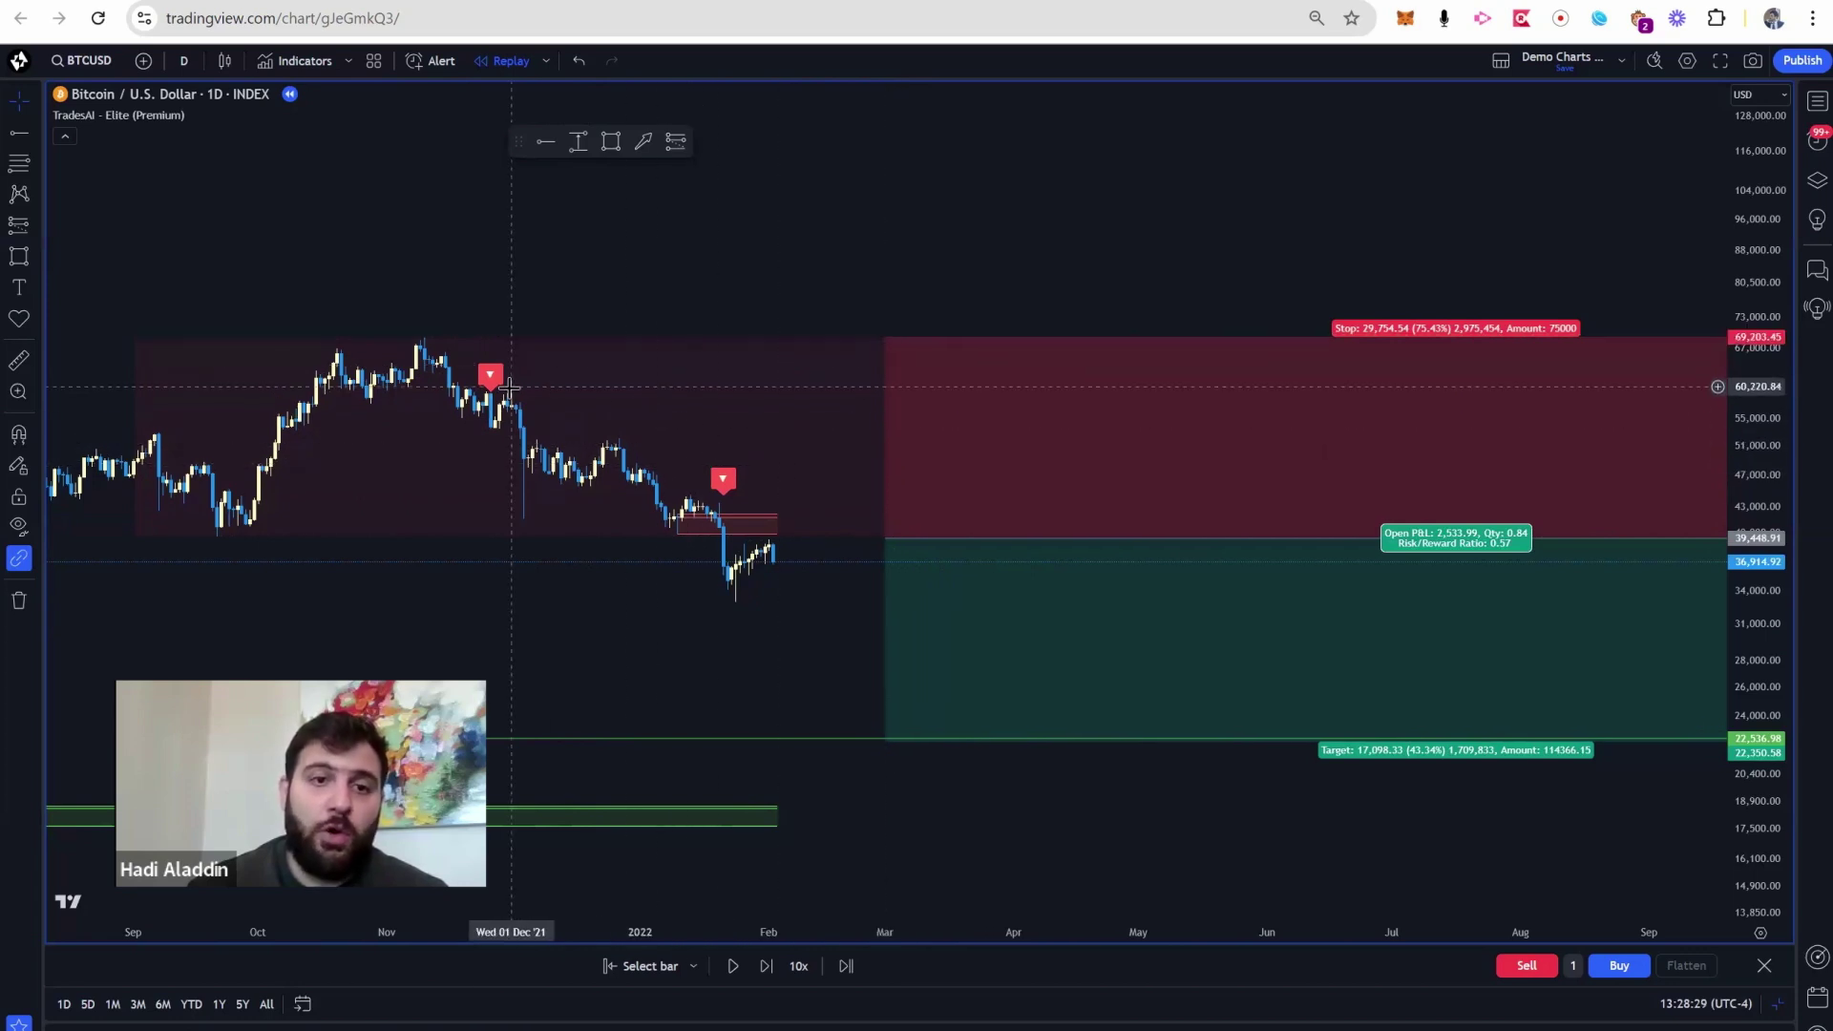
click(224, 116)
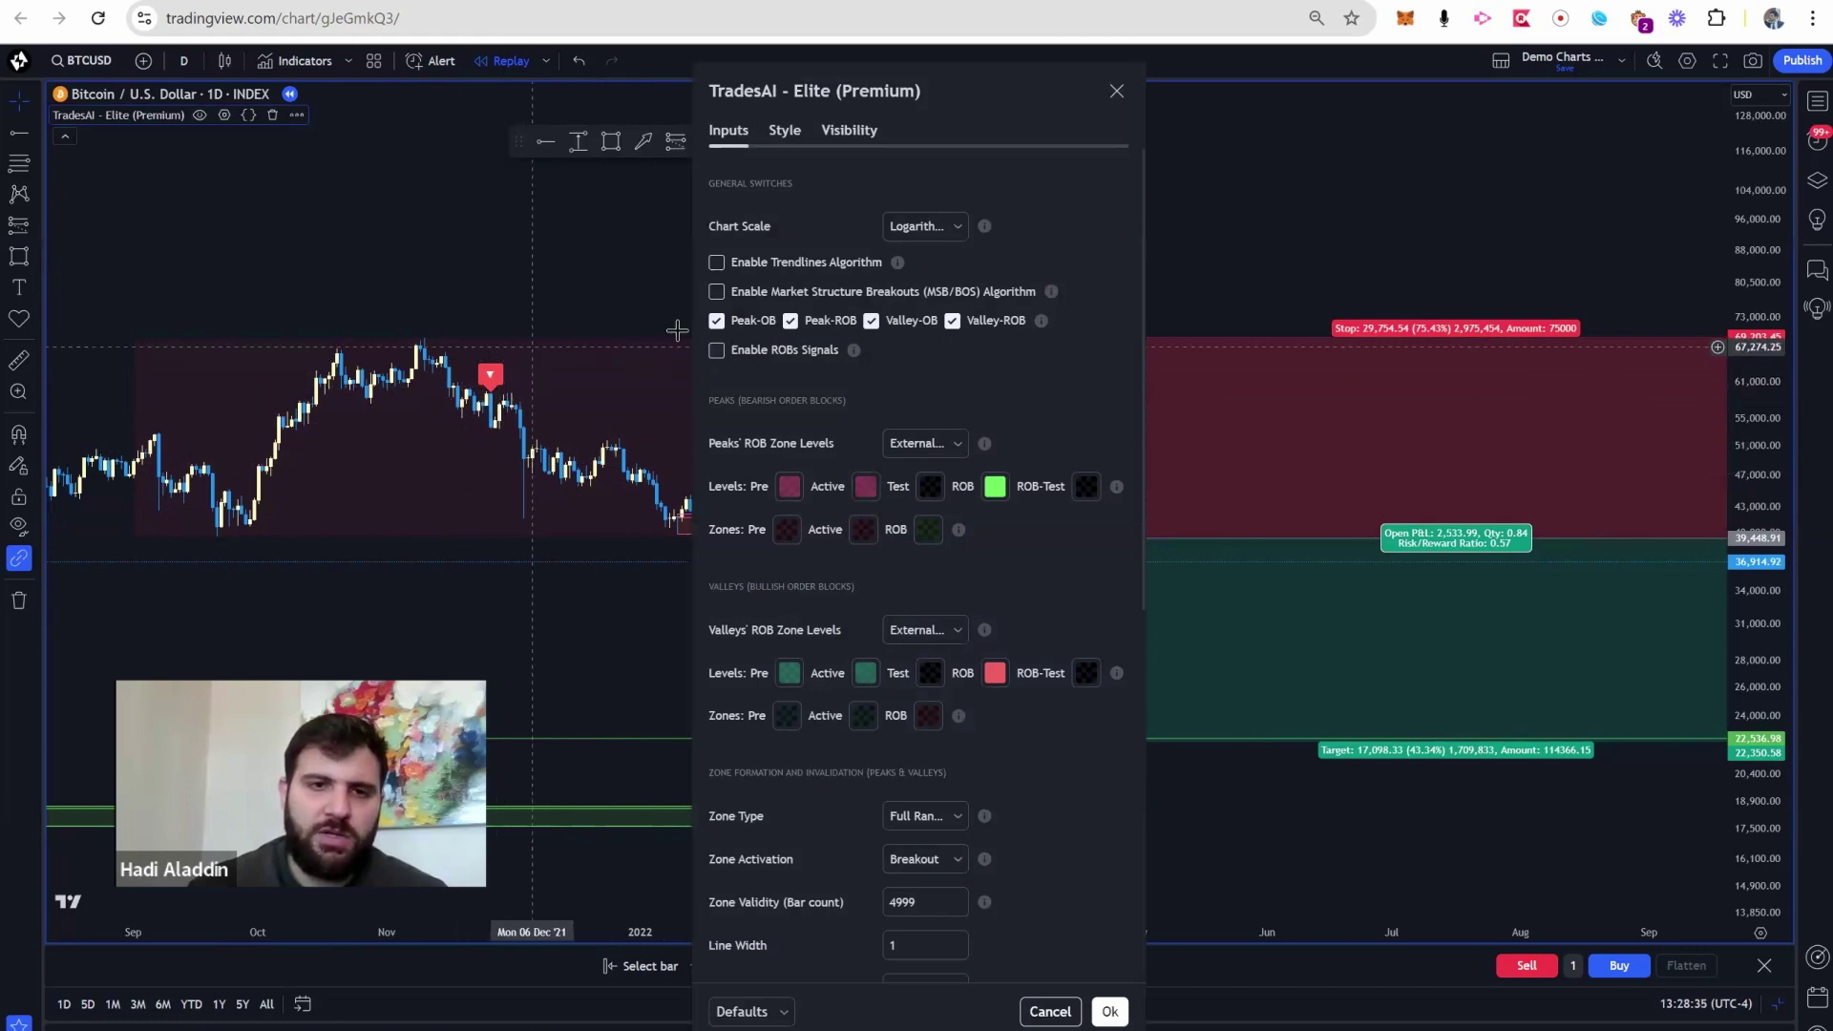
click(1111, 1012)
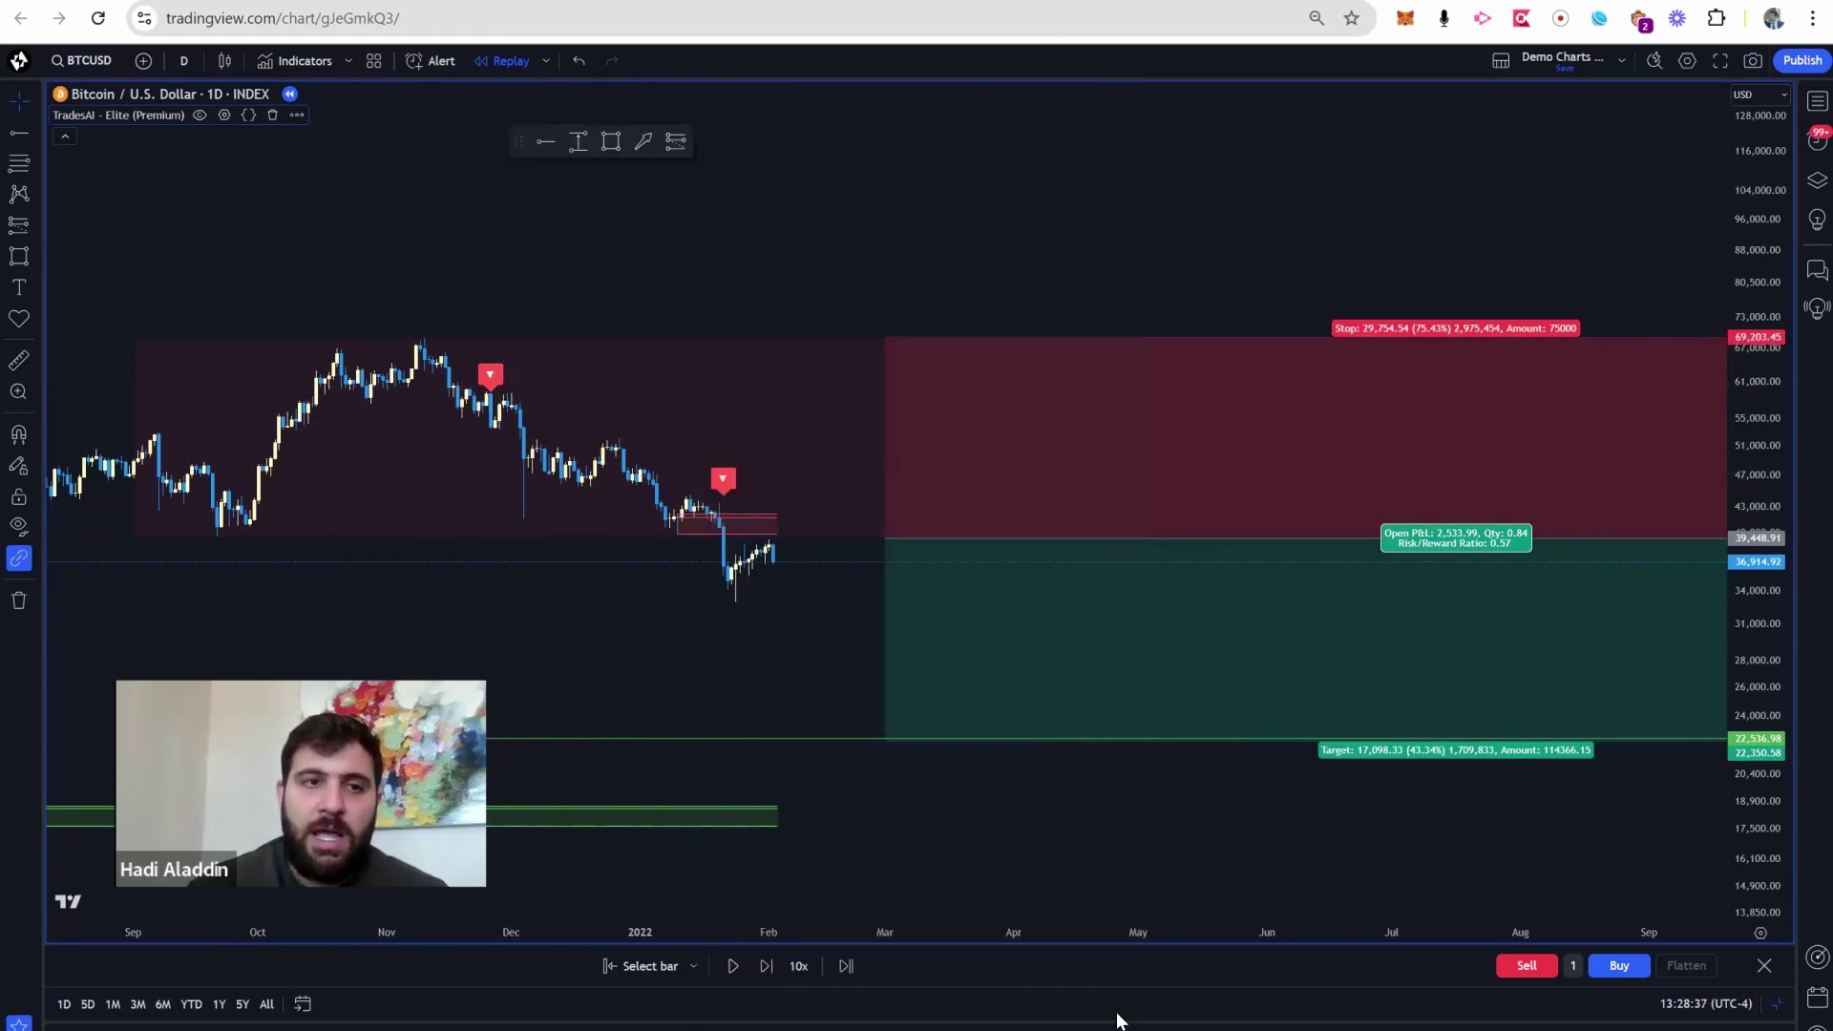
- Place three short positions inside the red zone with entries at about 47,040, 49,293 and 63,210, starting in January 2022
drag(1260, 778, 1415, 825)
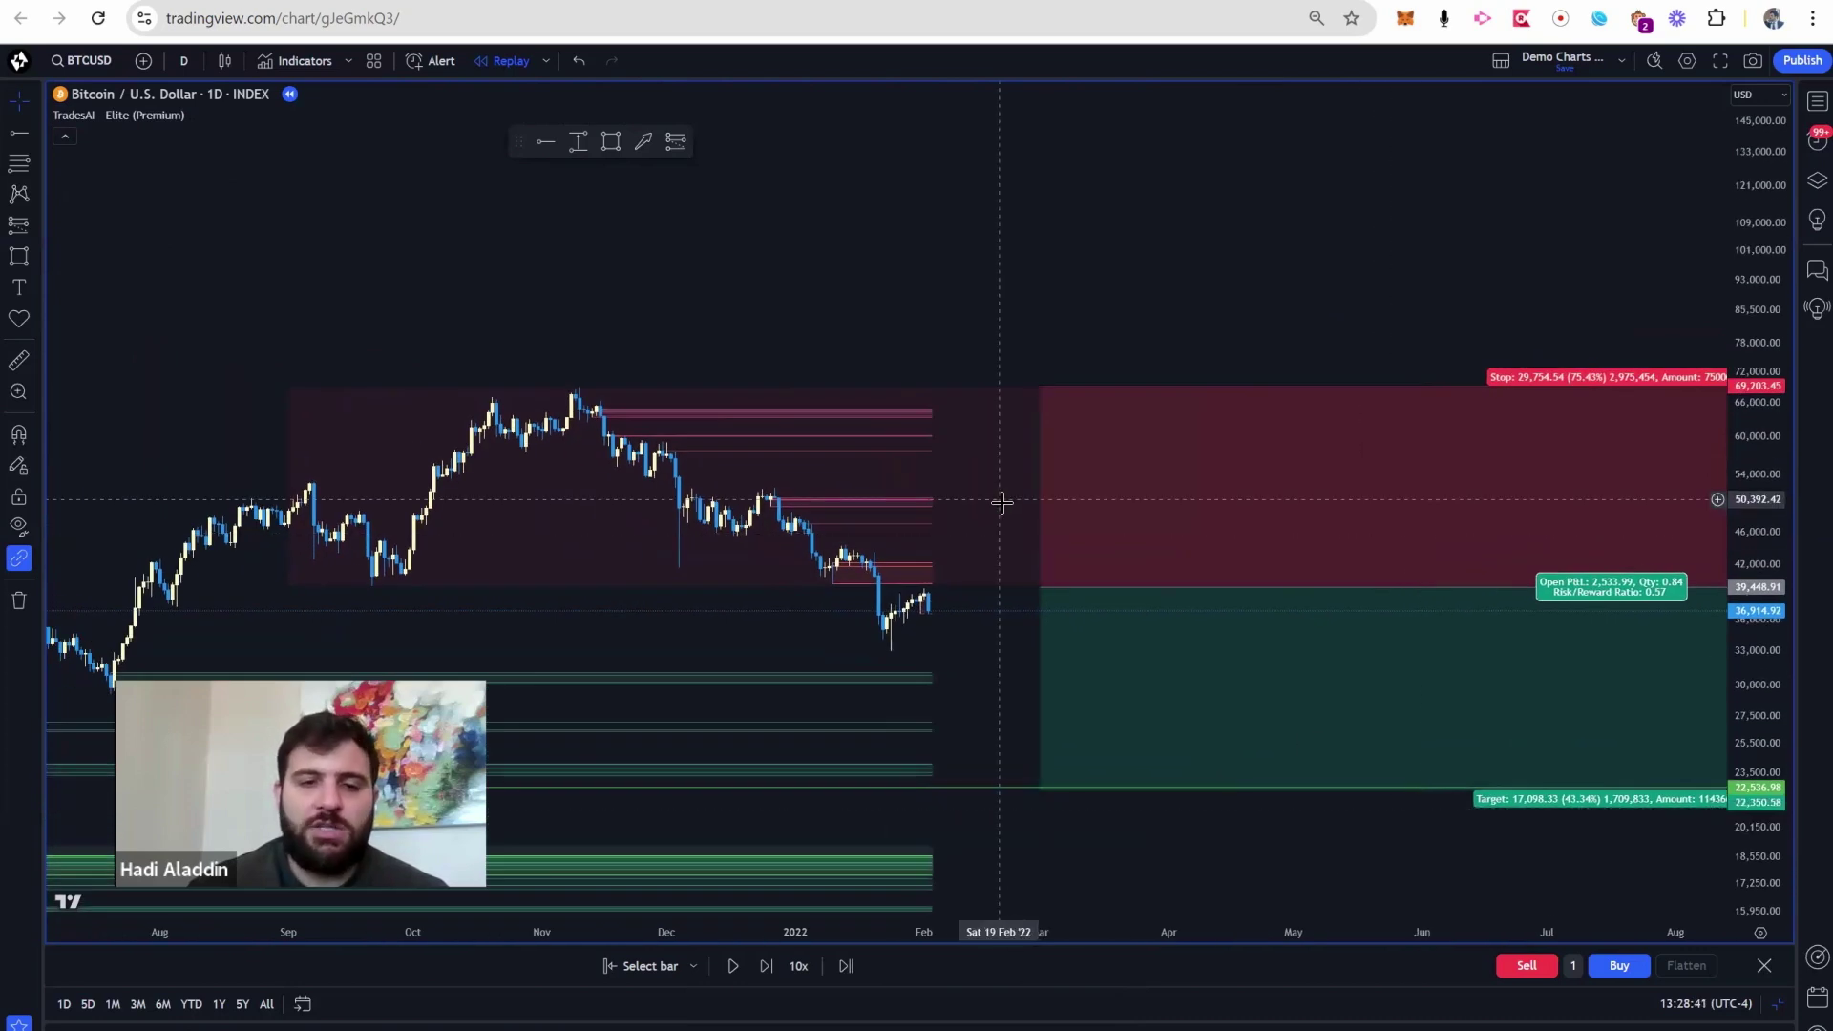
drag(1174, 324, 993, 310)
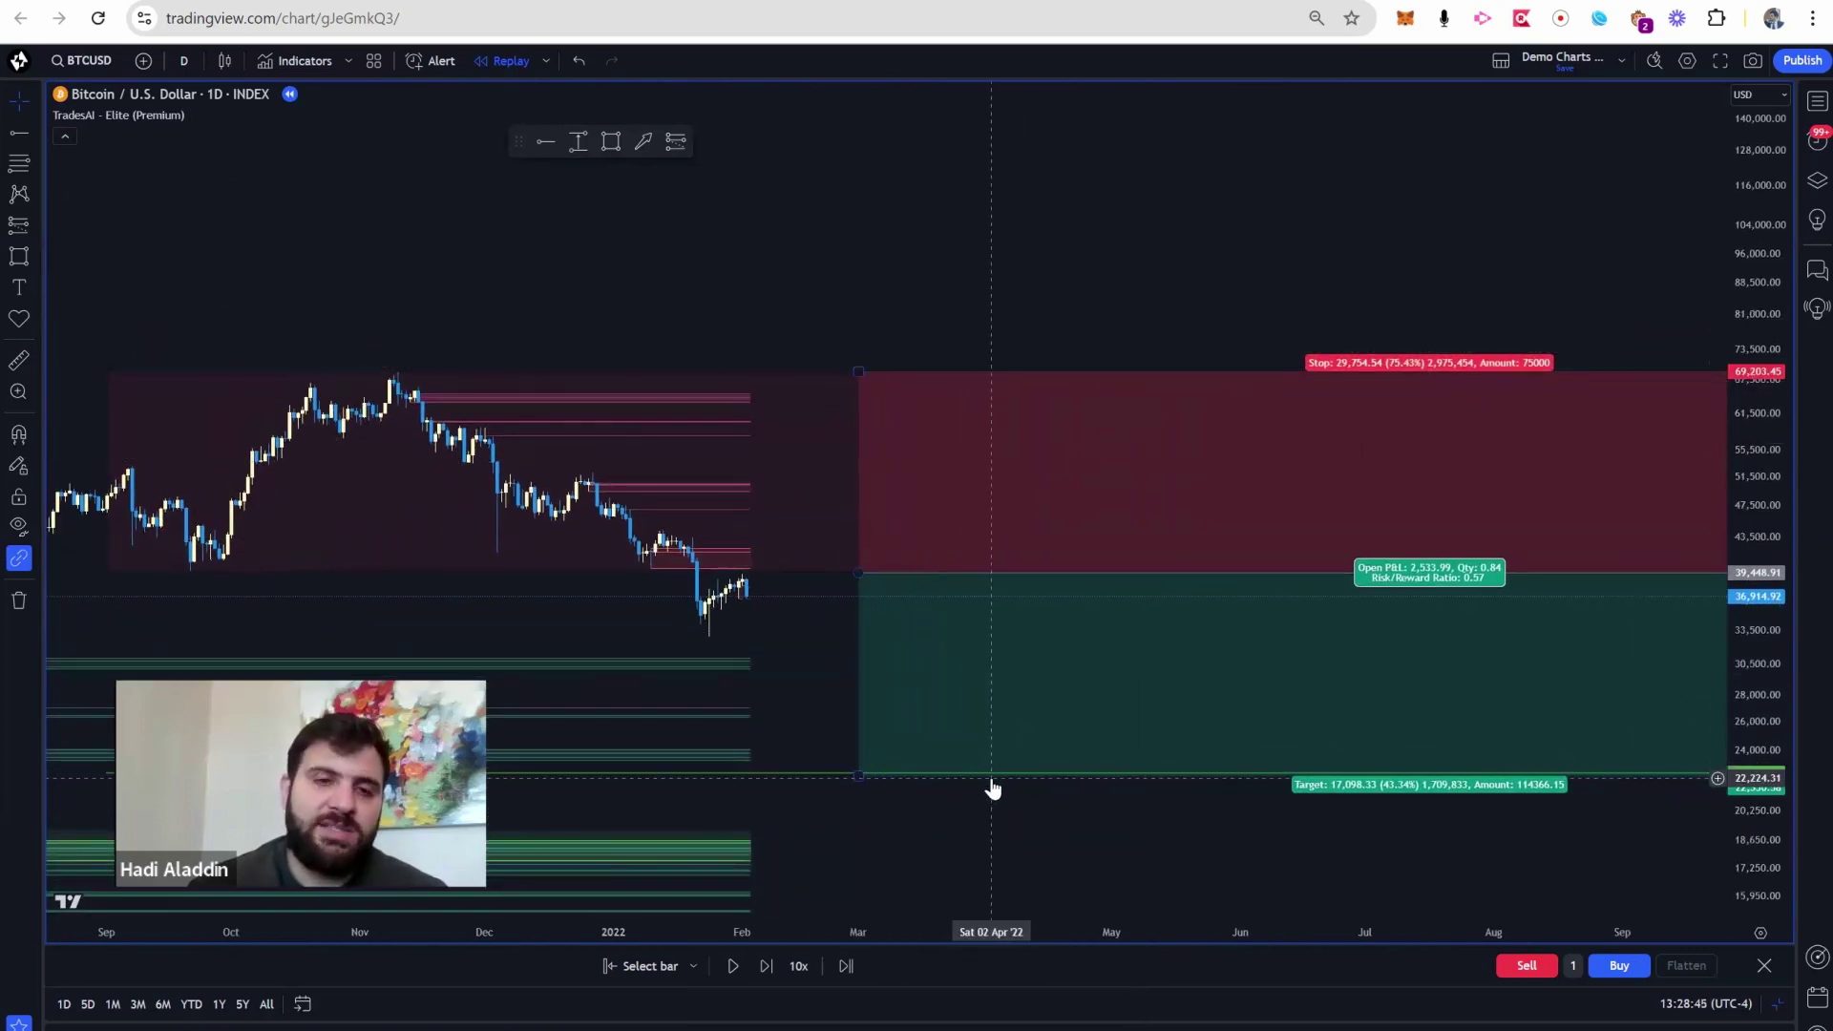
drag(1754, 689, 900, 393)
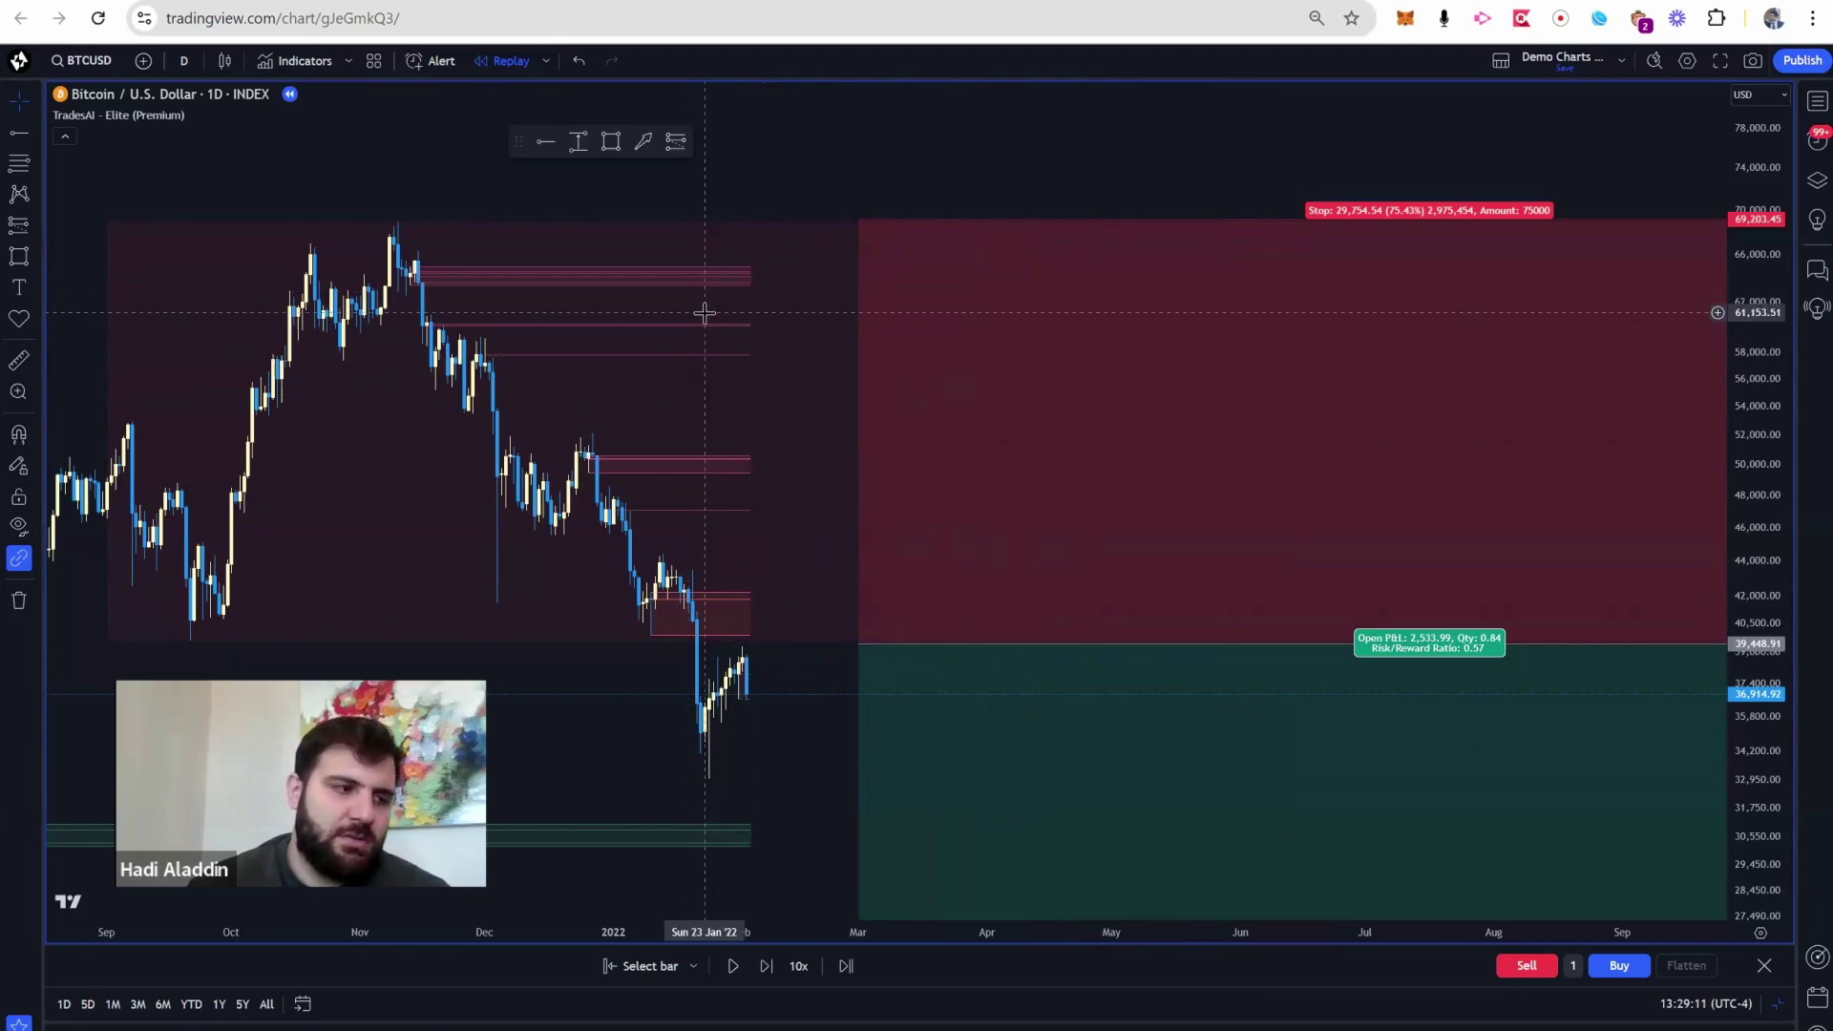
click(19, 226)
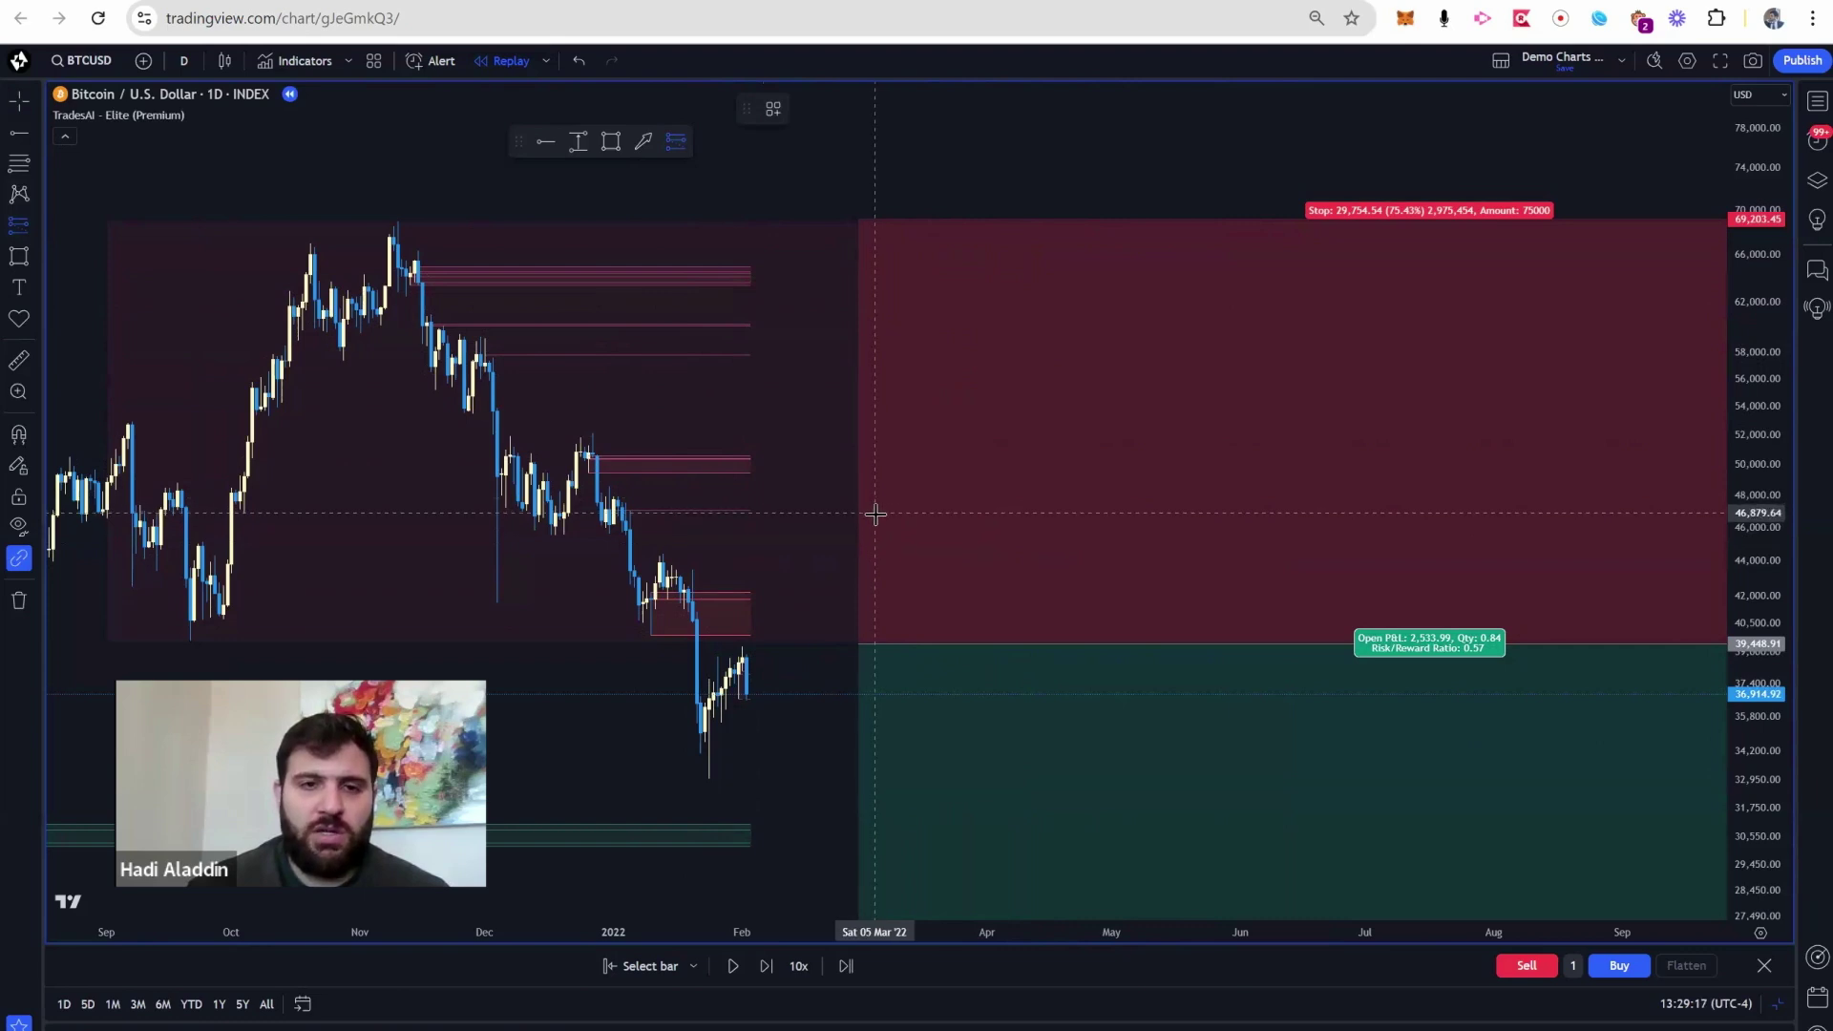
click(692, 512)
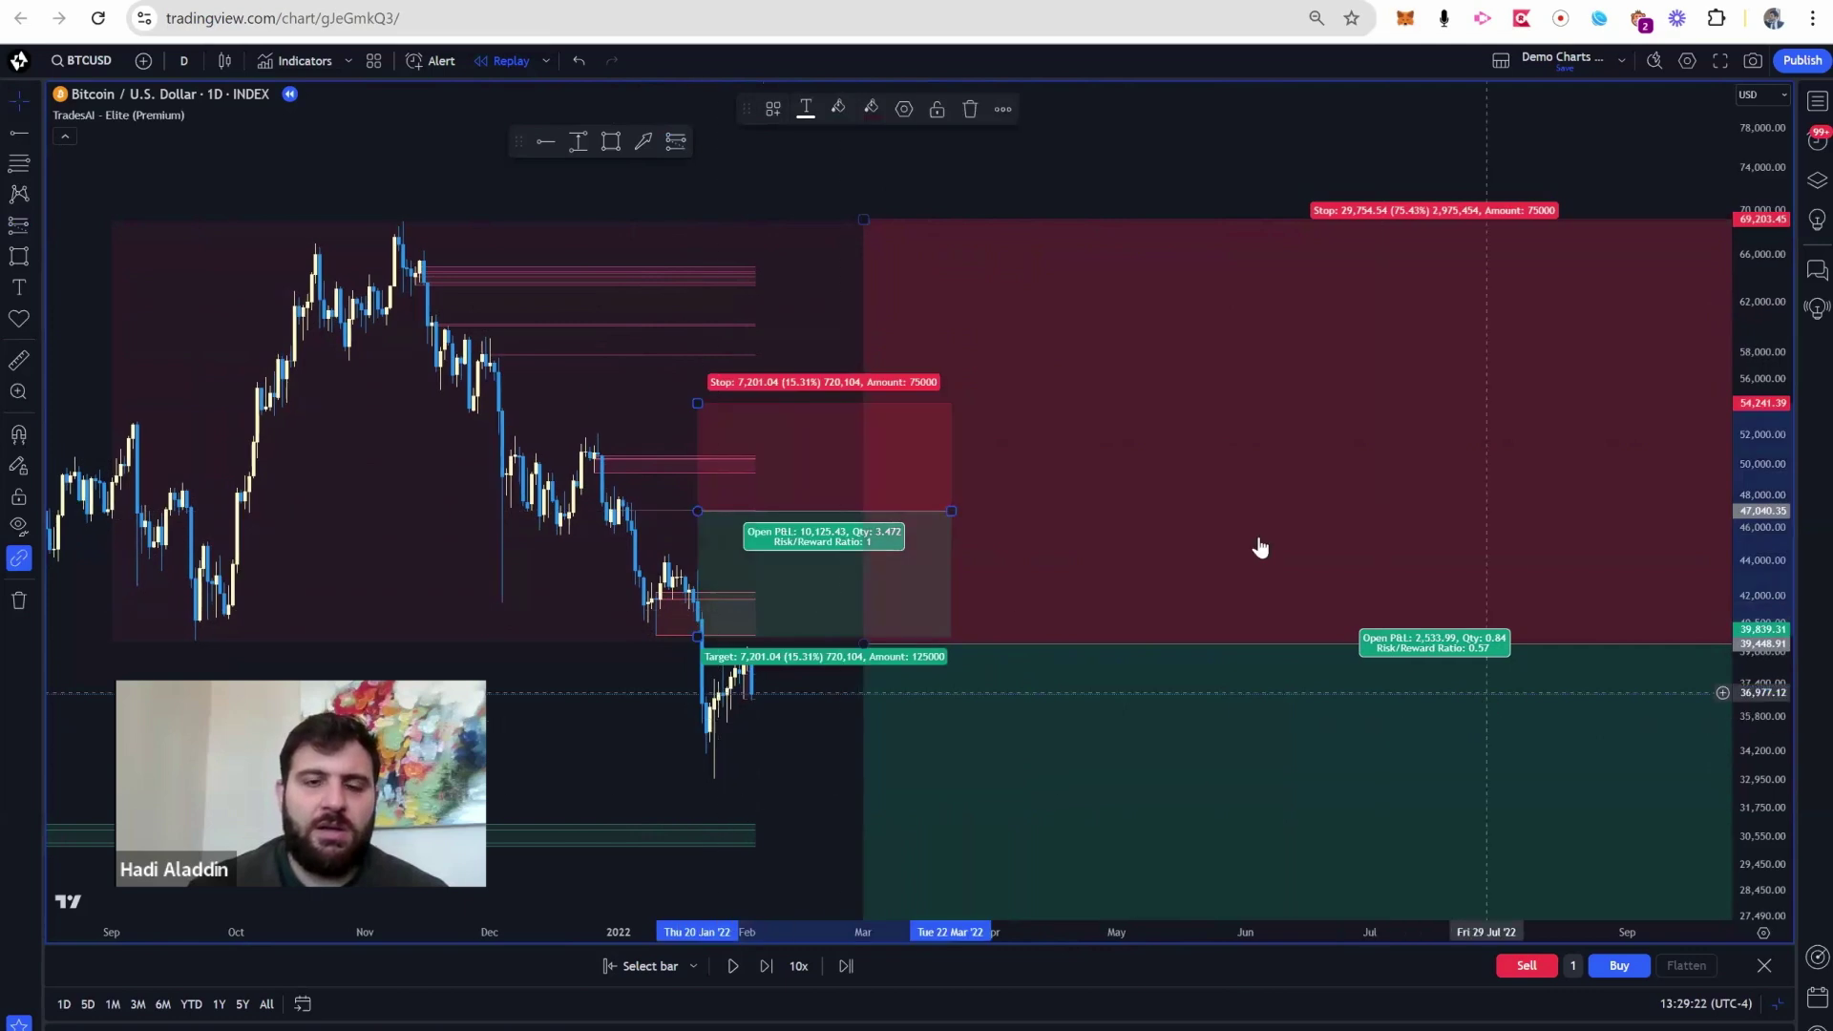
click(18, 225)
click(678, 474)
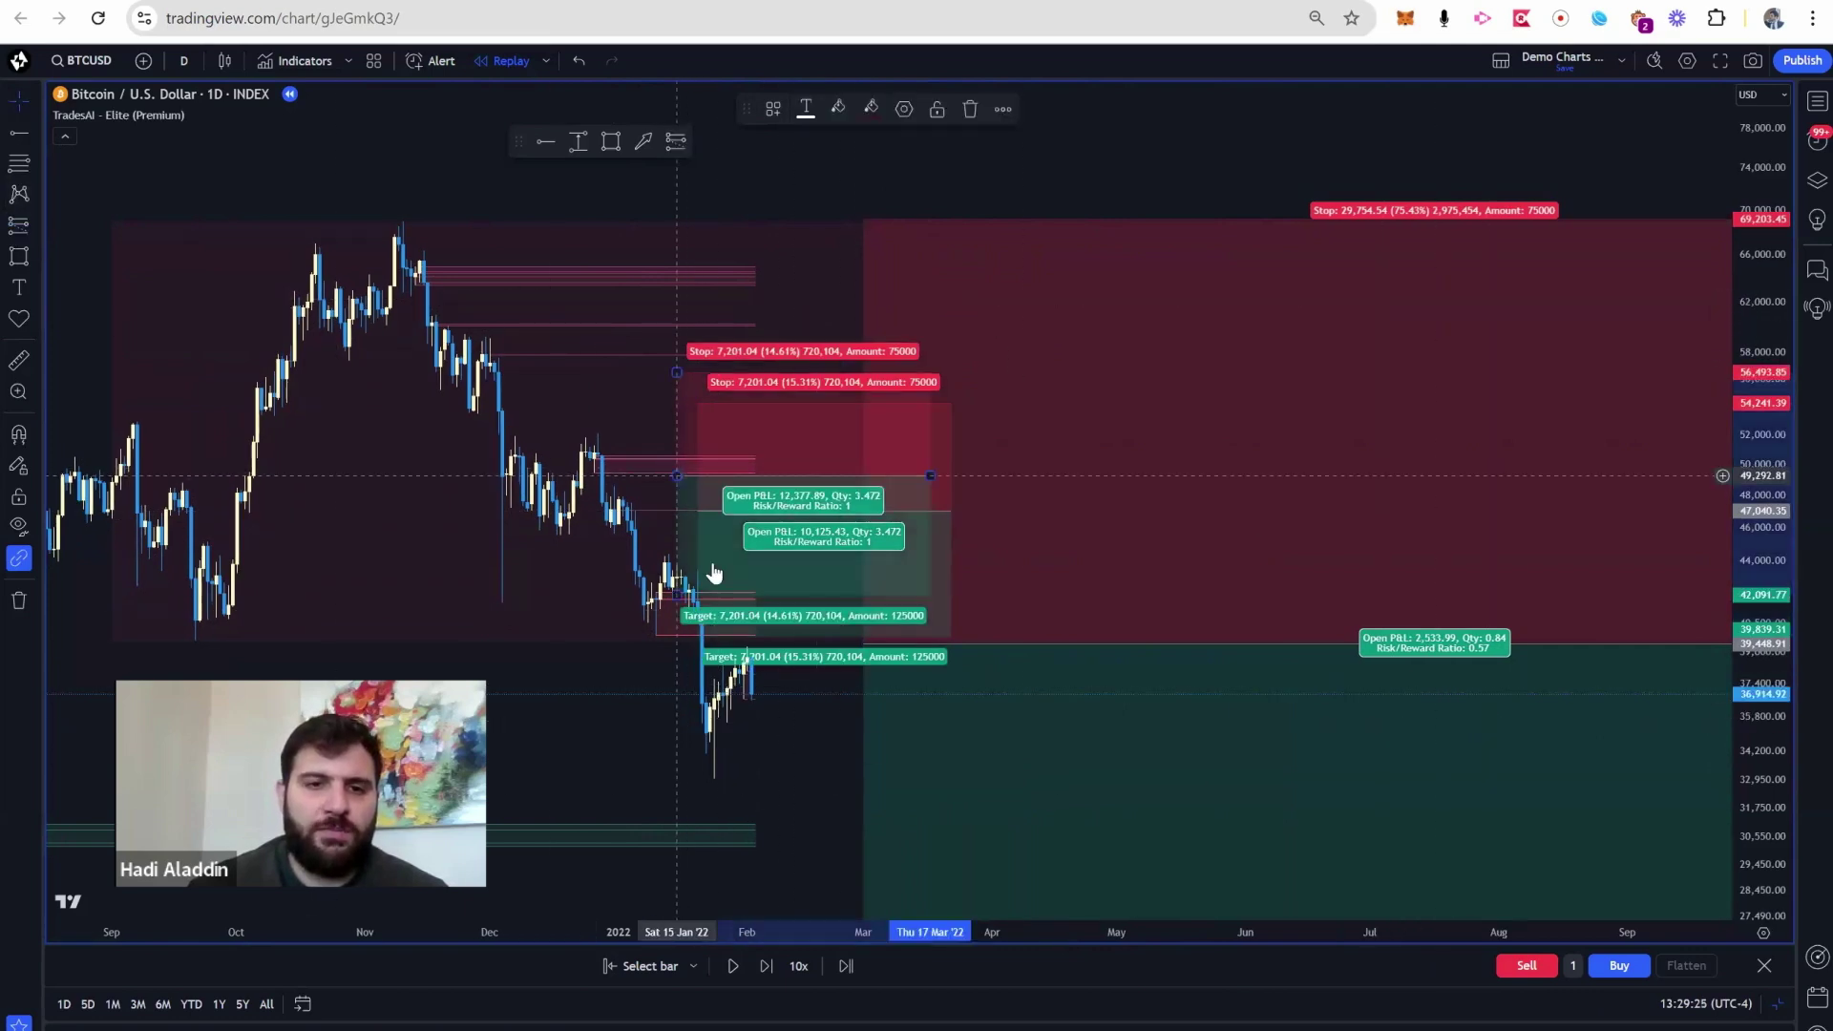
click(18, 228)
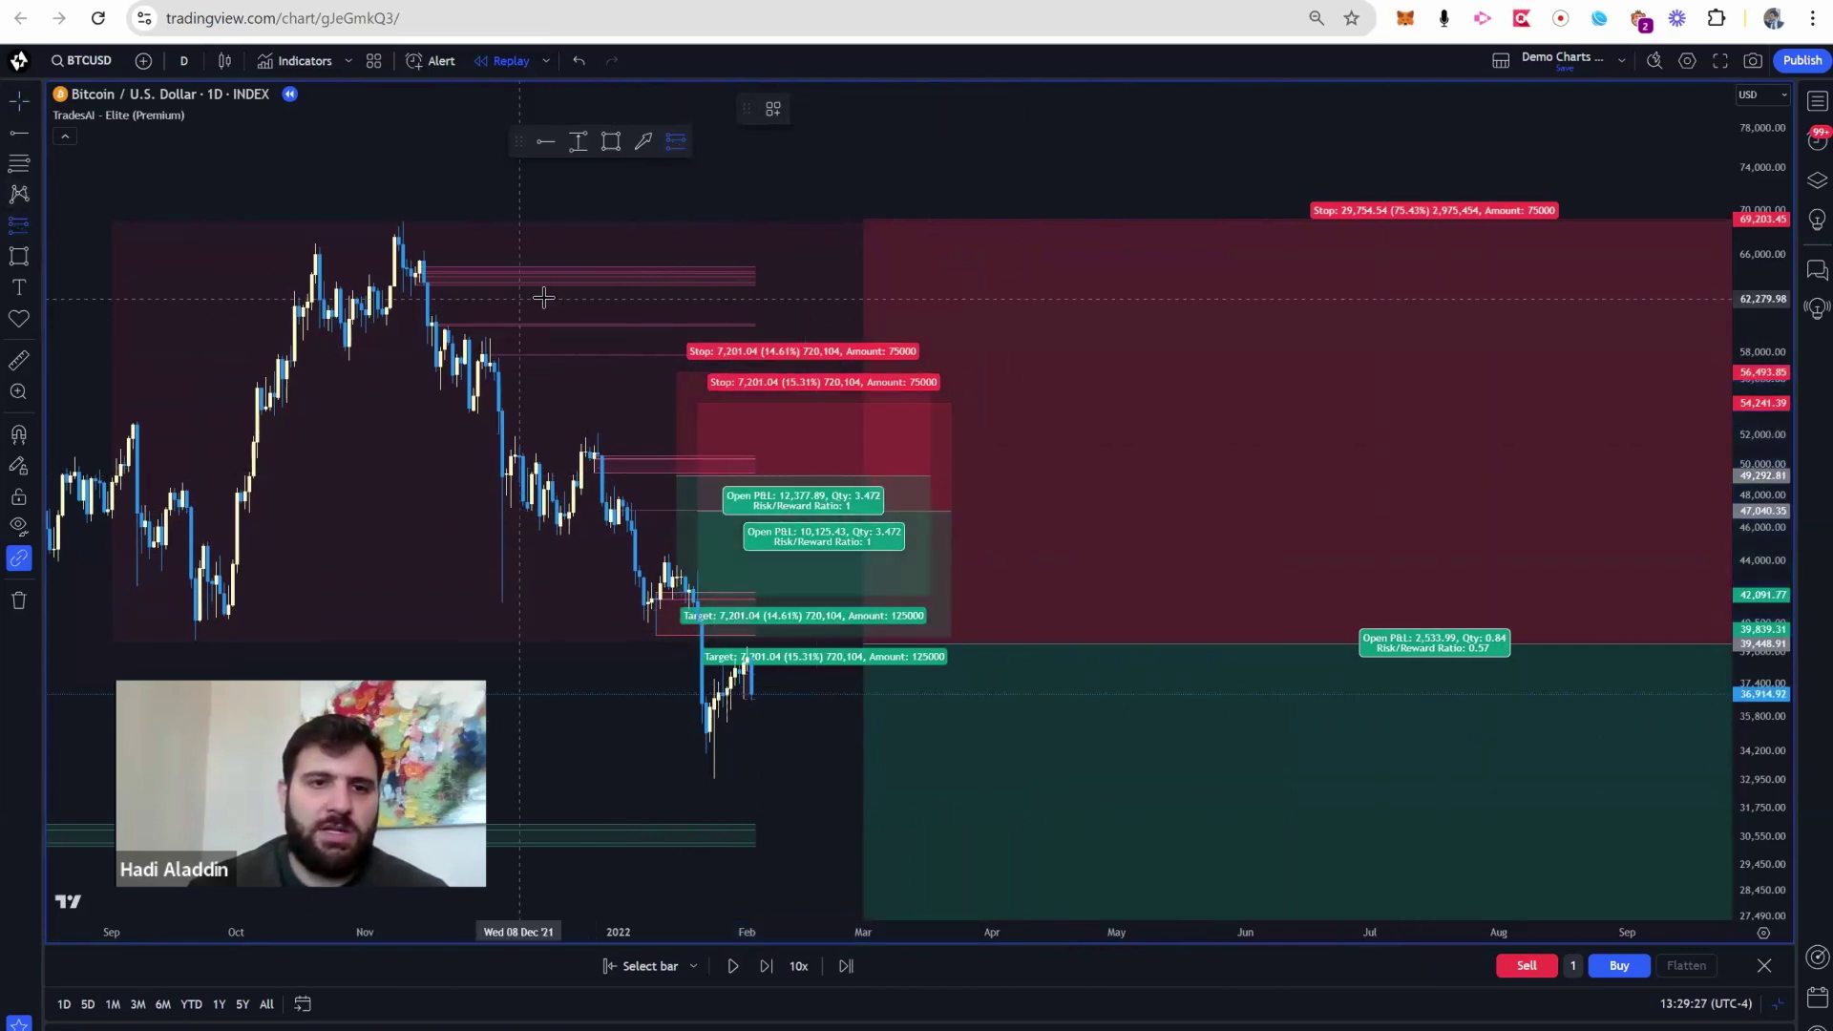
click(617, 287)
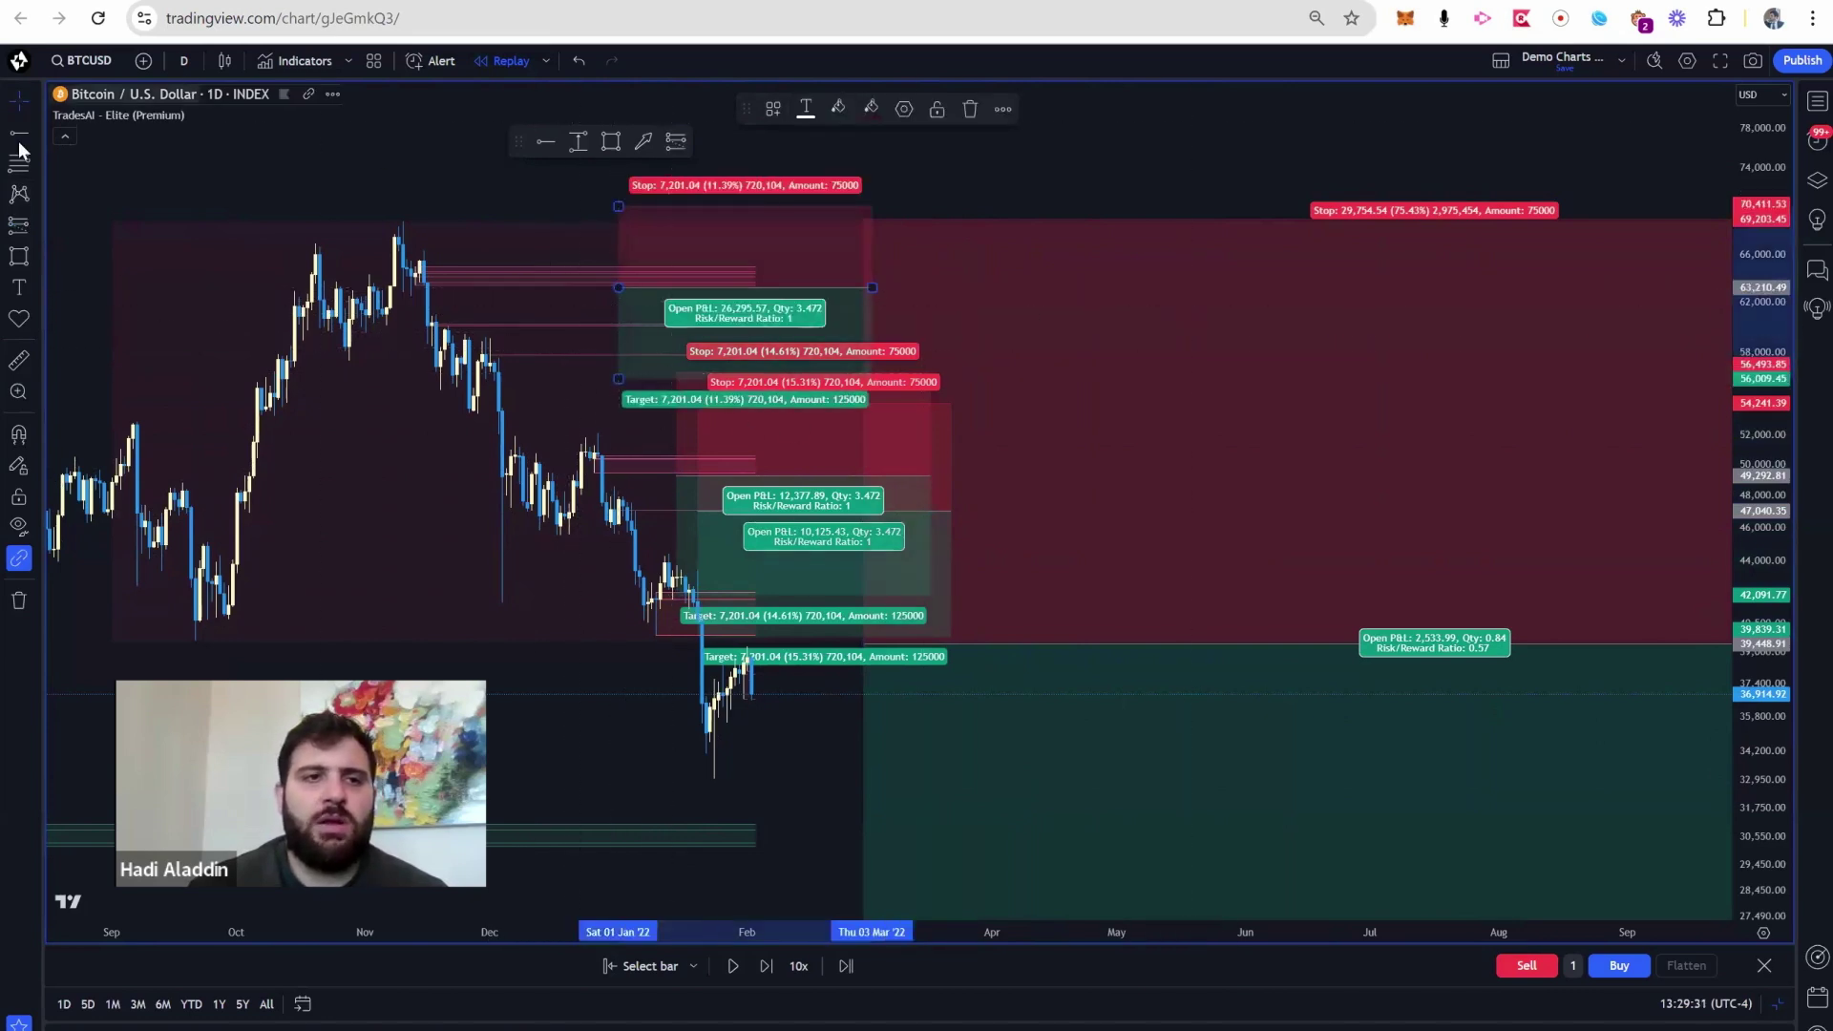
- Set the stop of the short position entered near 63,210 to about 69,014 and shift its start back to late December 2021
drag(327, 155, 315, 156)
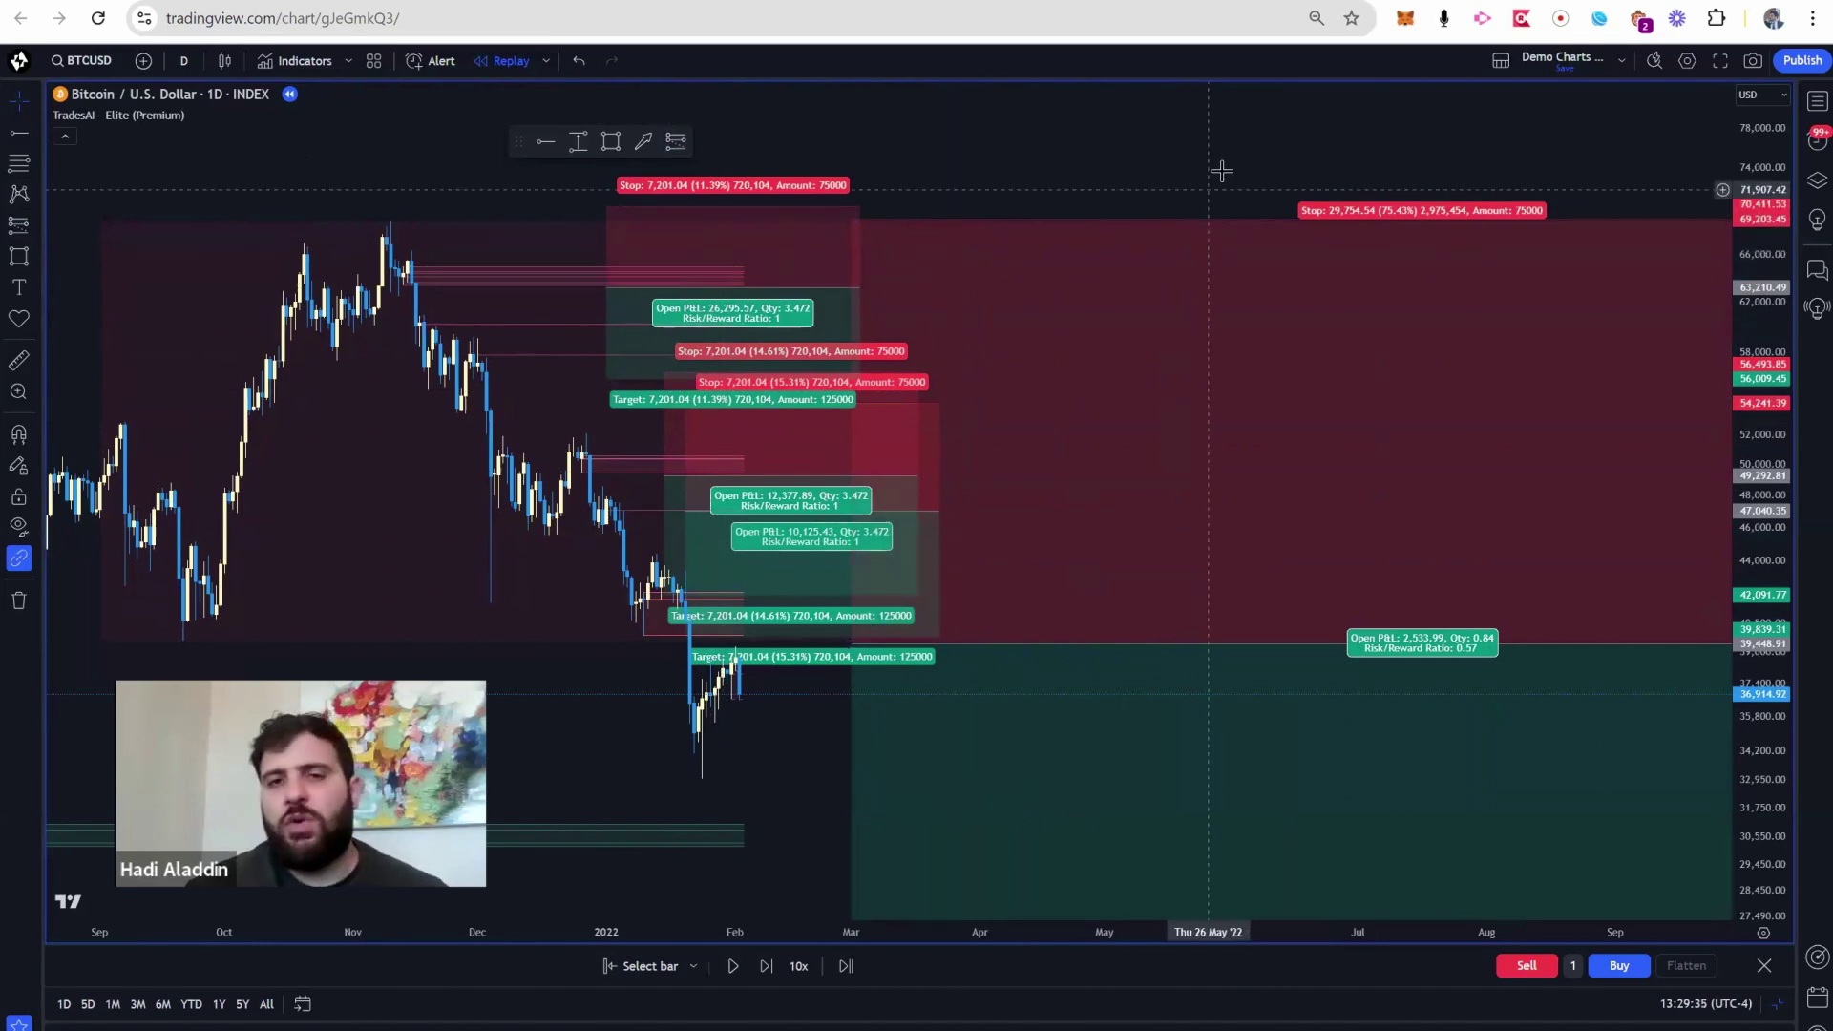
drag(1177, 189, 1284, 179)
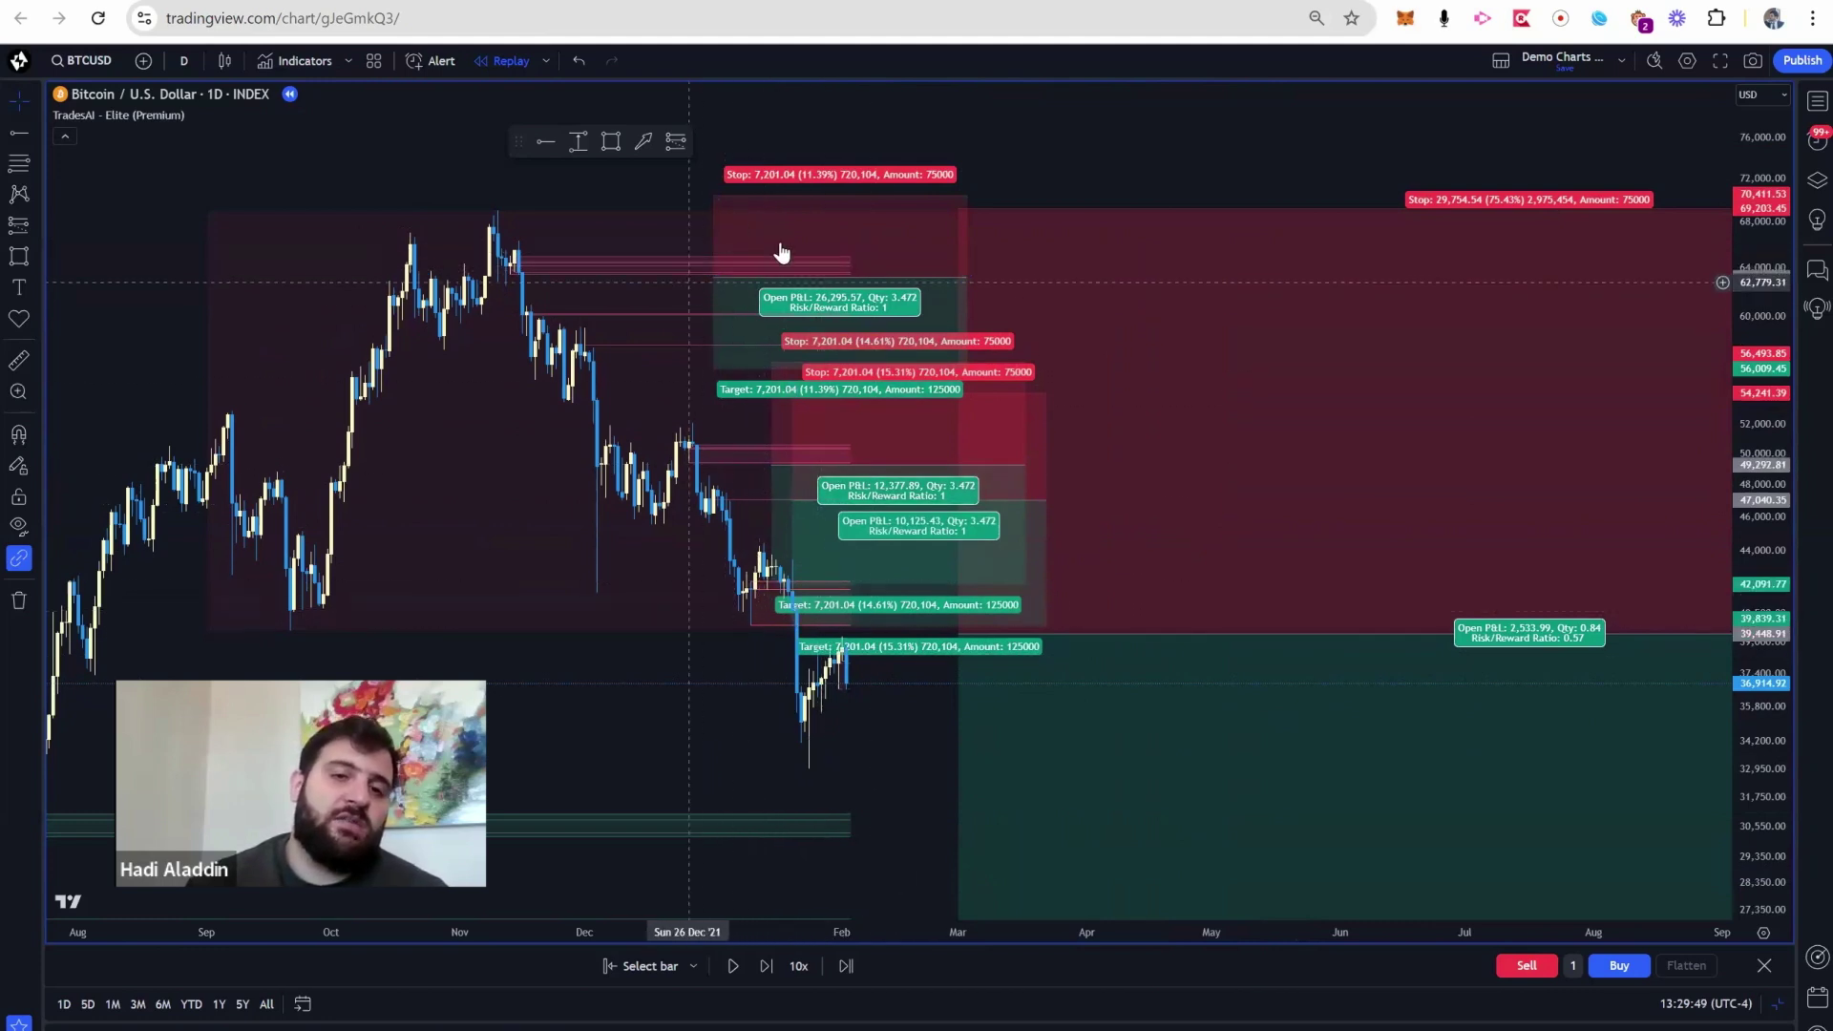
drag(1159, 189, 958, 203)
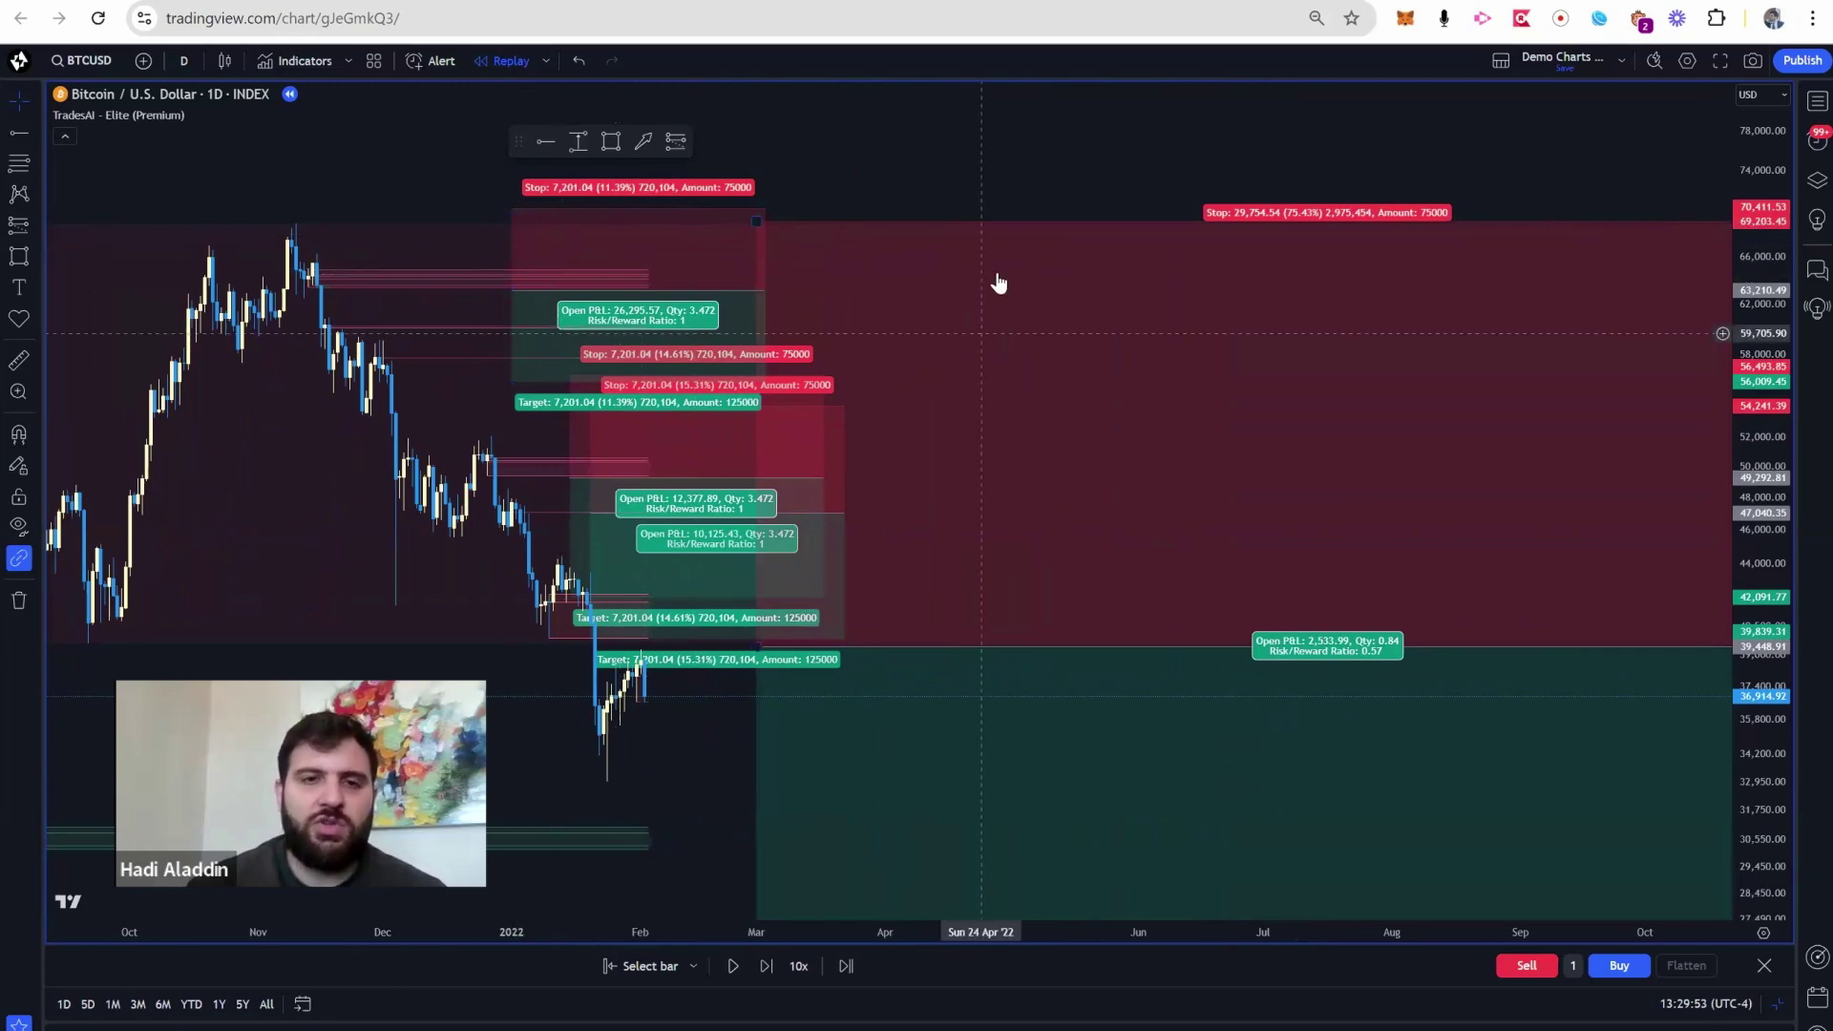
scroll(500, 295, right, 4)
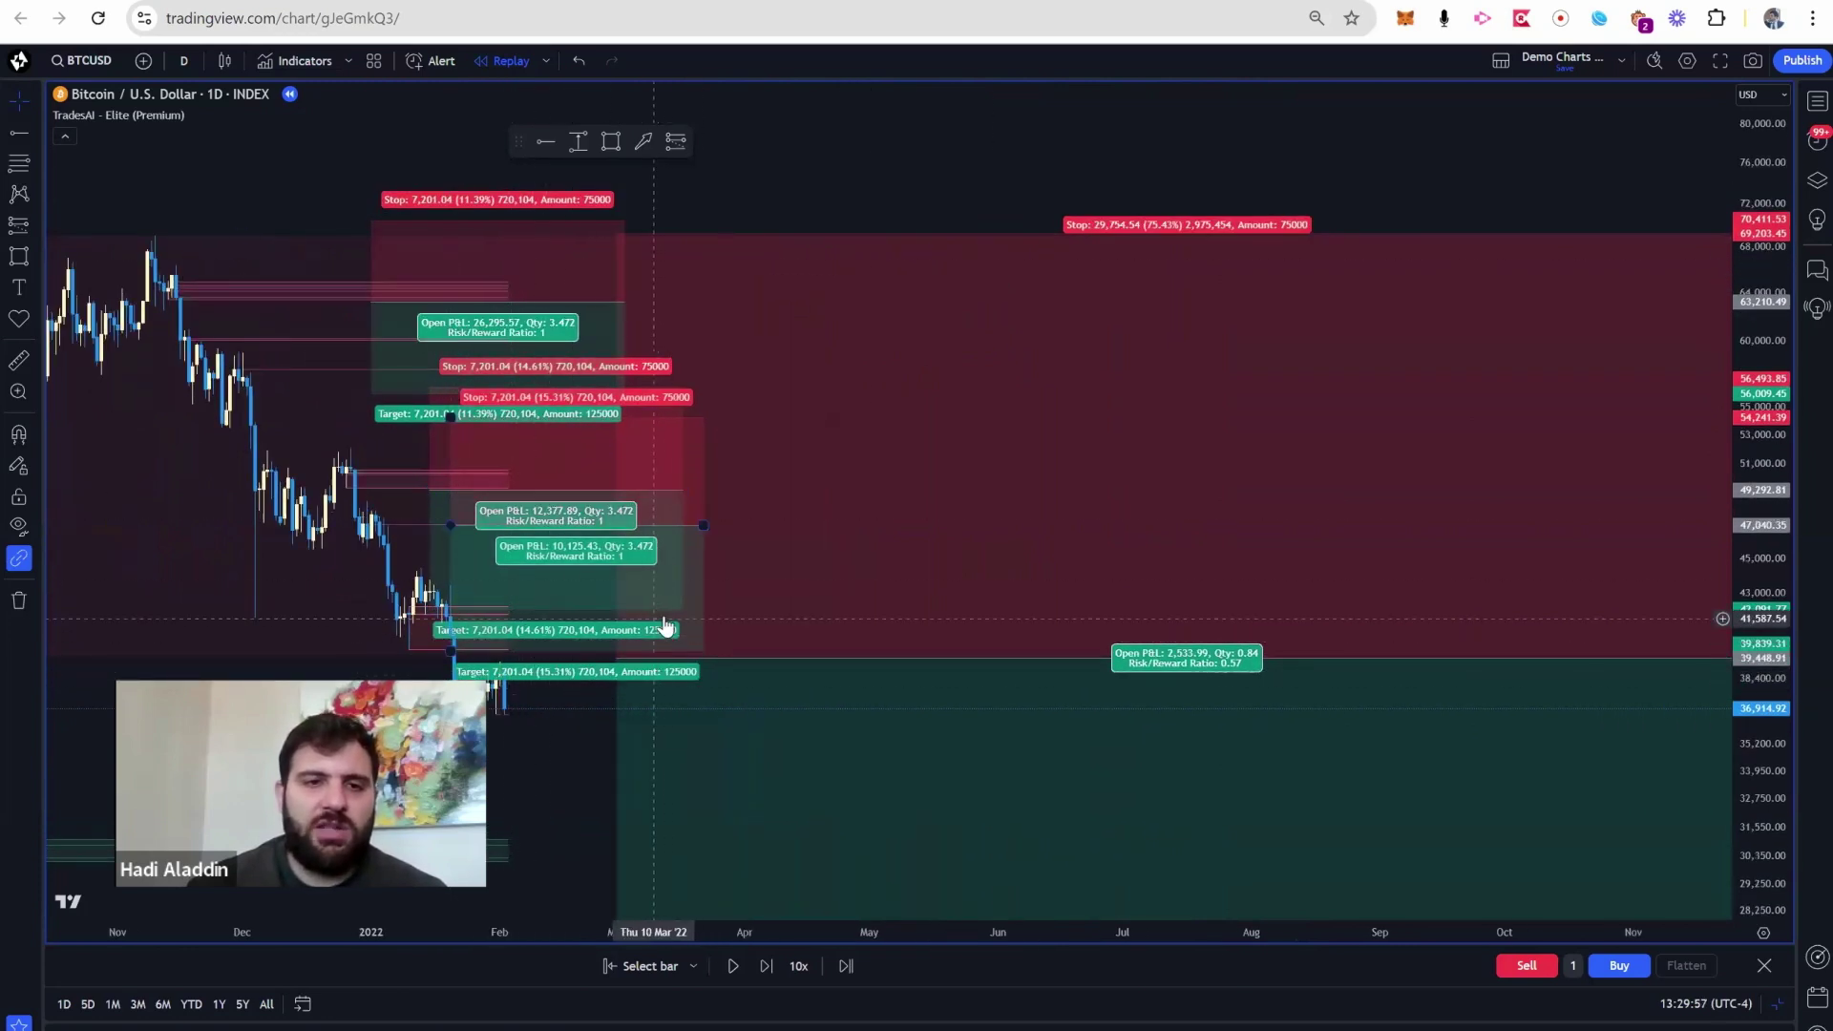
click(397, 246)
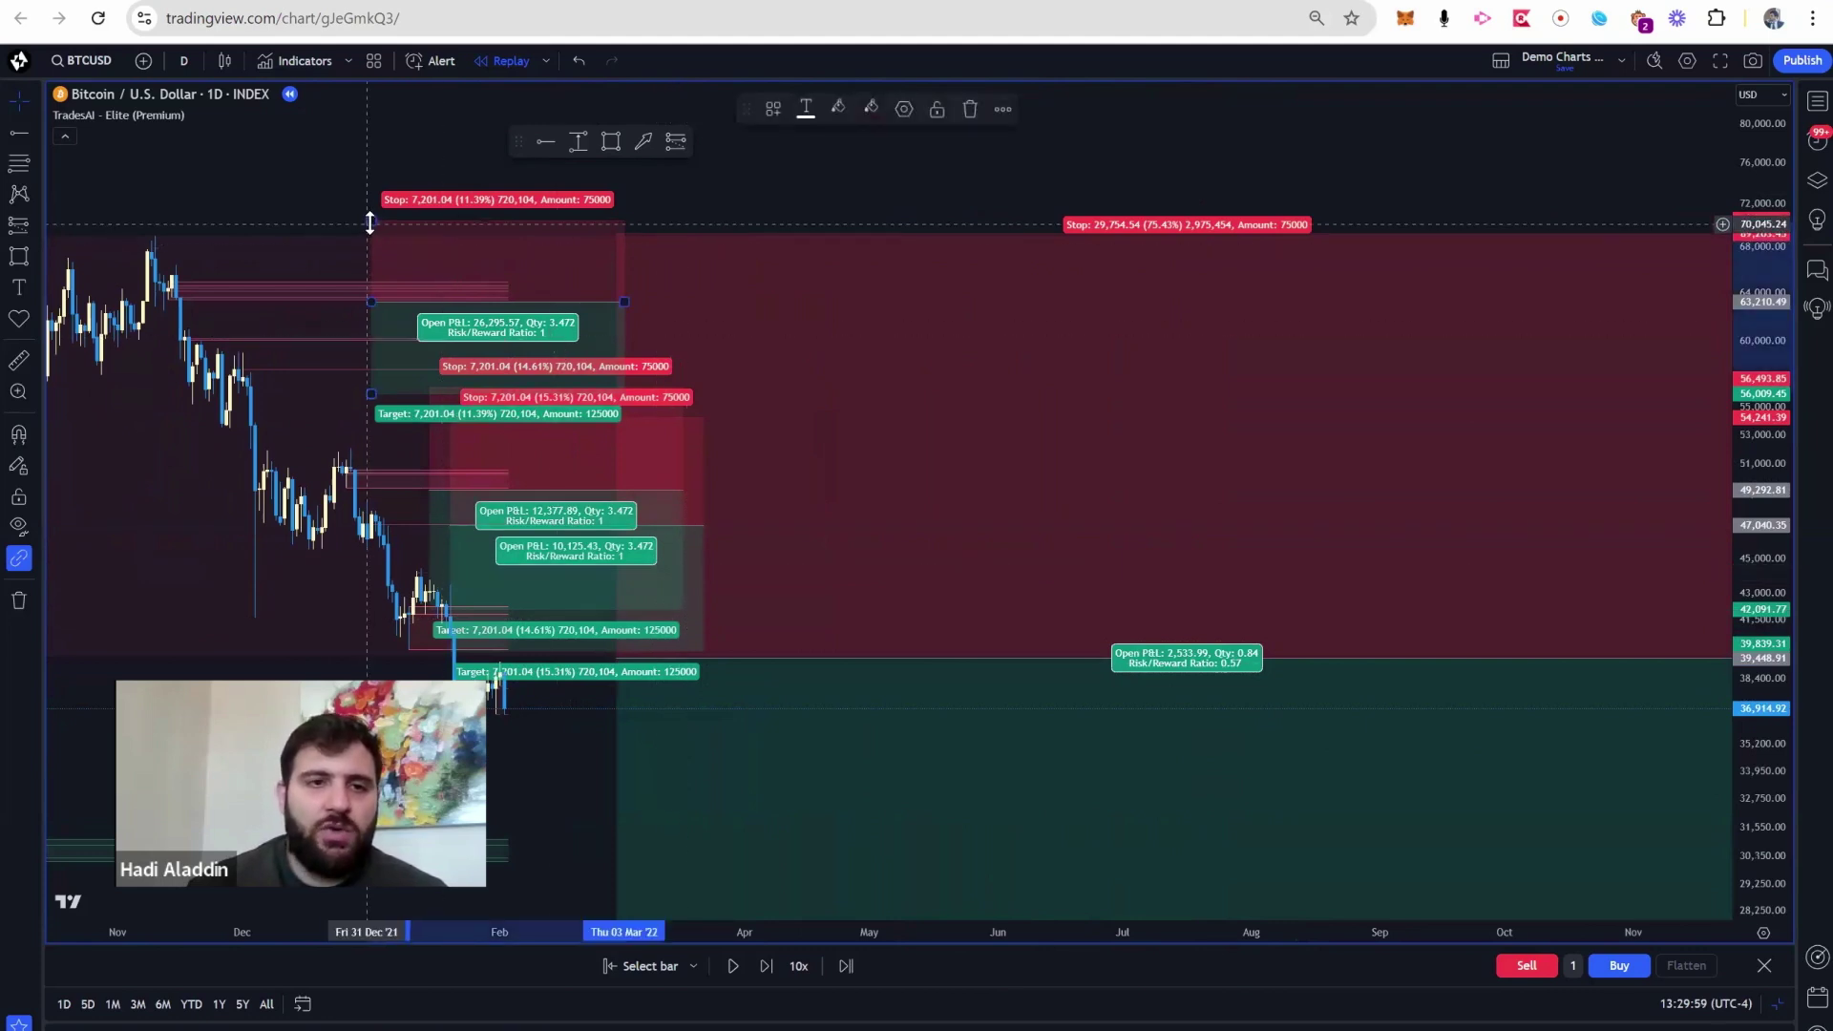
scroll(528, 204, left, 7)
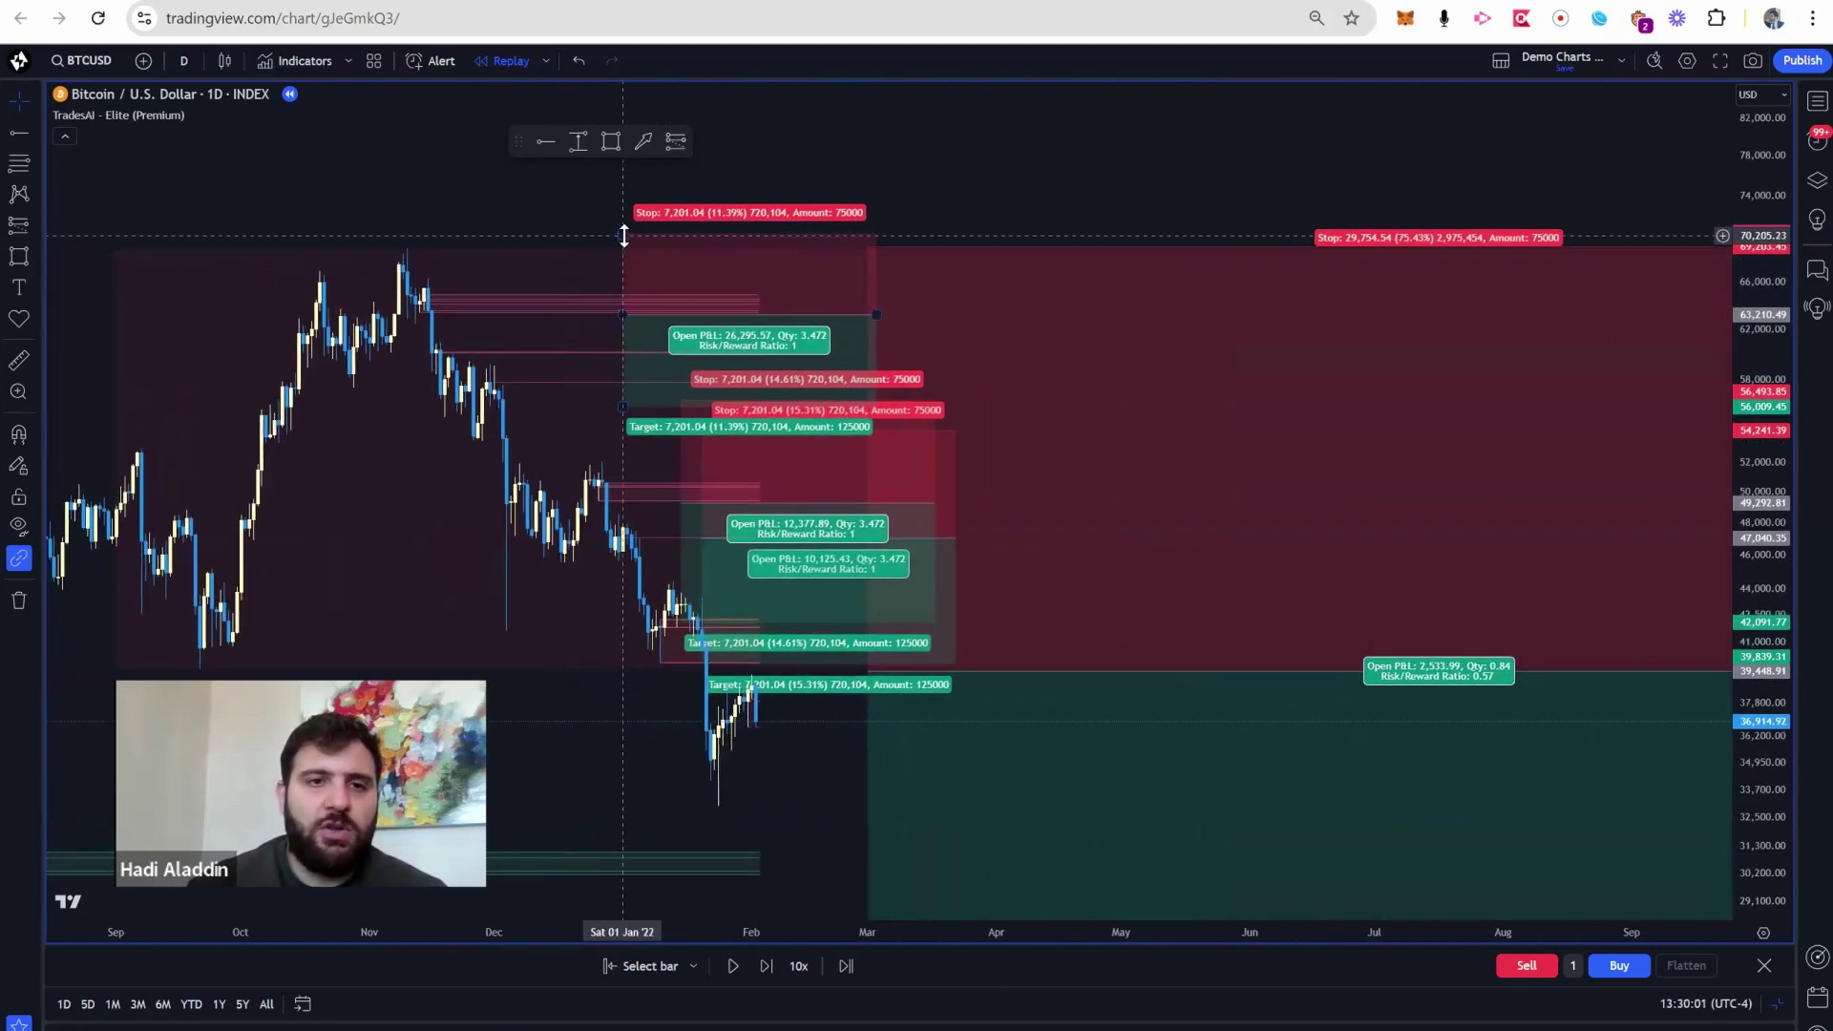
drag(459, 248, 426, 250)
key(Left)
key(Left)
key(Left)
key(Left)
key(Left)
key(Left)
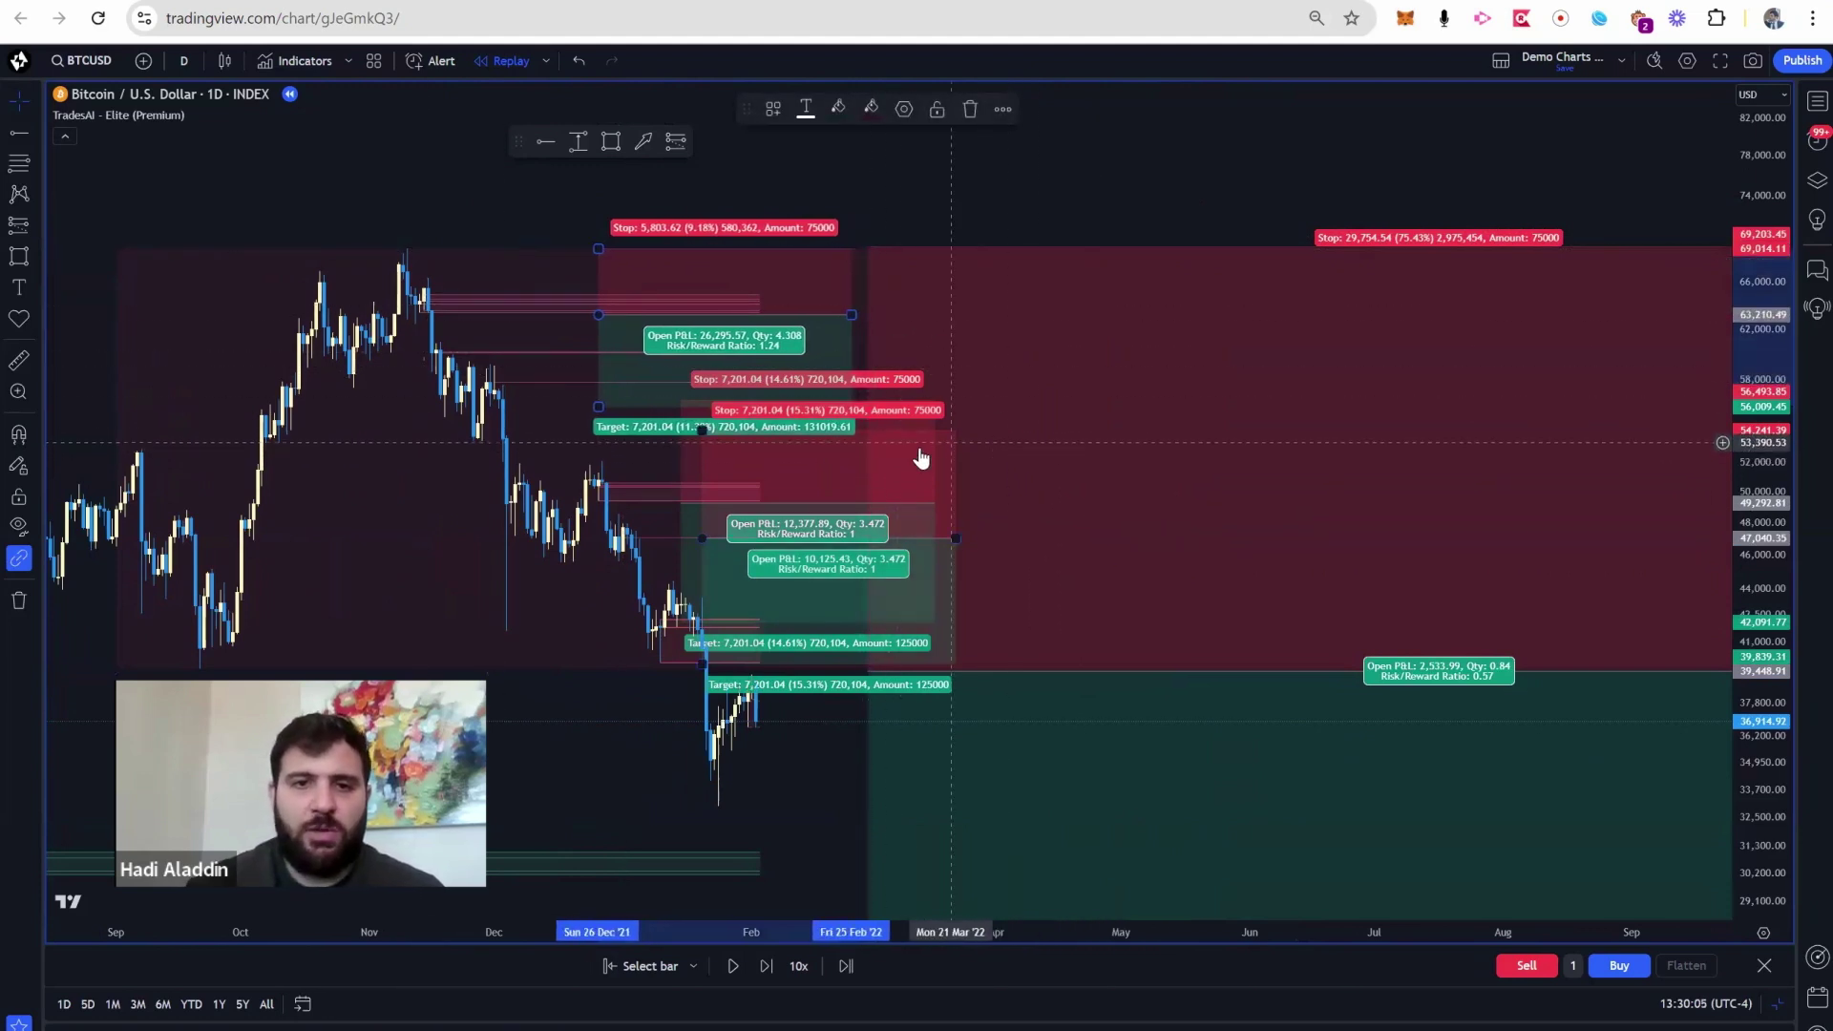
key(Left)
key(Left)
- Raise the stops of the short positions entered near 49,293 and 47,040 to about 69,251 and 69,409 respectively
click(696, 431)
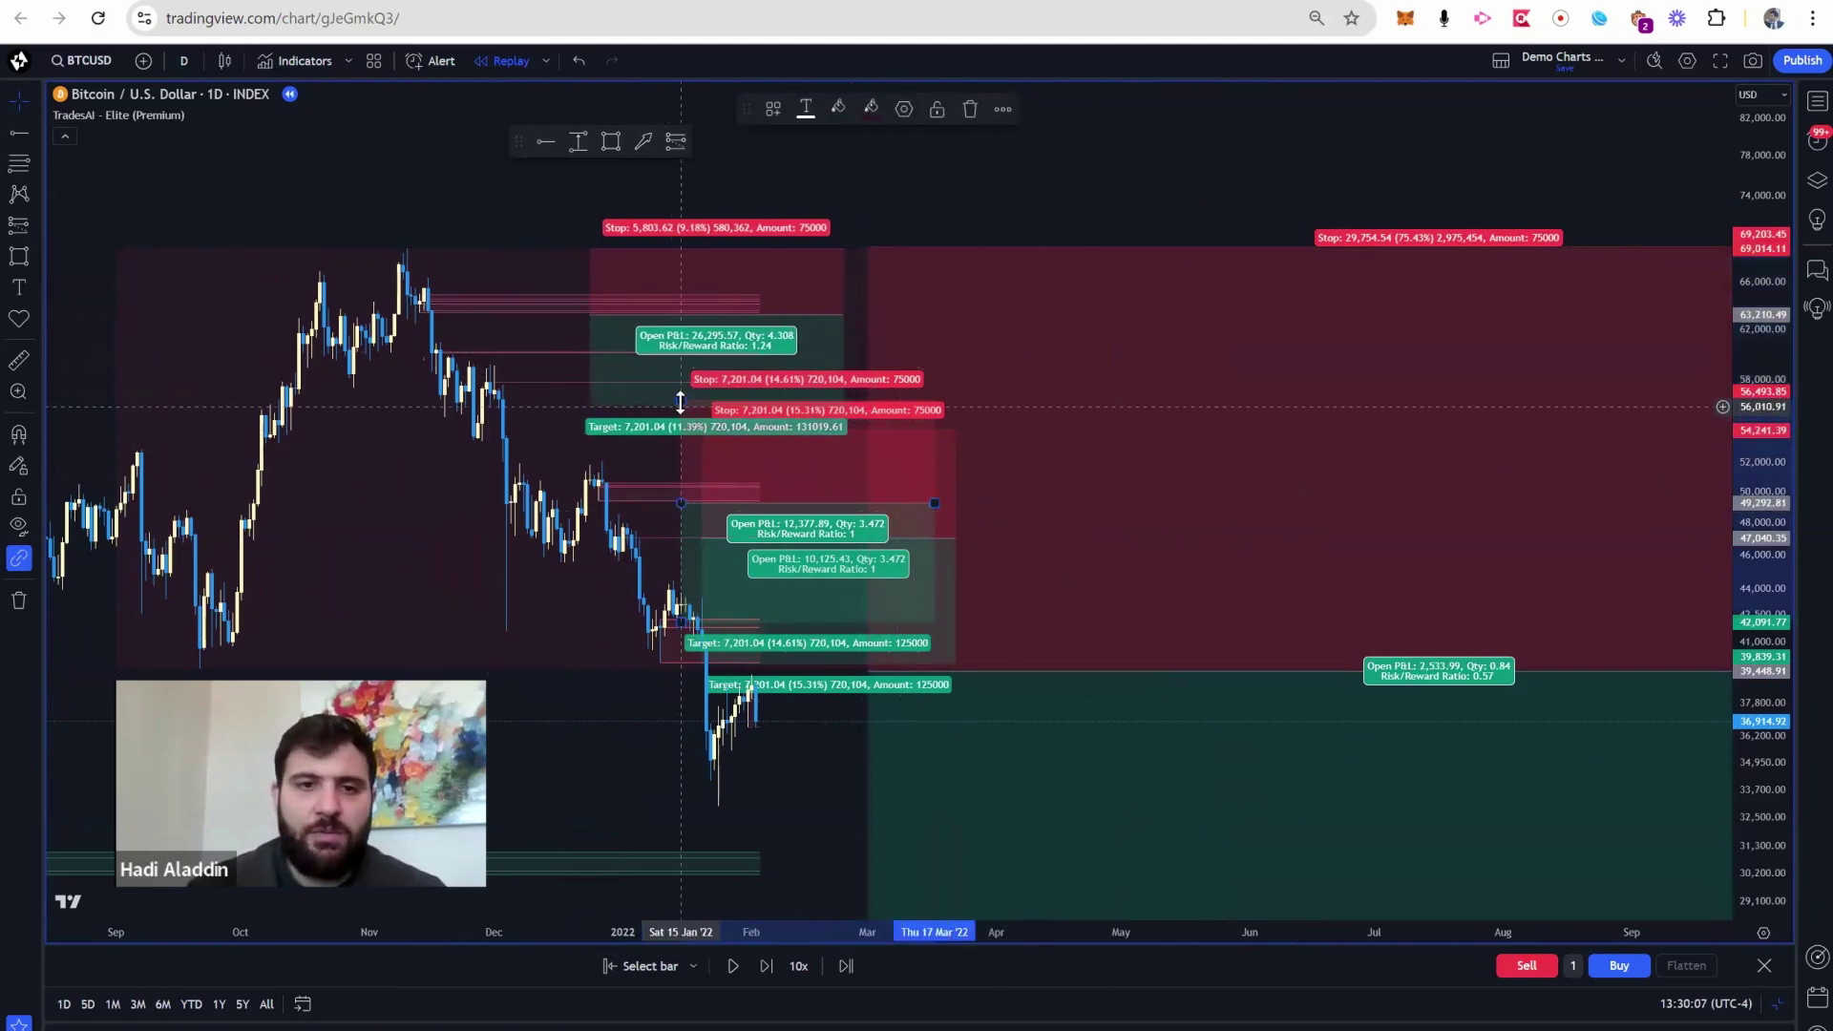
drag(681, 402, 666, 243)
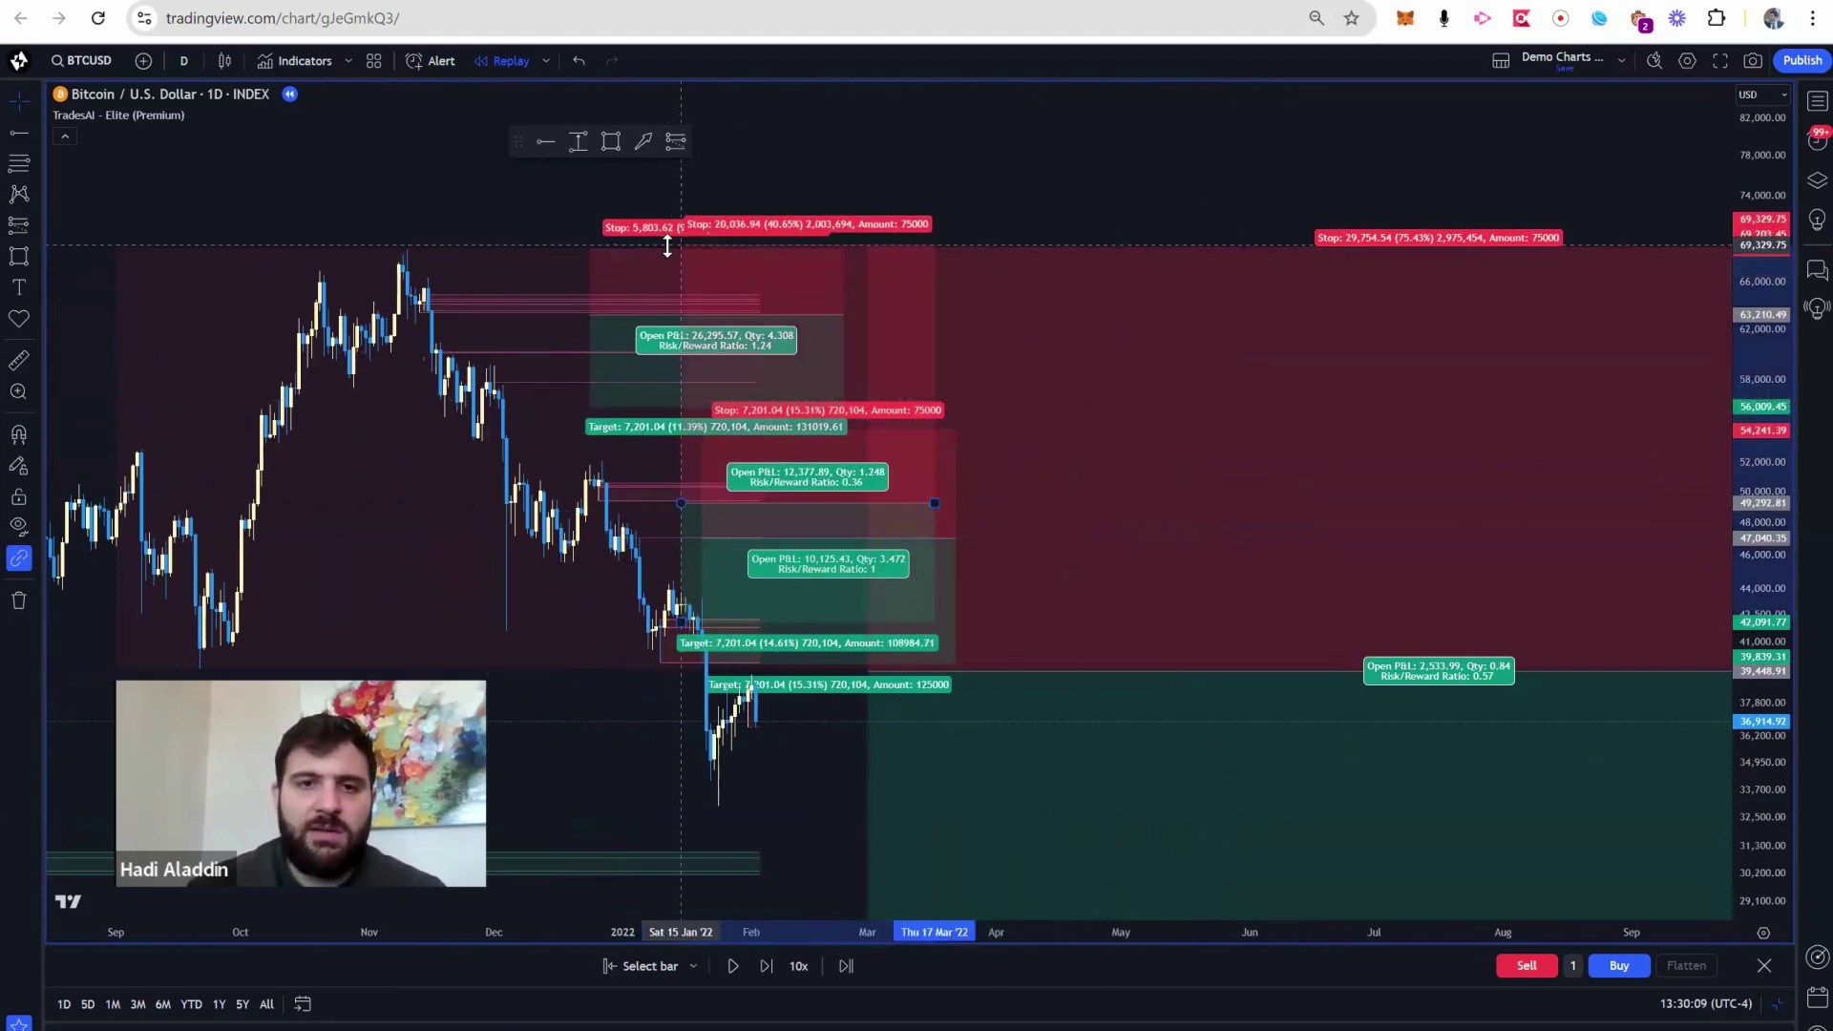
click(702, 430)
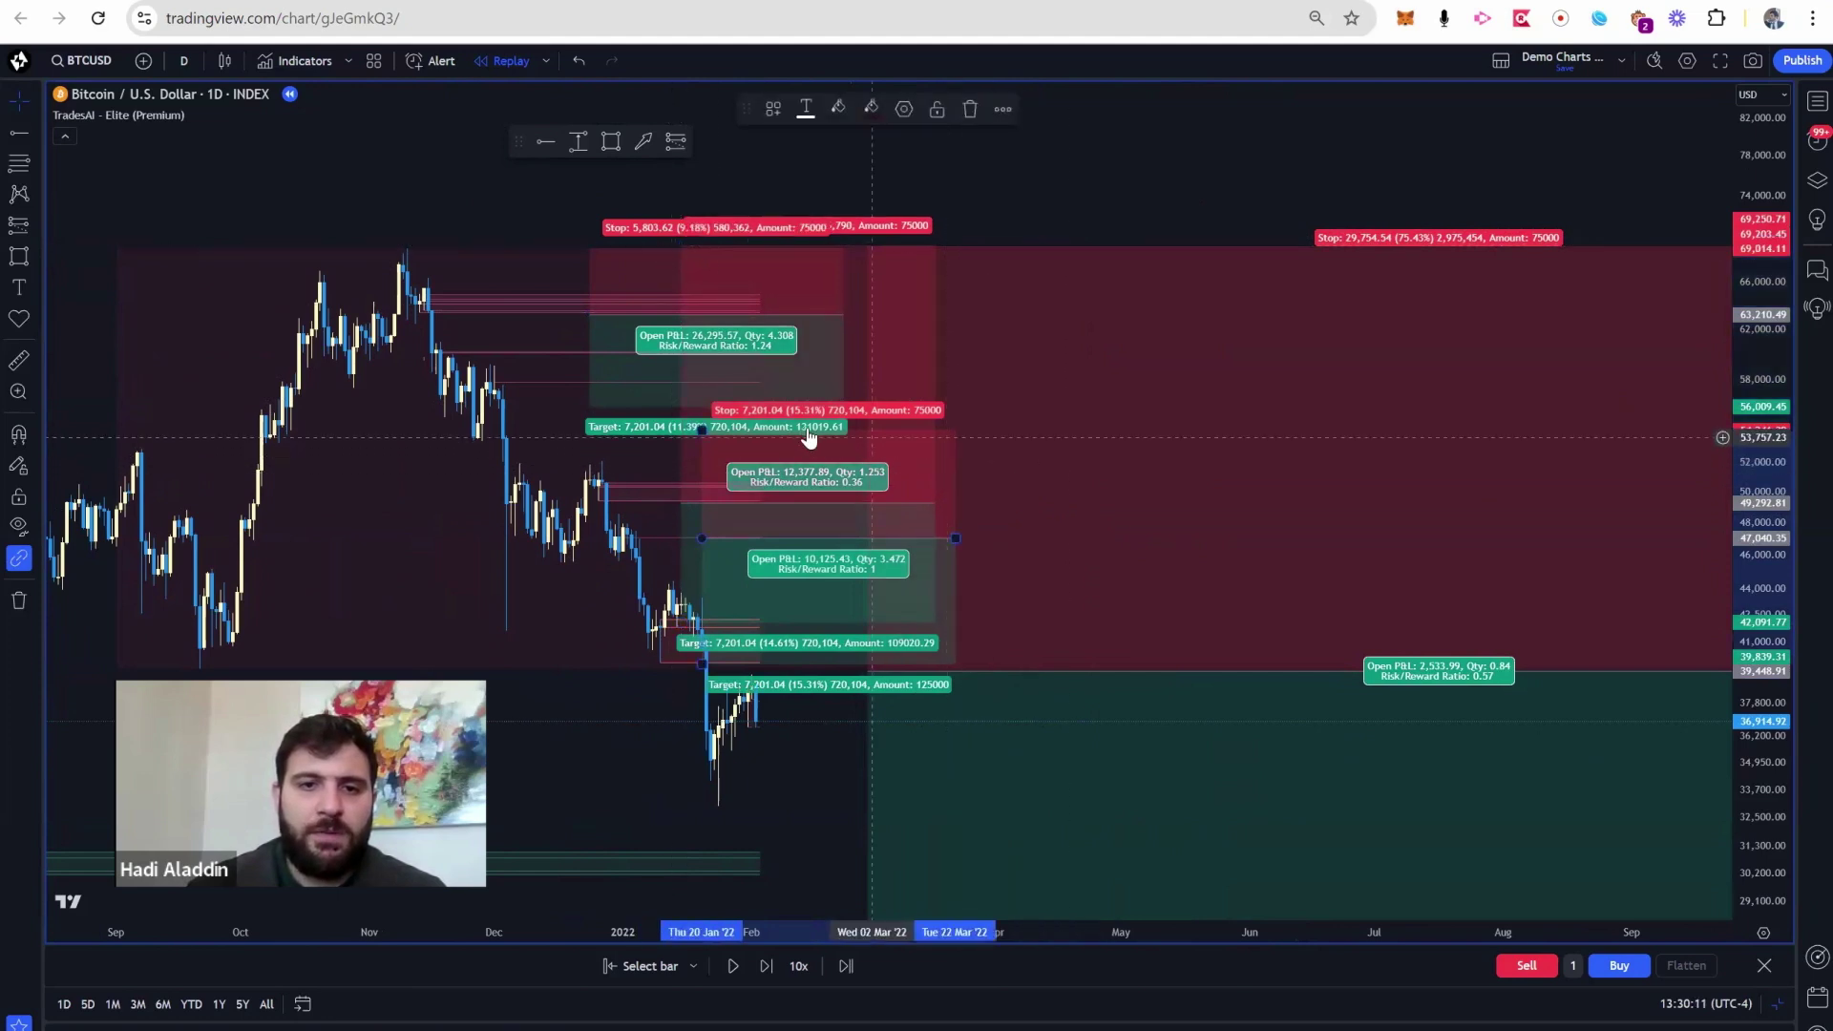
drag(702, 429, 703, 243)
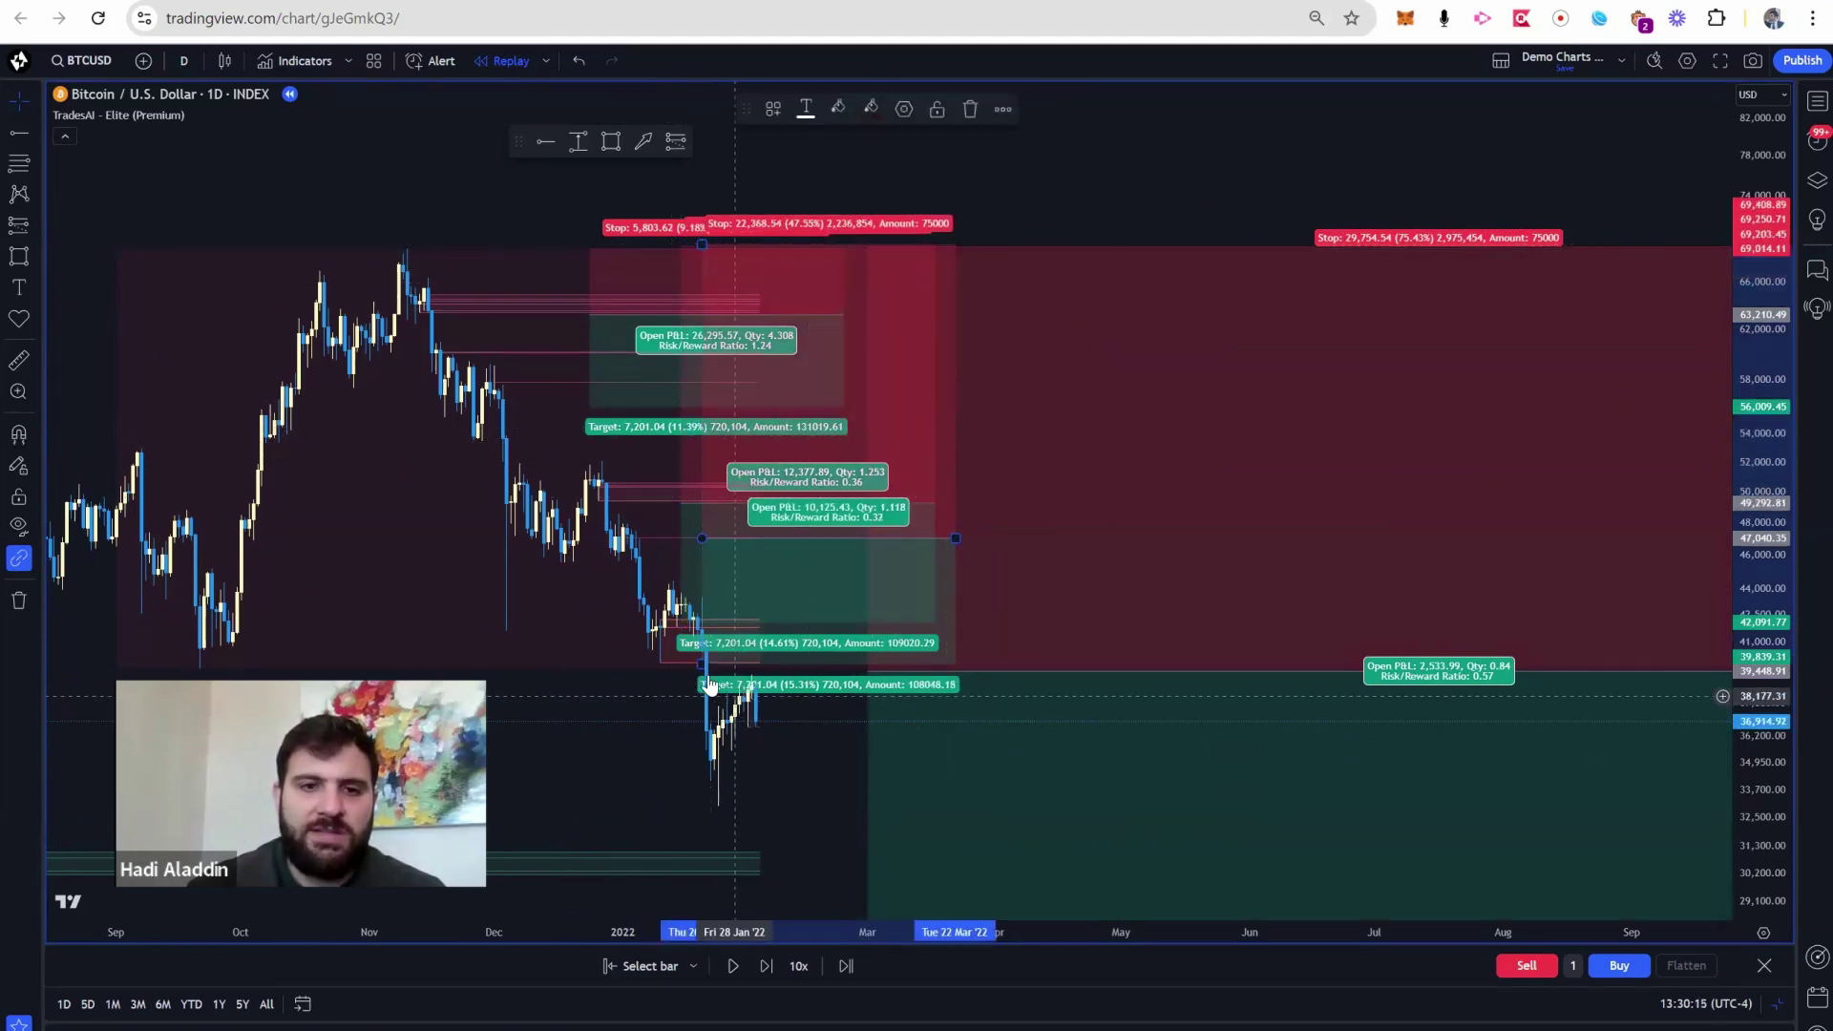
- Lower the target of the short position entered near 47,040 to about 22,509 at the green ray
drag(702, 662, 706, 894)
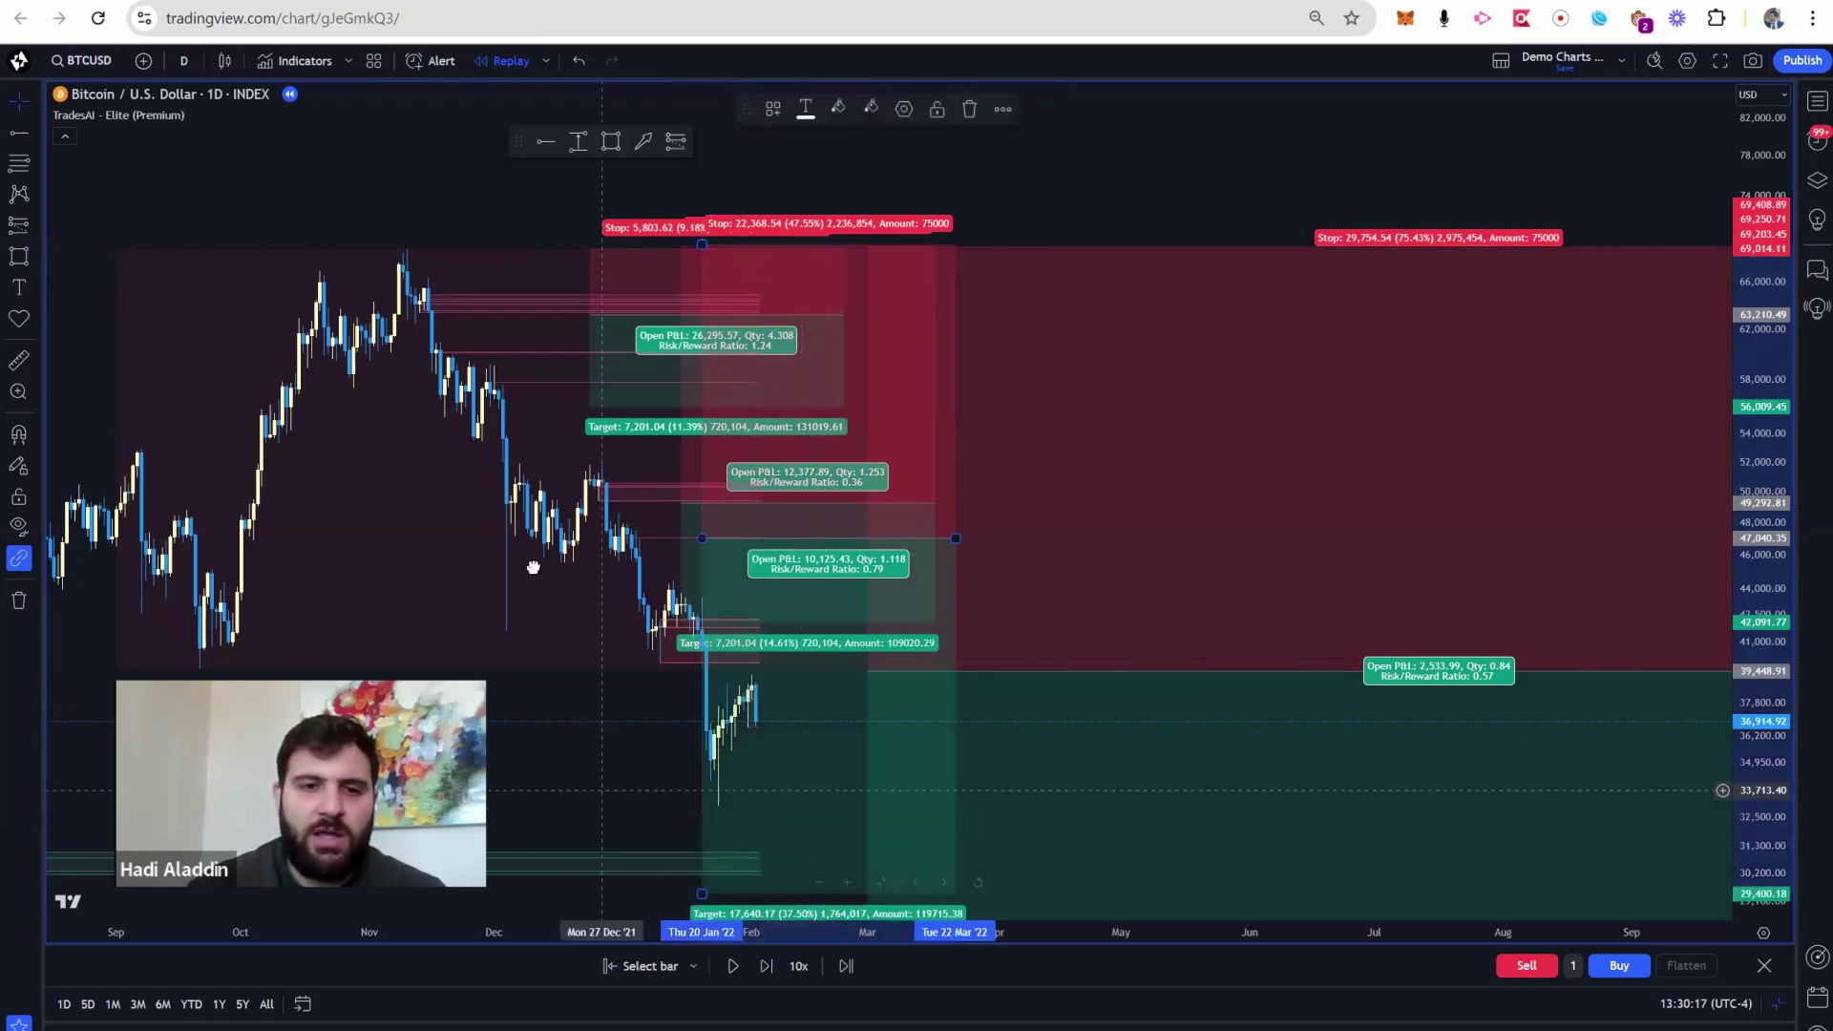
drag(688, 799, 620, 632)
drag(1752, 286, 1752, 605)
drag(612, 705, 614, 732)
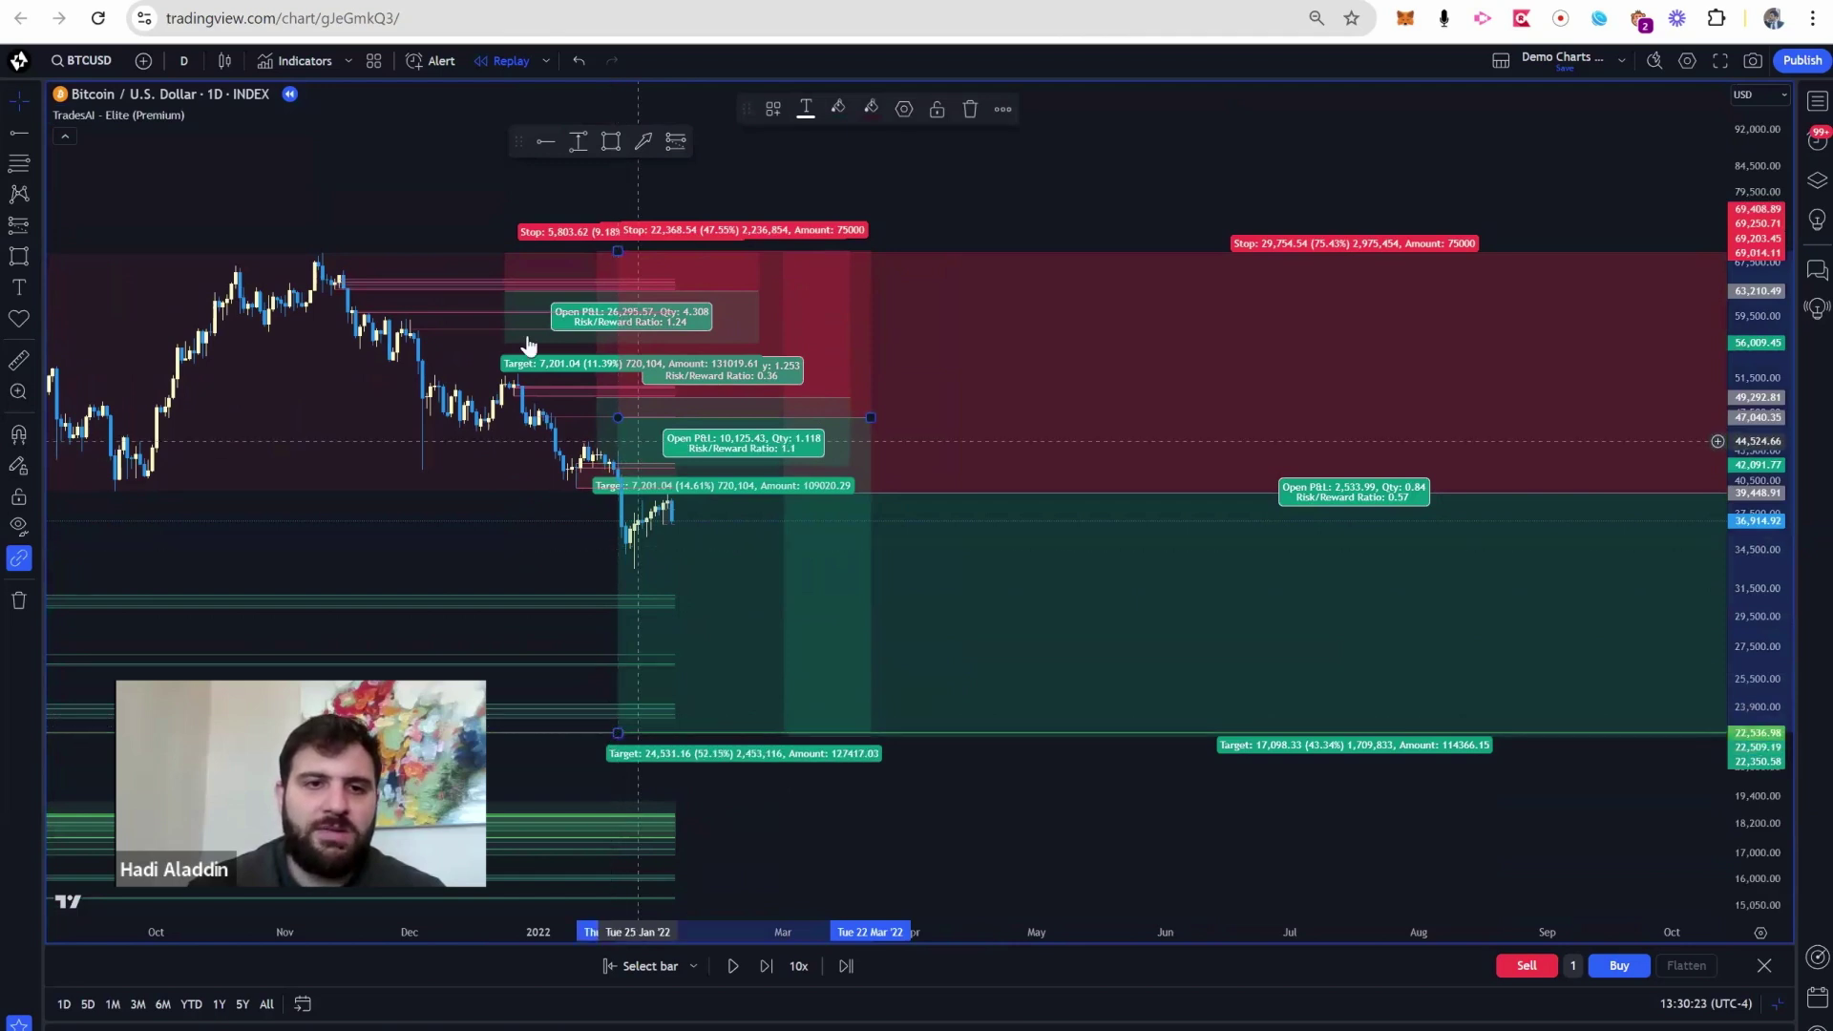
- Lower the targets of the short positions entered near 63,210 and 49,293 to about 22,239 and 22,555 at the green ray
drag(503, 354, 544, 738)
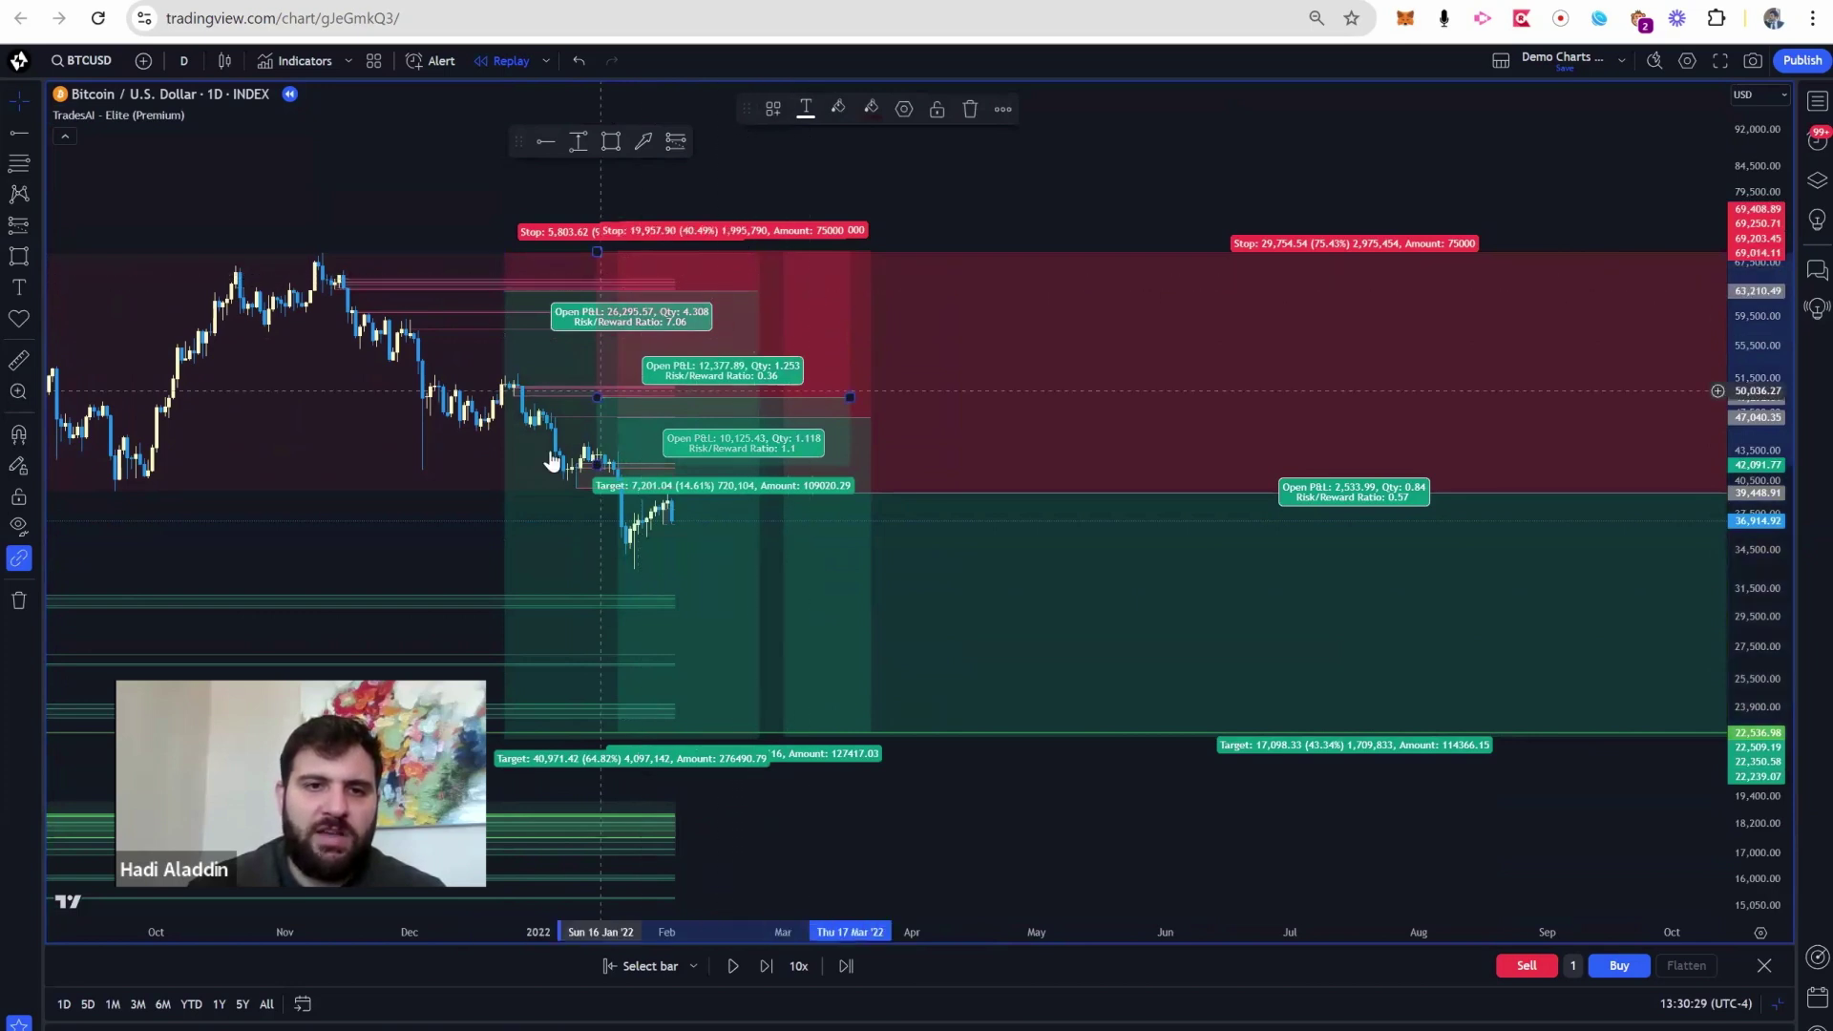
drag(619, 721, 611, 732)
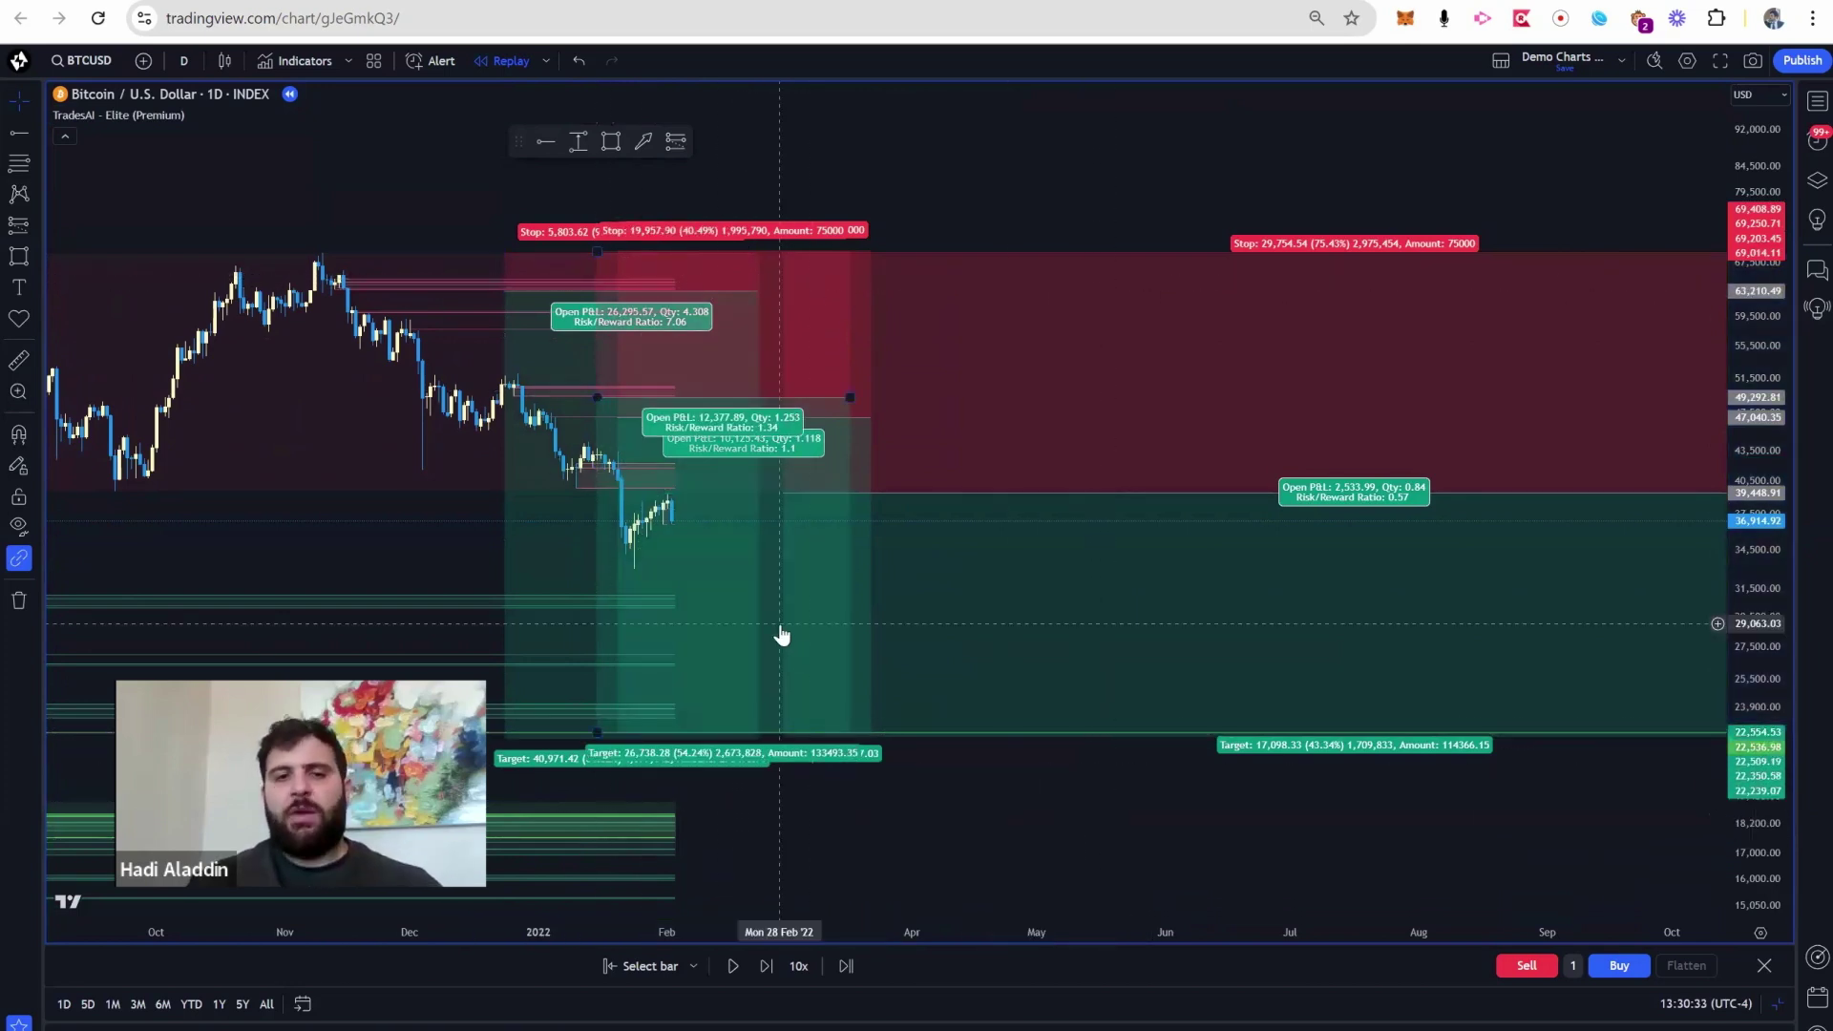
- Move the short entered near 49,293 aside to late March 2022 and shift those near 63,210 and 47,040 to start on 2 February 2022
drag(777, 634, 867, 627)
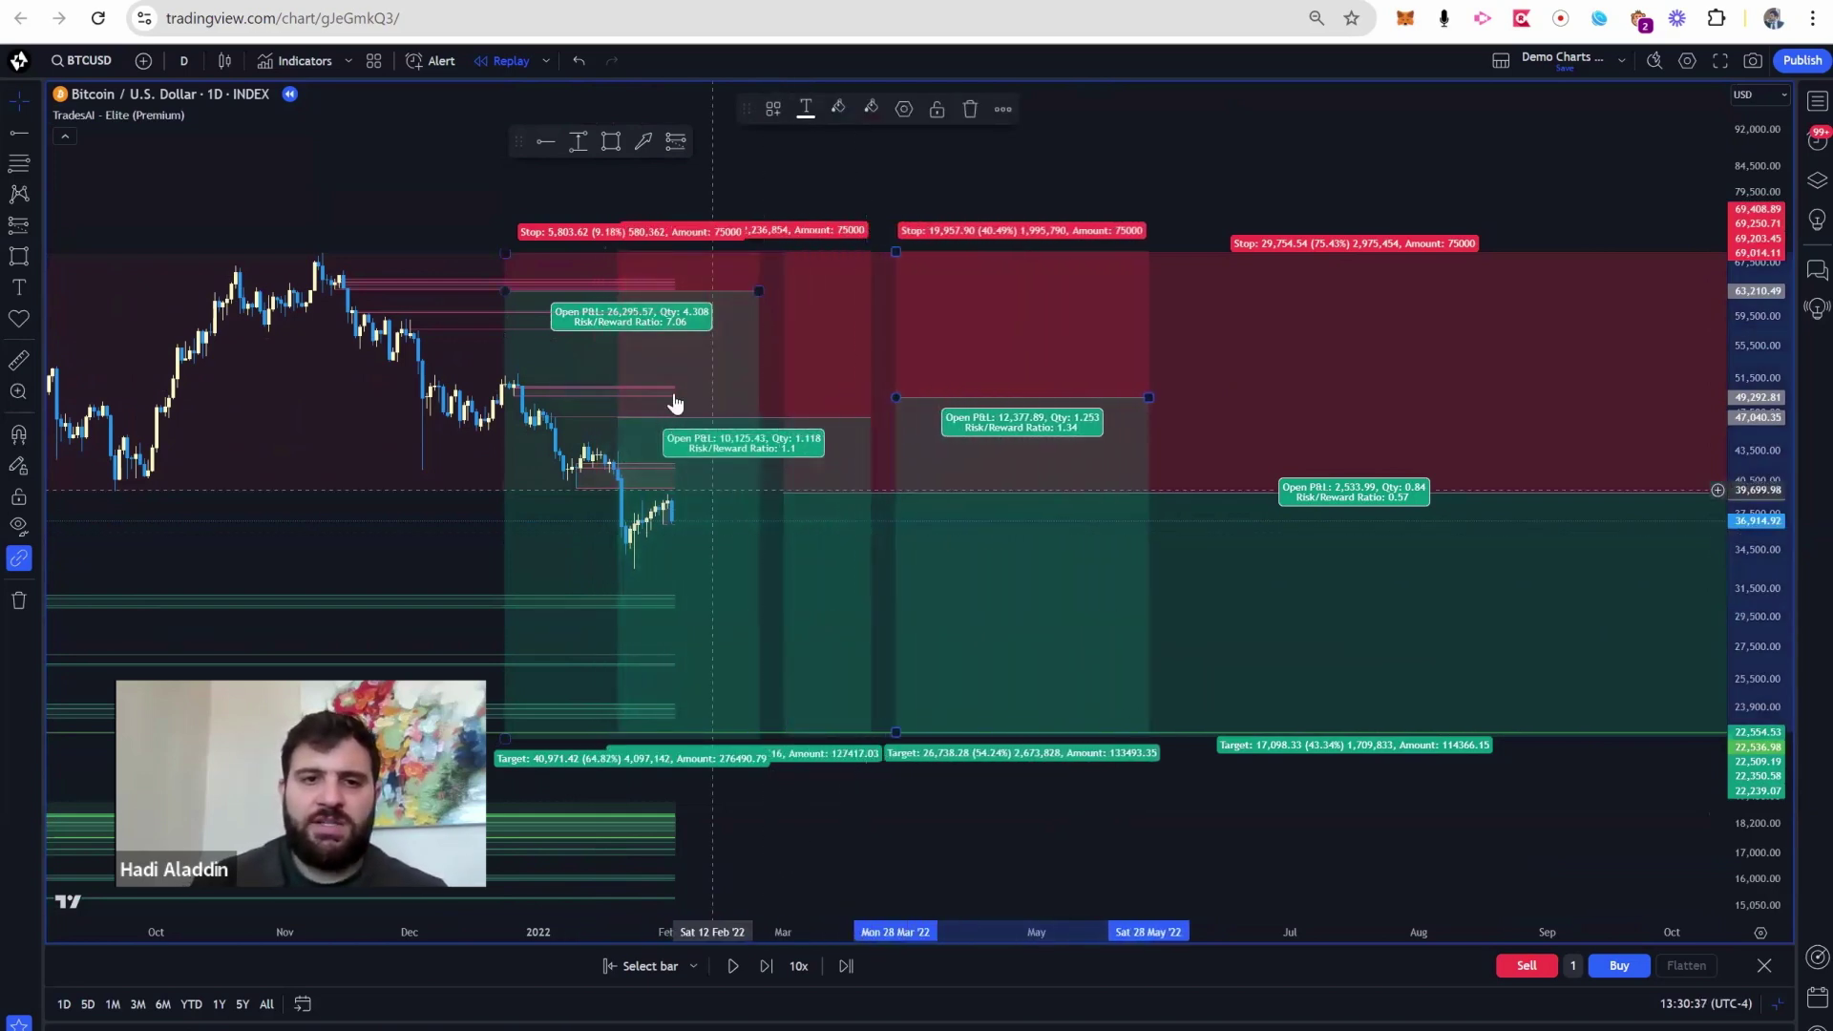
drag(589, 404, 905, 484)
key(Right)
key(Right)
key(Right)
key(Right)
key(Right)
key(Right)
key(Right)
key(Right)
key(Right)
key(Right)
key(Right)
key(Right)
key(Right)
key(Right)
key(Right)
key(Right)
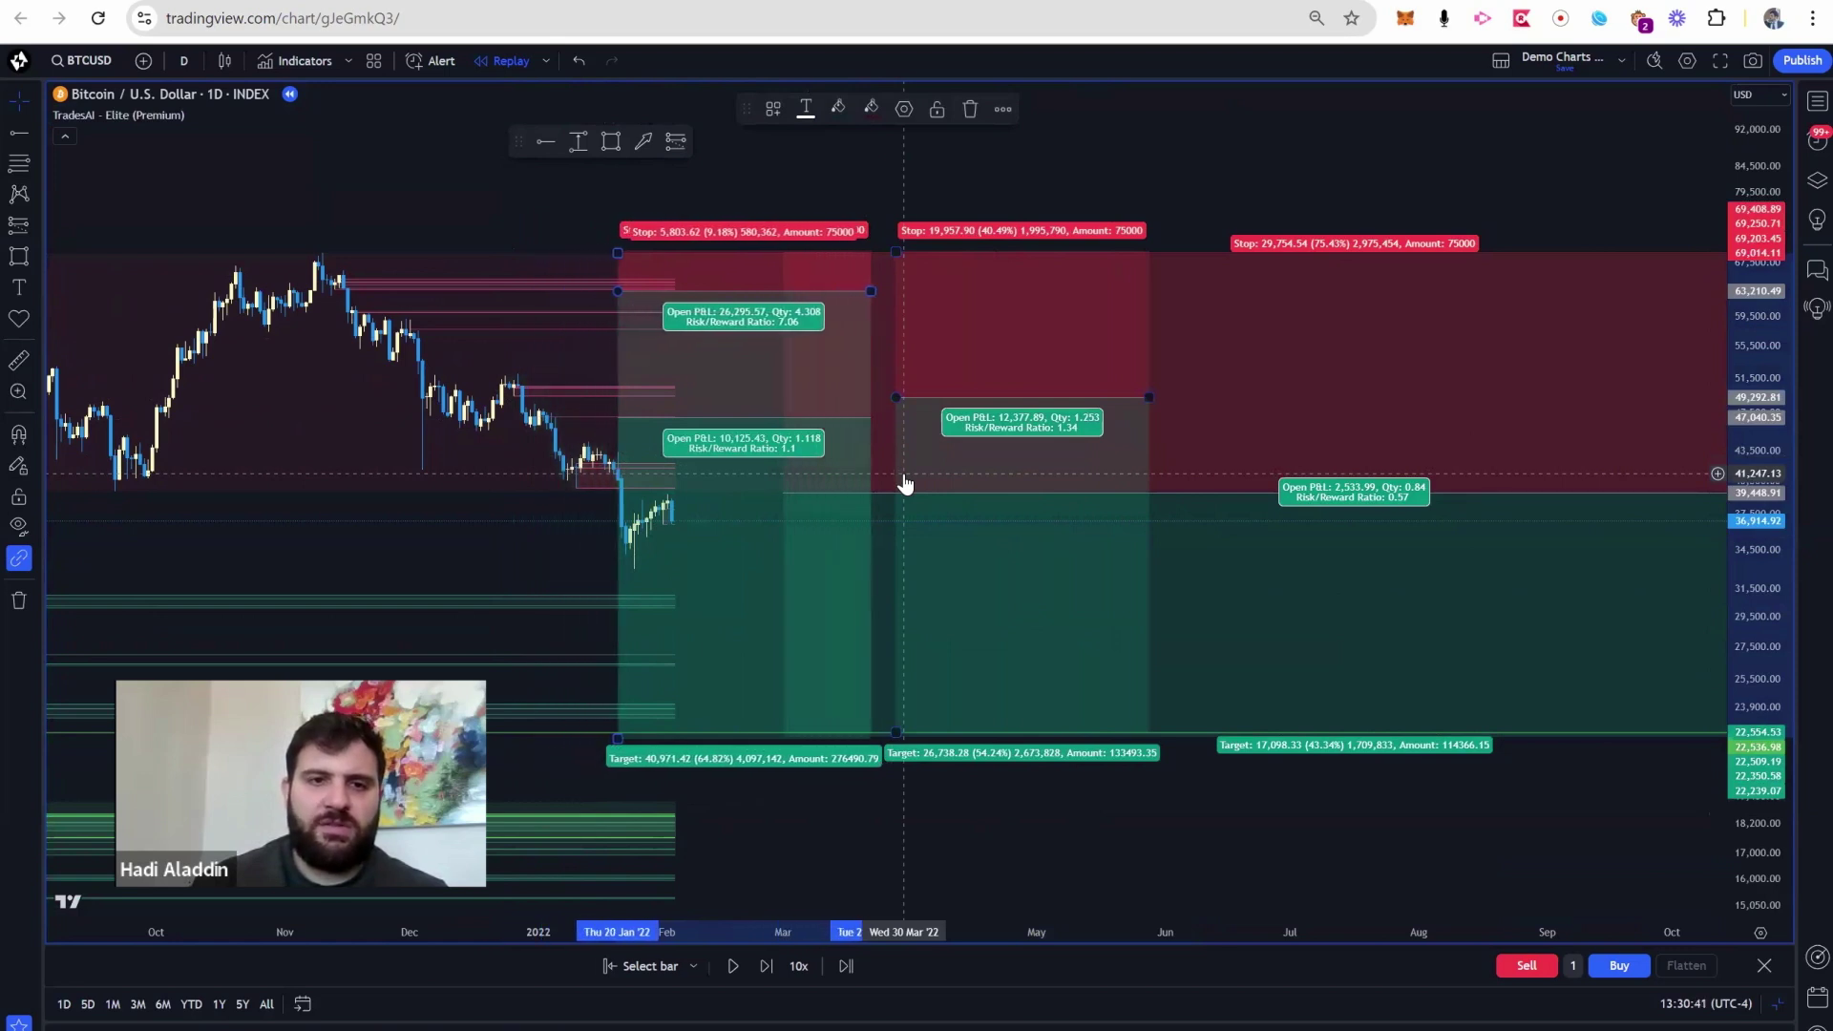
drag(629, 386, 898, 499)
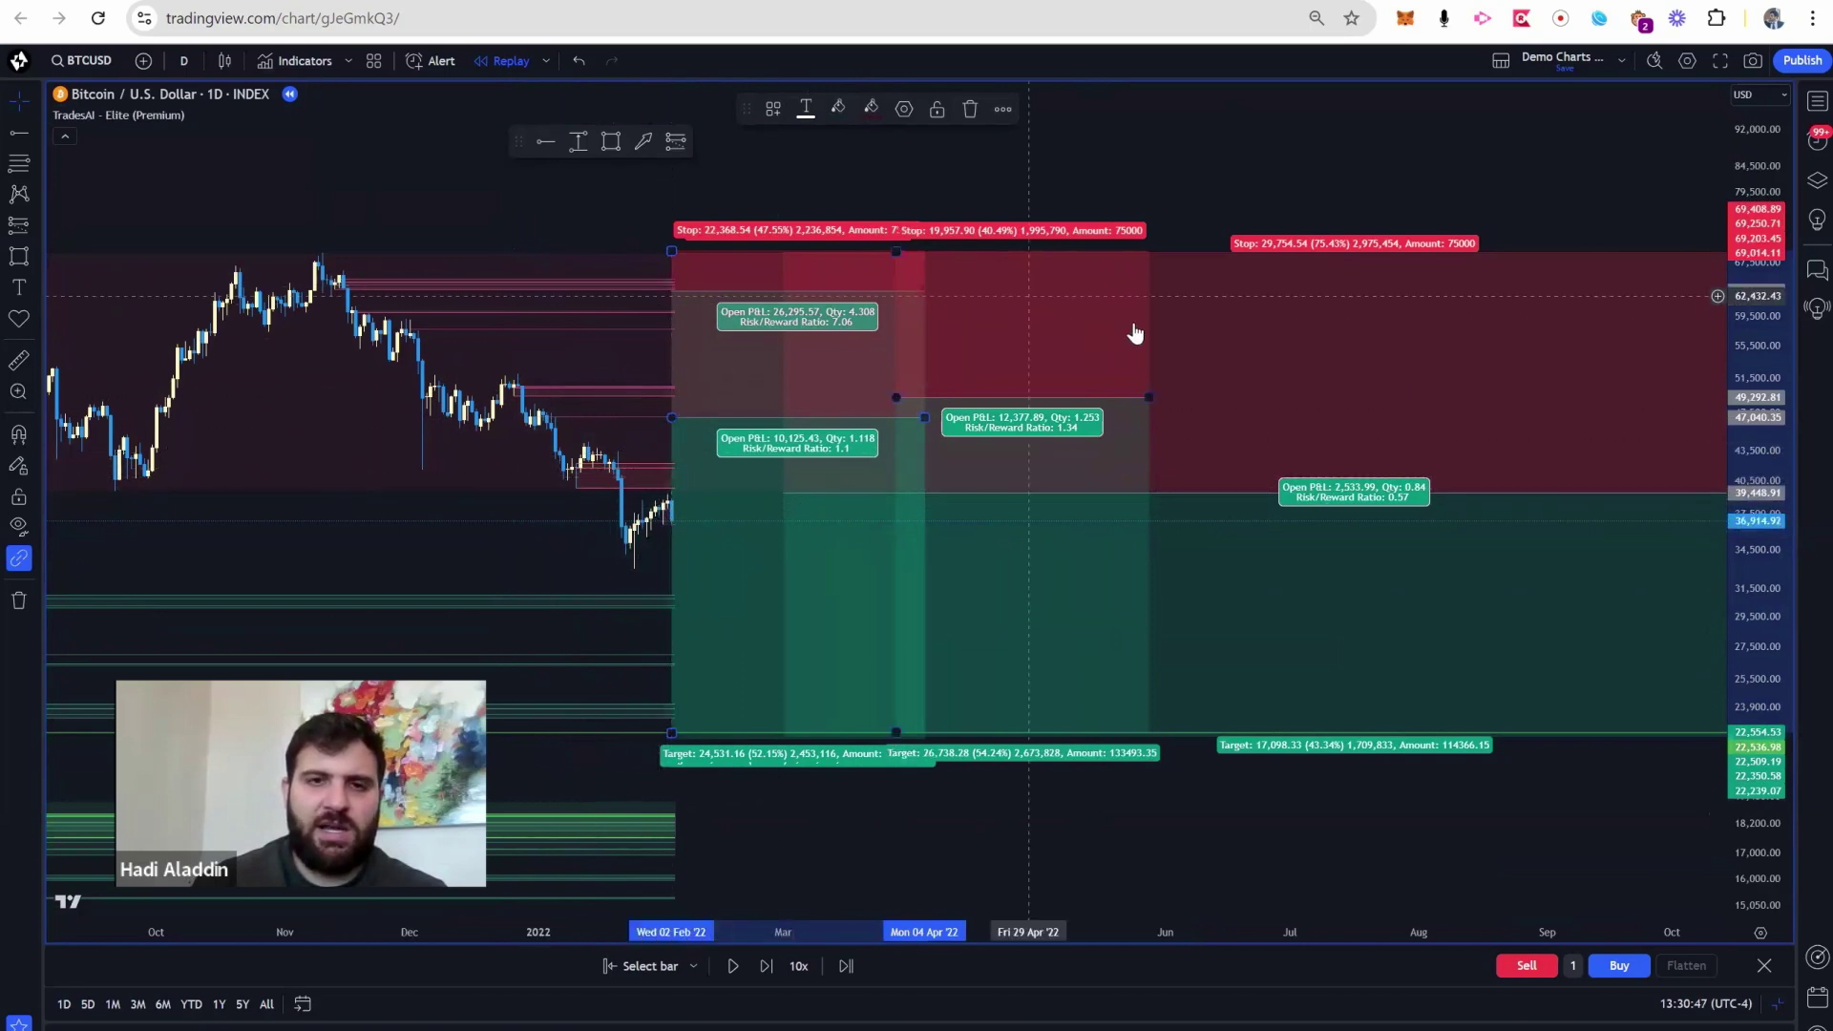
- Shift the short position entered near 49,293 back to start on 2 February 2022, aligned with the other two refined entries
drag(1074, 336, 1107, 336)
key(Left)
key(Left)
key(Left)
key(Left)
key(Left)
key(Left)
key(Left)
key(Left)
key(Left)
key(Left)
key(Left)
key(Left)
key(Left)
key(Left)
key(Left)
key(Left)
key(Left)
key(Left)
key(Left)
key(Left)
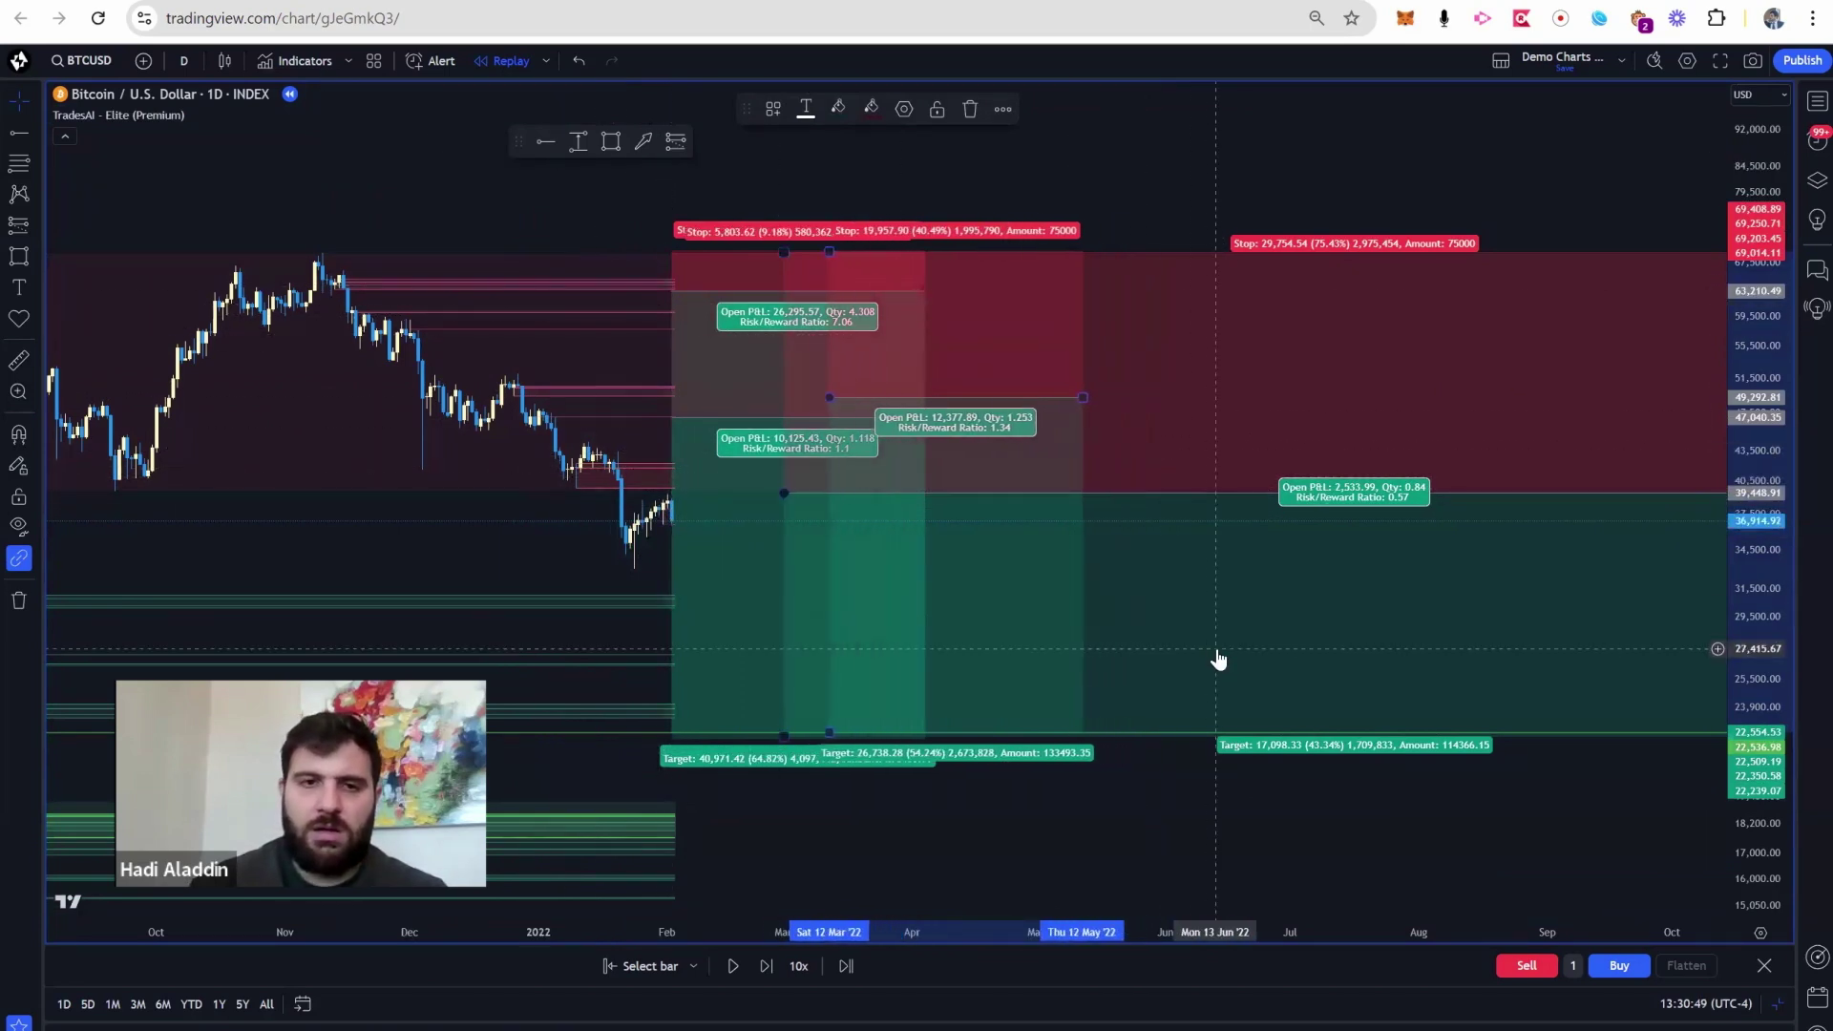
key(Left)
key(Left)
key(Left)
key(Left)
- Shift the wide short position entered near 39,449 back to start on 2 February 2022 at the latest replay bar
click(1201, 704)
key(Left)
key(Left)
key(Left)
key(Left)
key(Left)
key(Left)
key(Left)
key(Left)
key(Left)
key(Left)
key(Left)
key(Left)
key(Left)
key(Left)
key(Left)
key(Left)
key(Left)
key(Left)
key(Left)
key(Left)
key(Left)
key(Left)
key(Left)
key(Left)
key(Left)
key(Left)
key(Left)
key(Left)
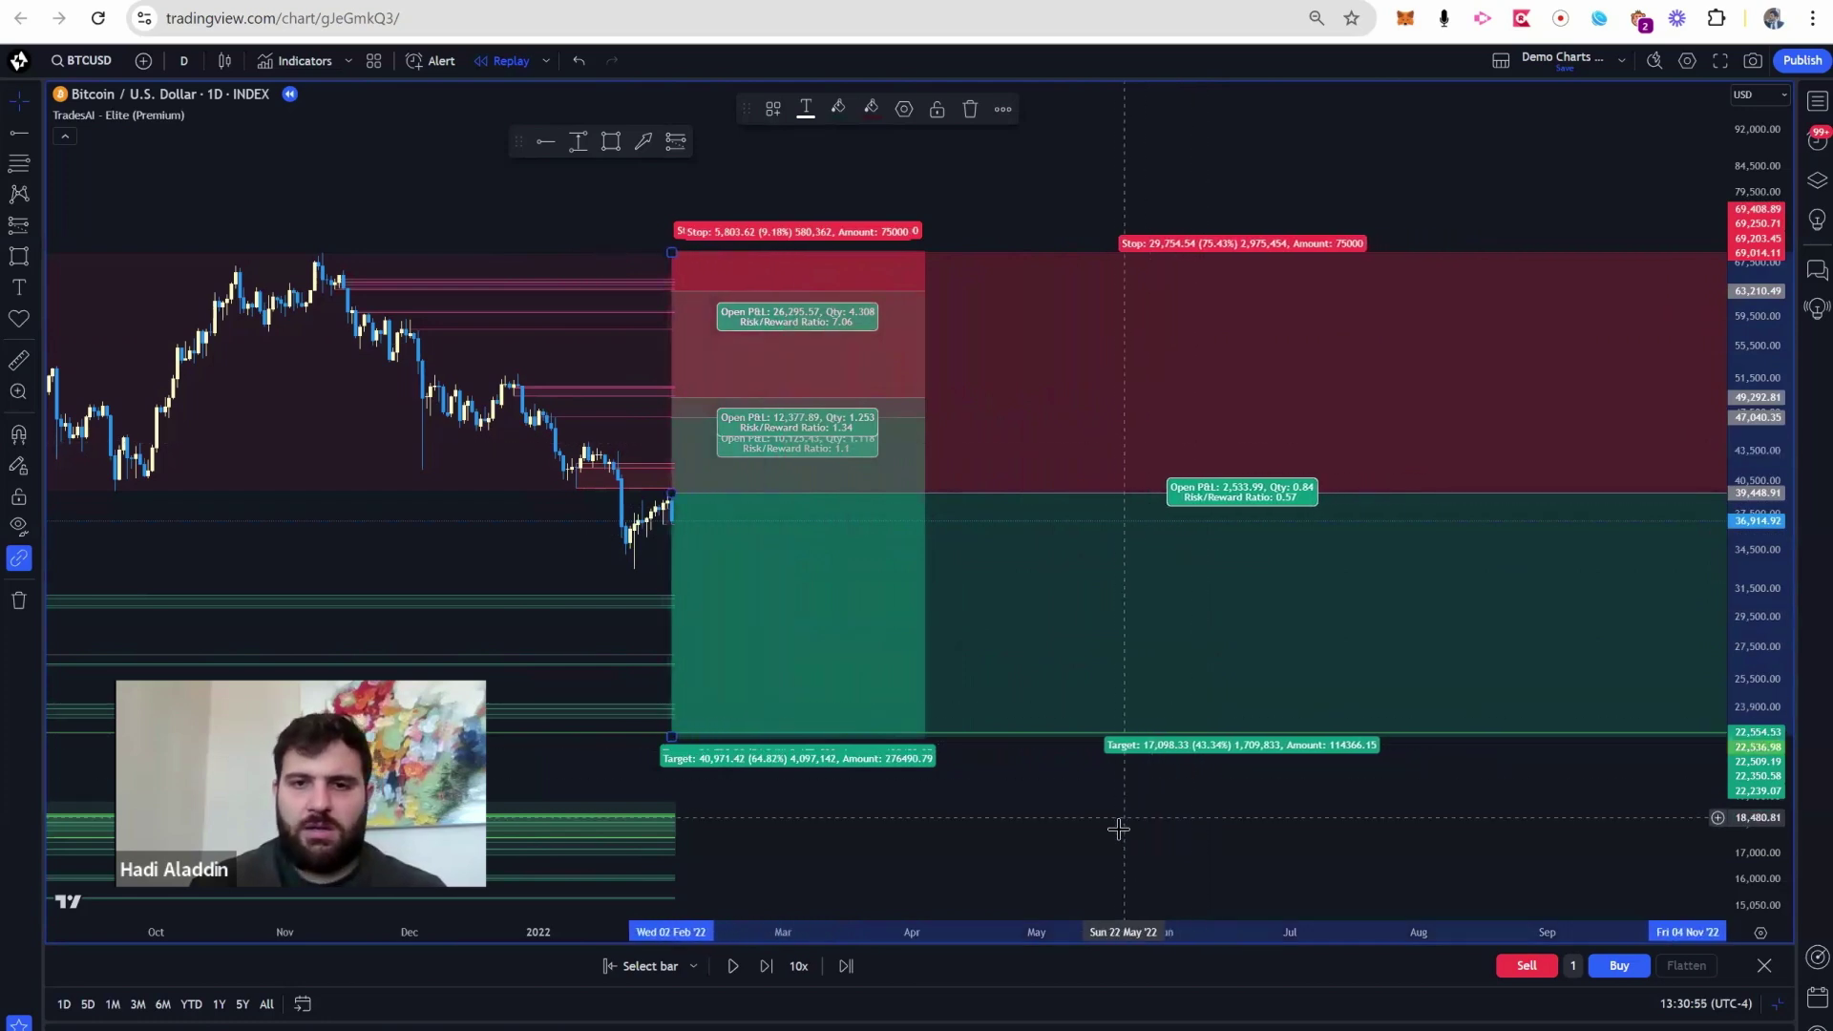
click(1125, 851)
- Switch the chart to the 1-week interval with the red zone and all short positions in view
scroll(1162, 843, down, 3)
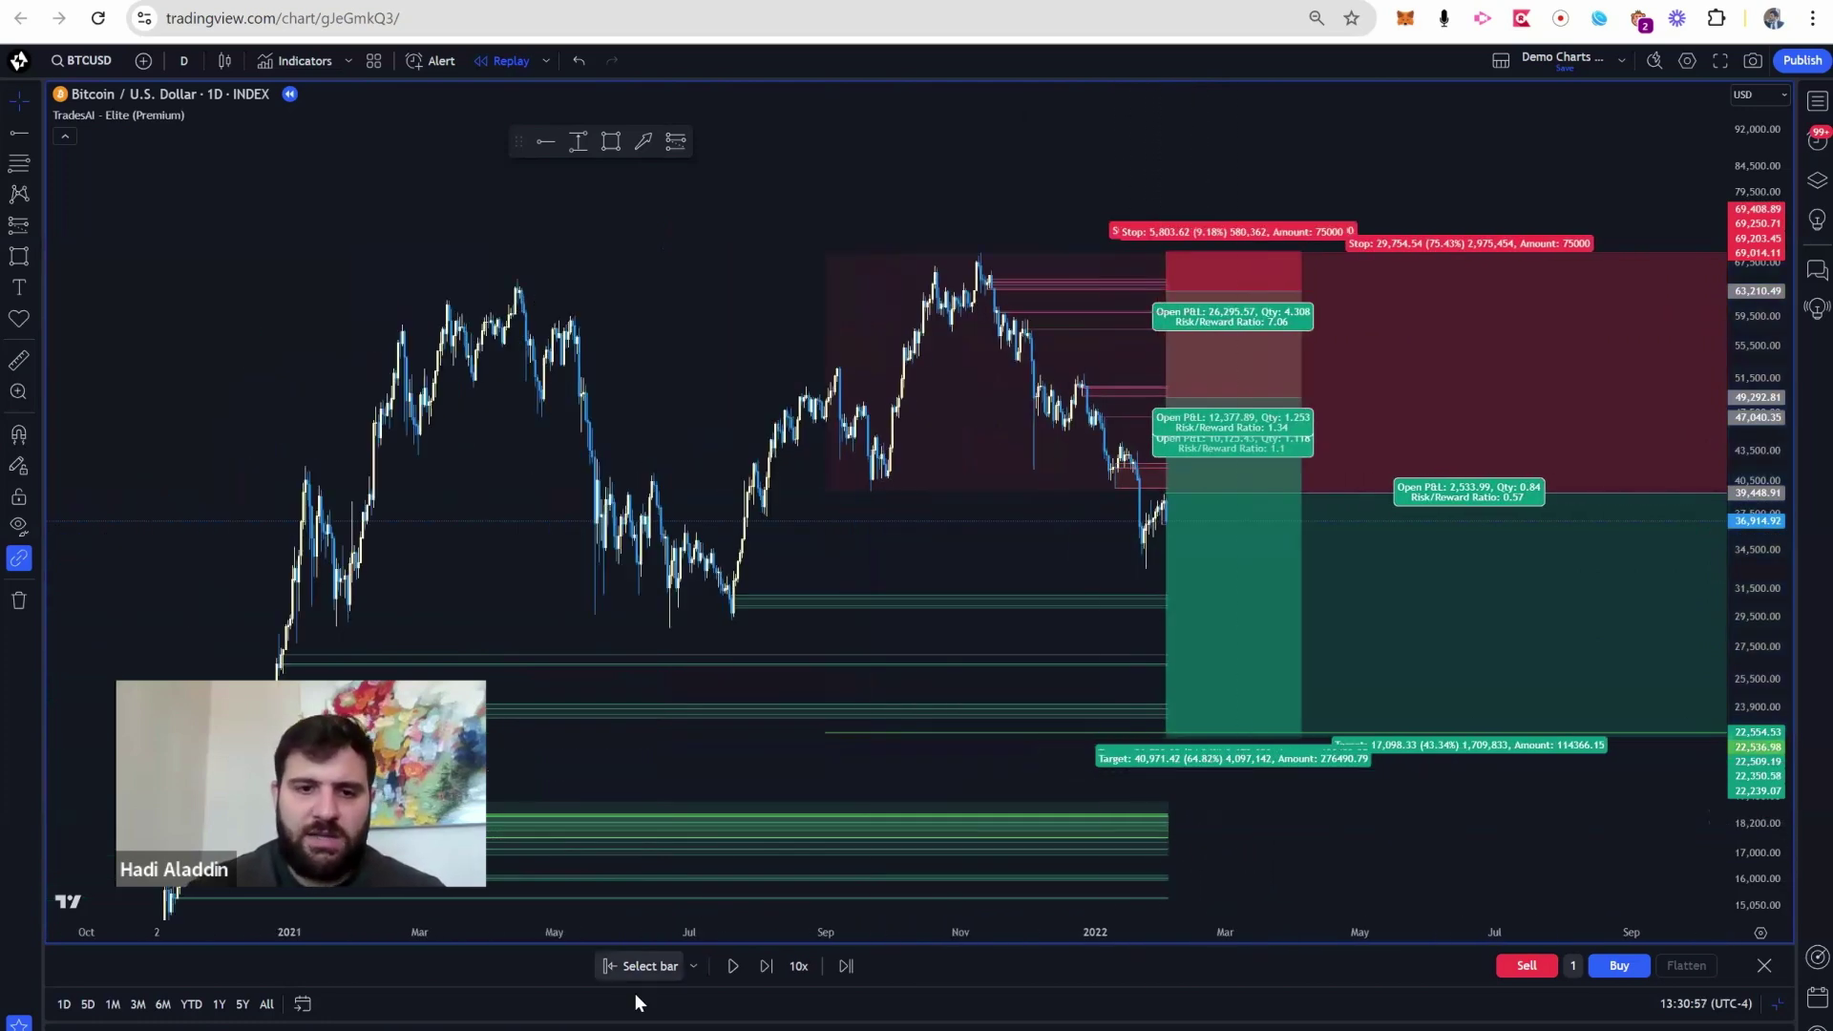
click(182, 60)
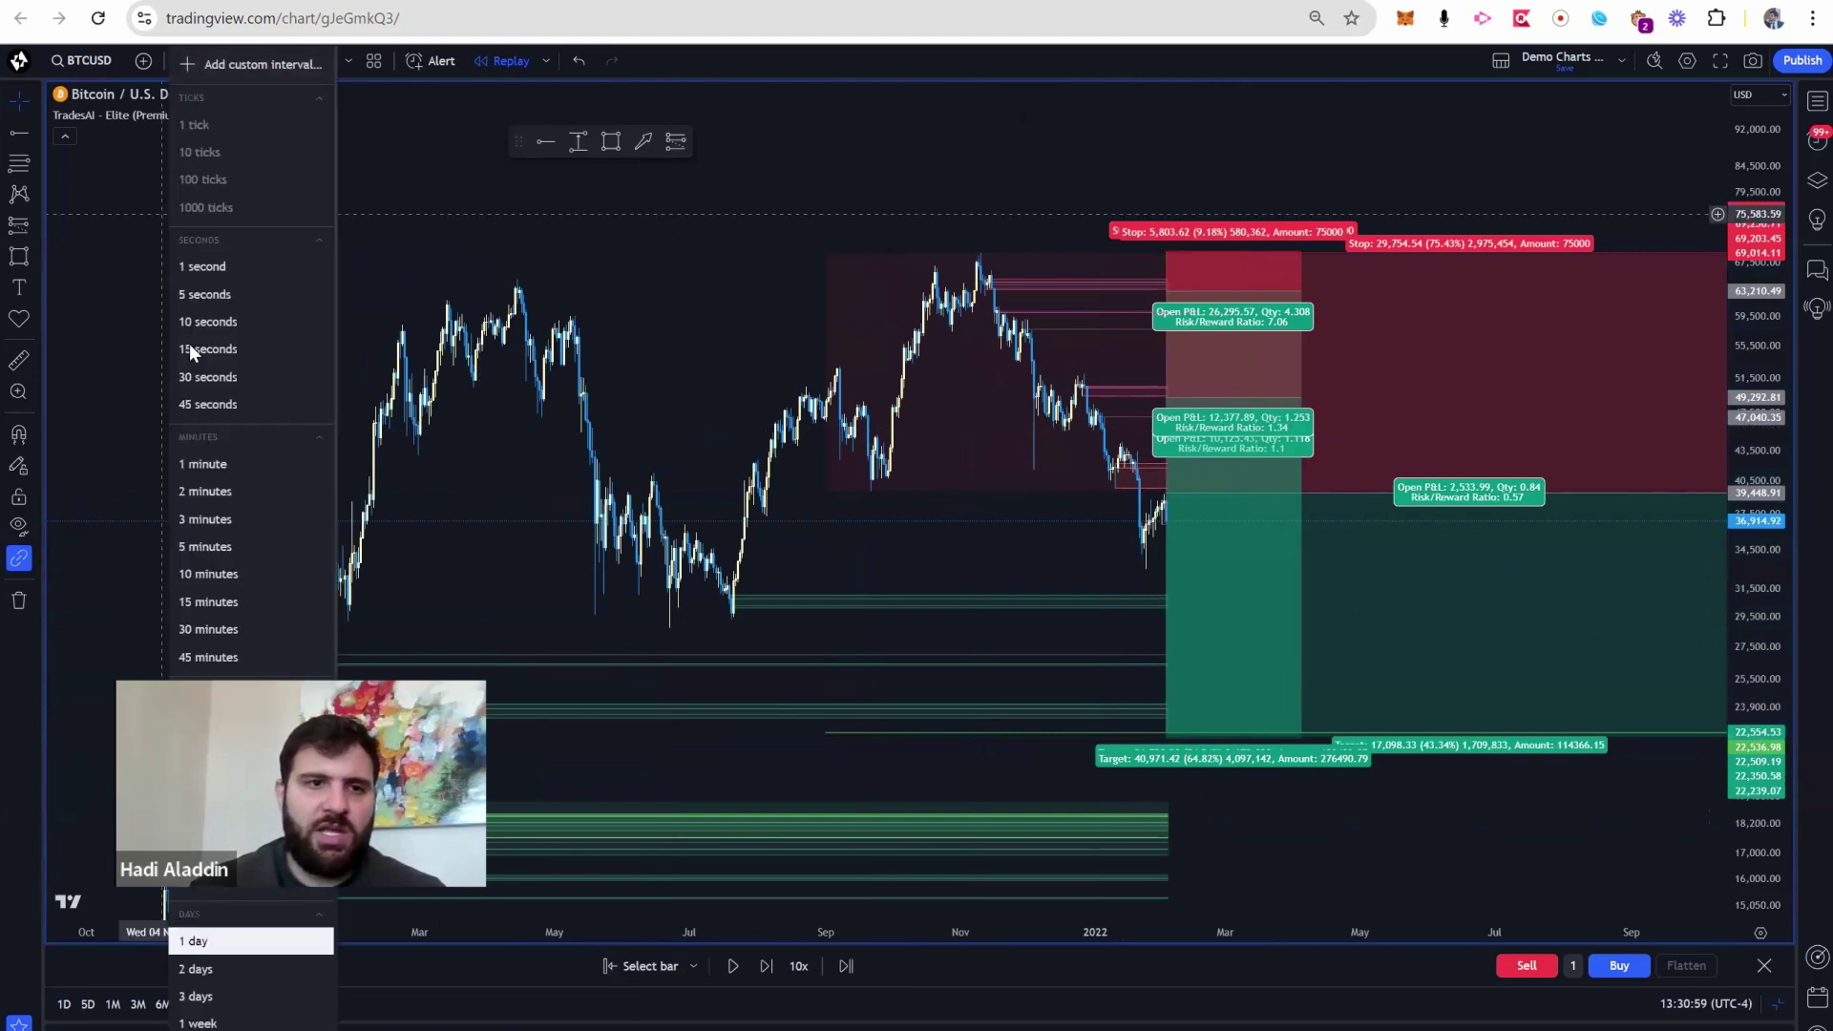
click(200, 1021)
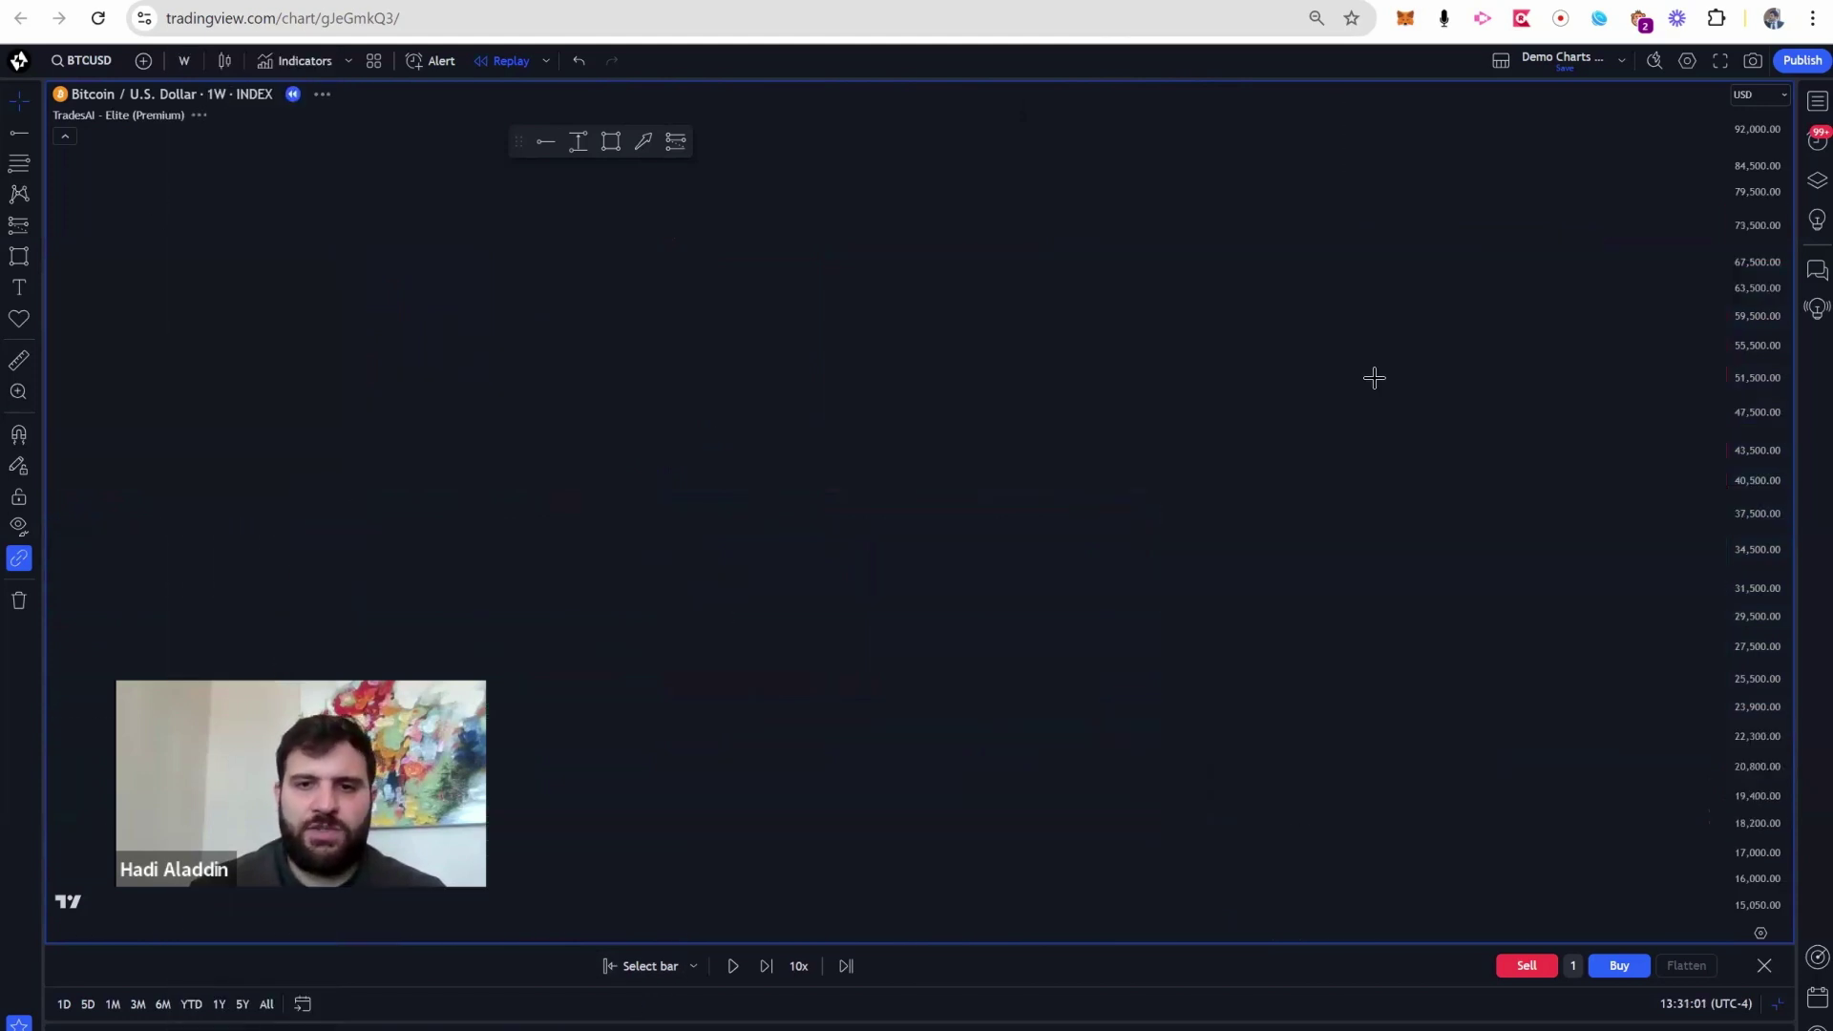
scroll(1406, 359, up, 5)
drag(435, 192, 1583, 219)
scroll(1550, 321, up, 6)
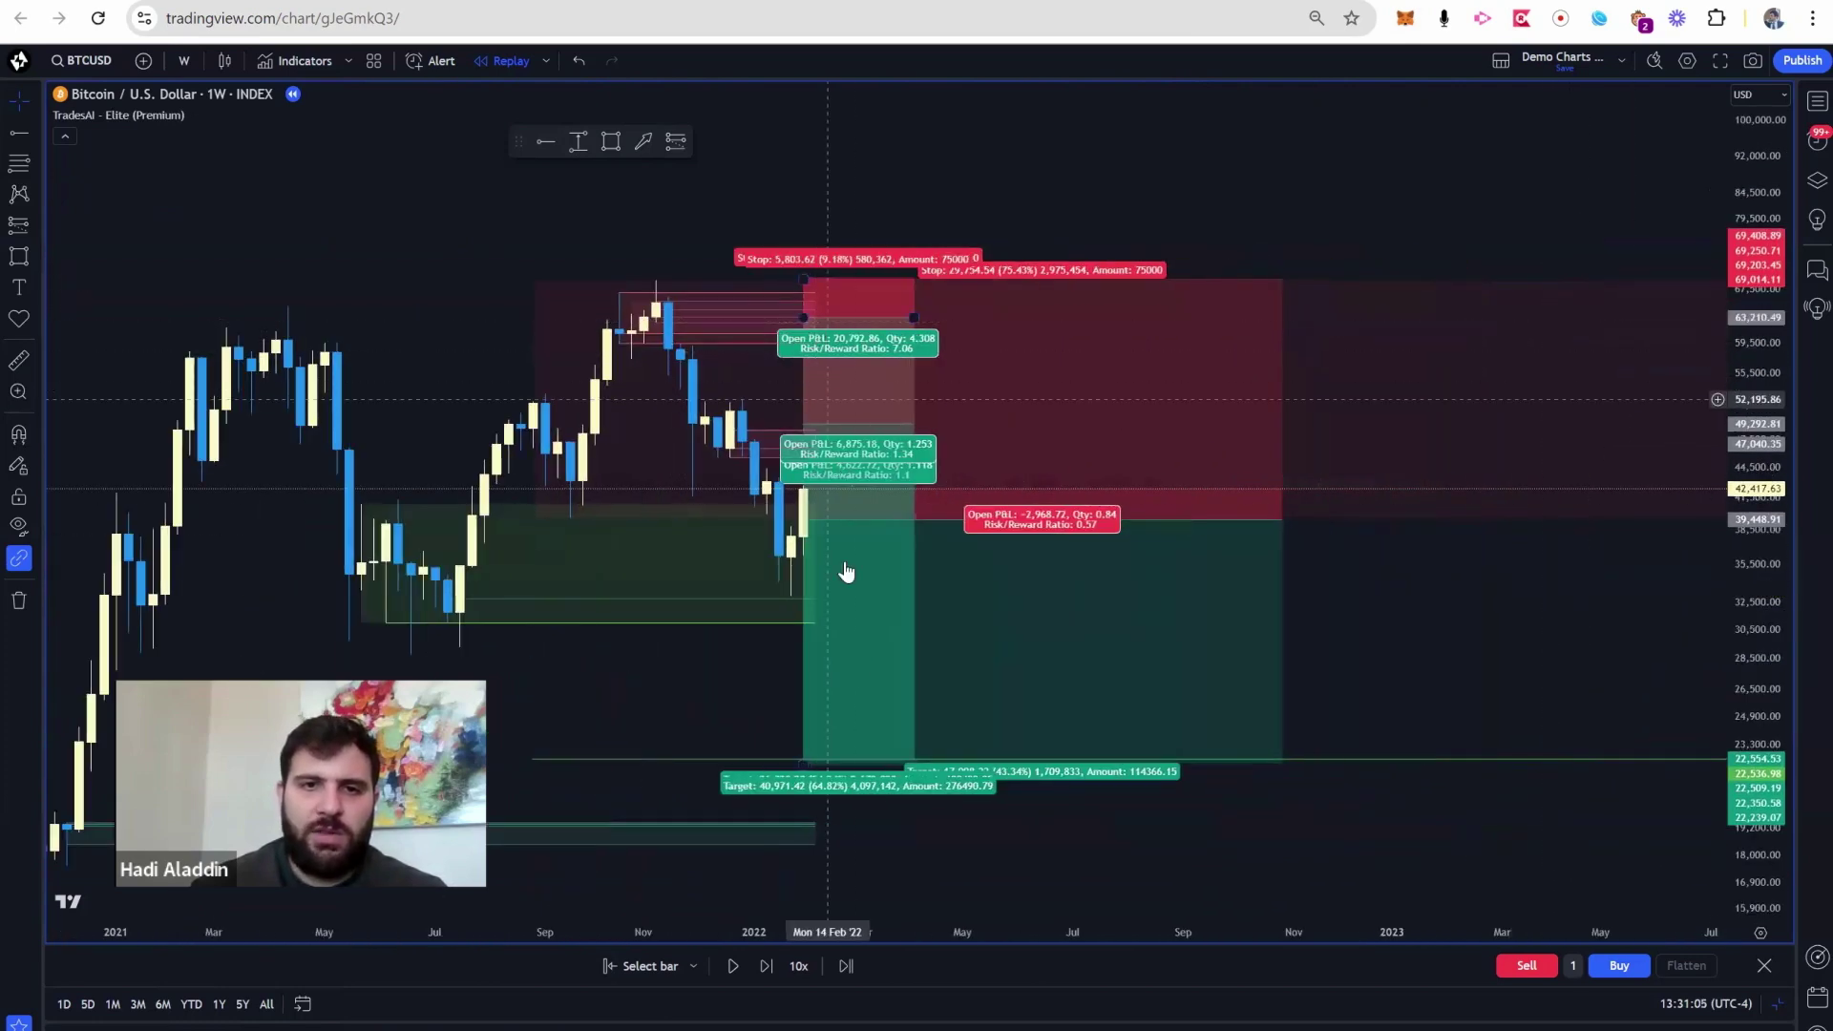
scroll(1084, 380, up, 3)
drag(916, 214, 1320, 196)
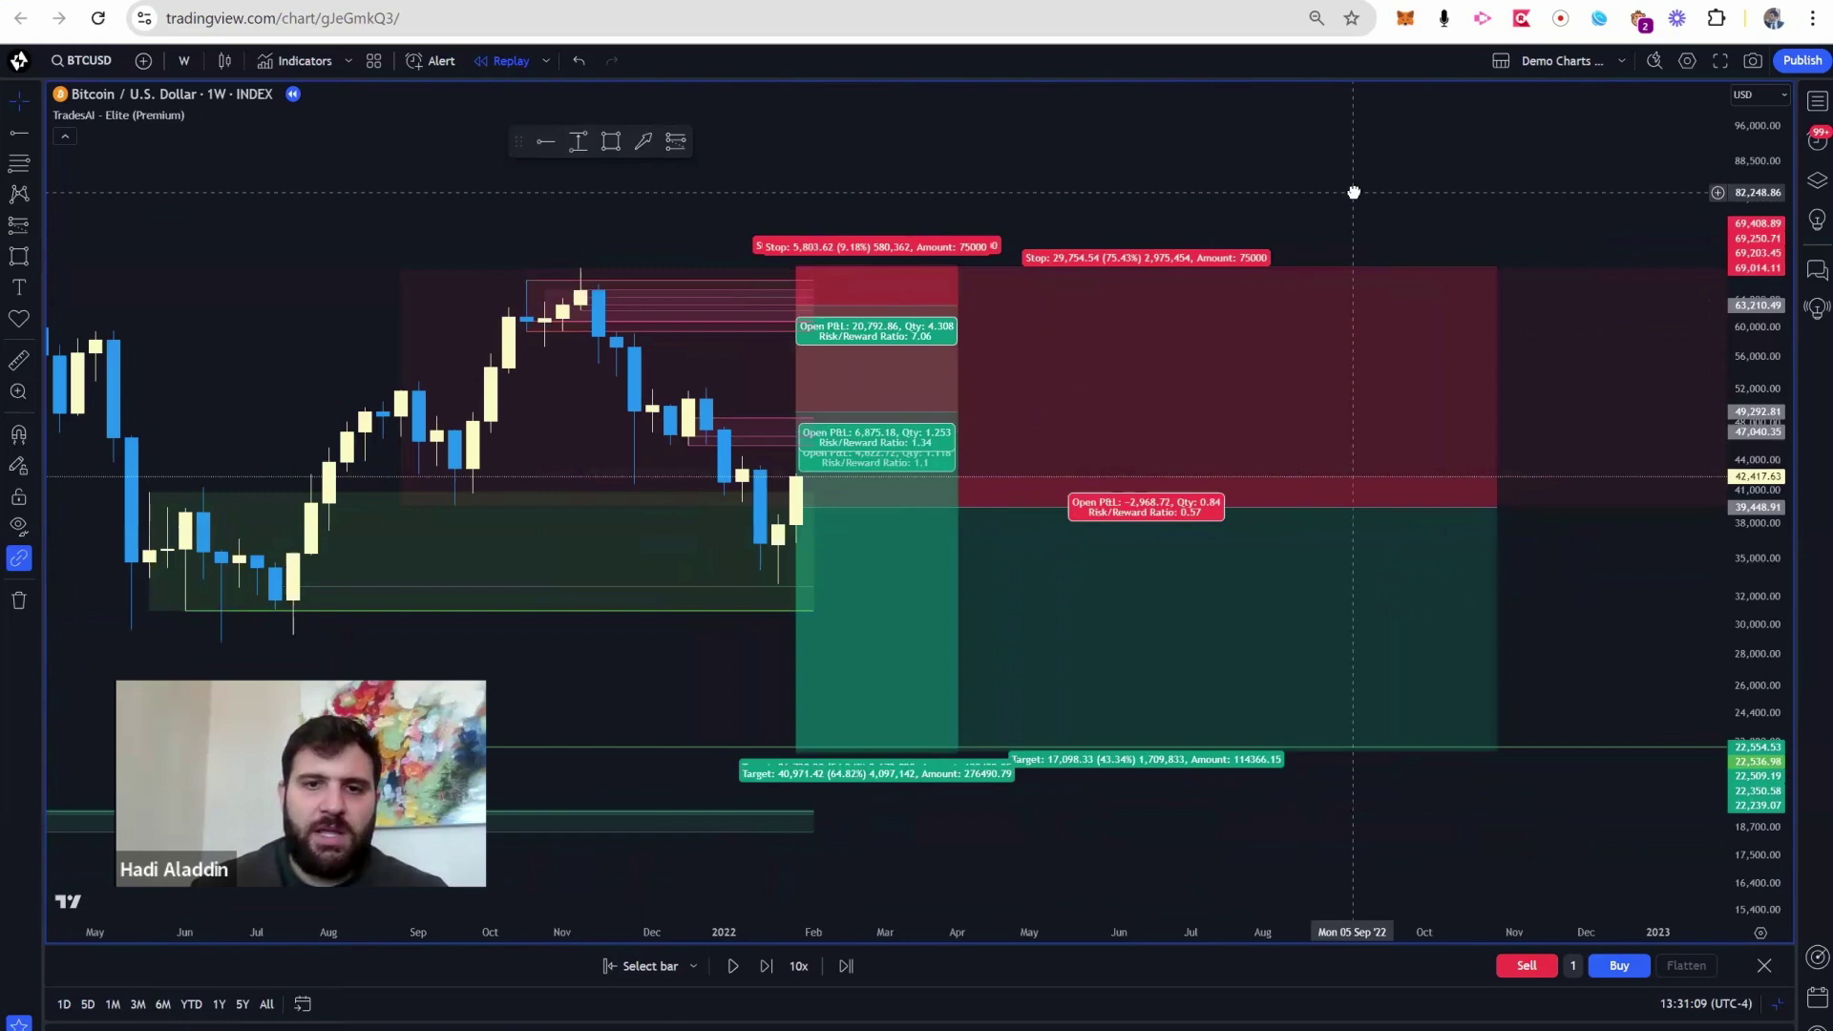
- Run the weekly bar replay until price falls past the green target ray, and pause it around the start of July 2022
click(726, 976)
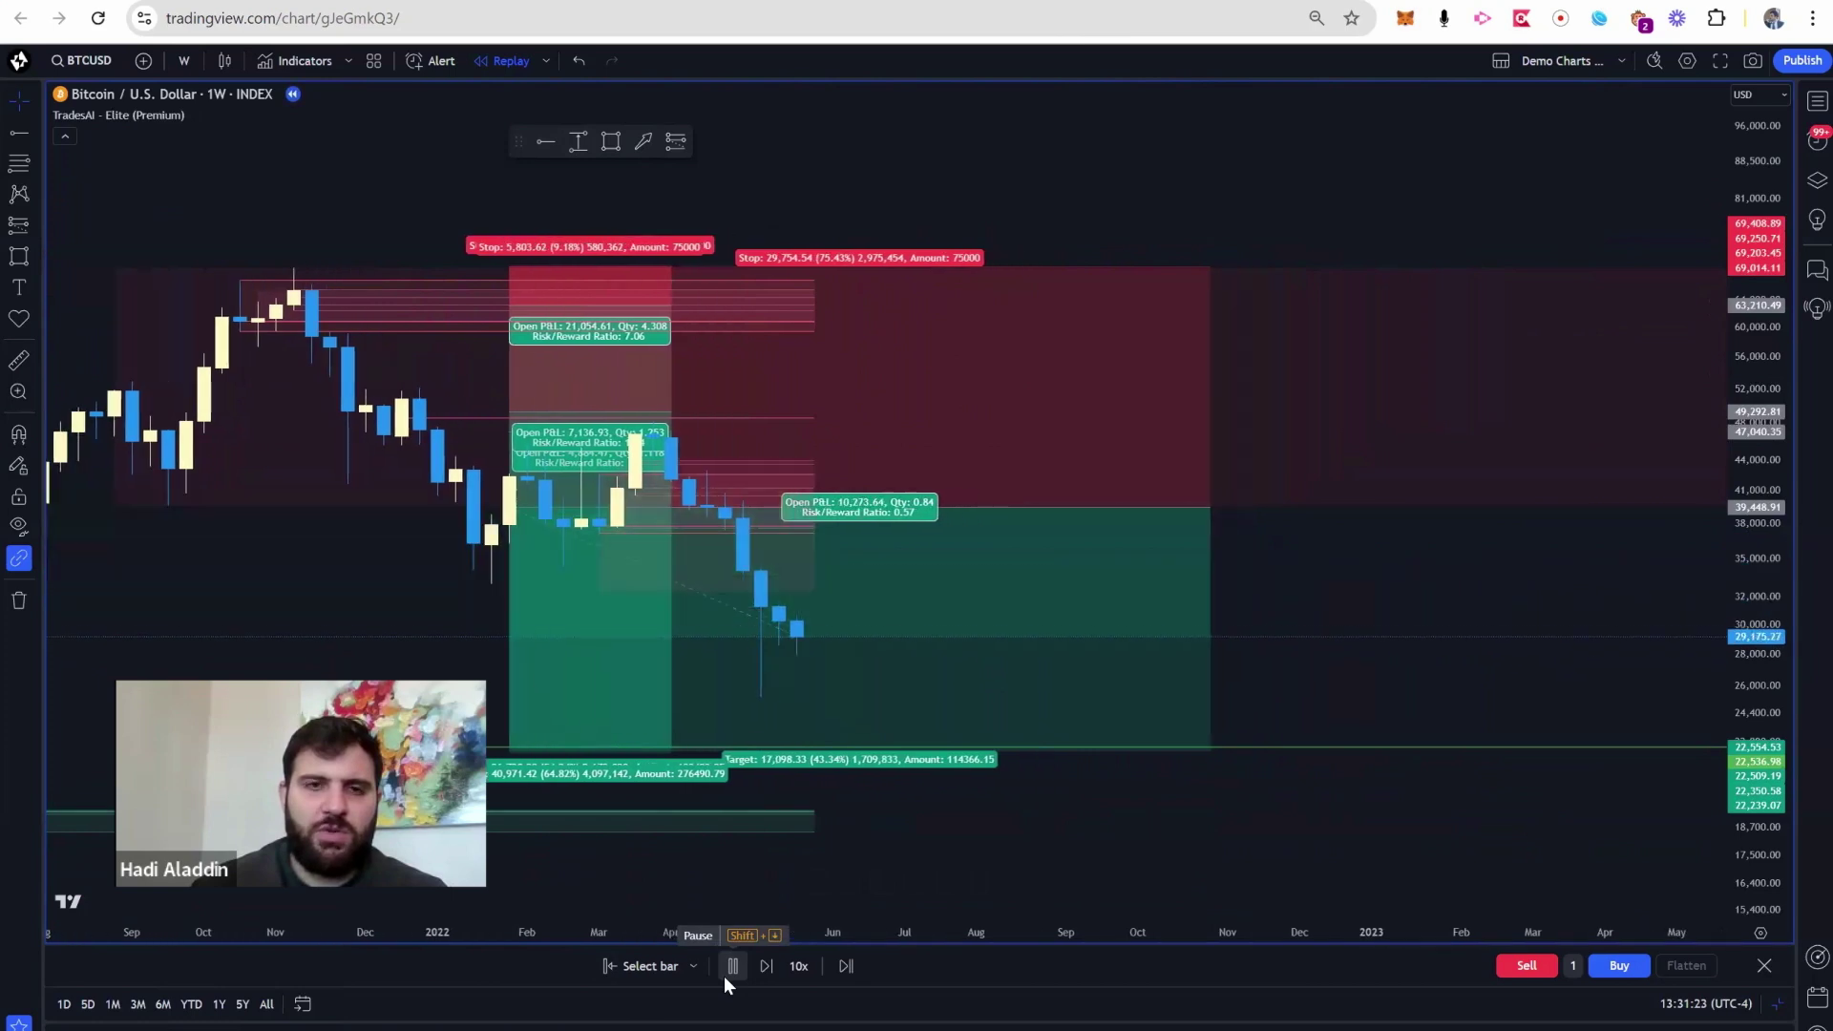
scroll(1456, 589, down, 5)
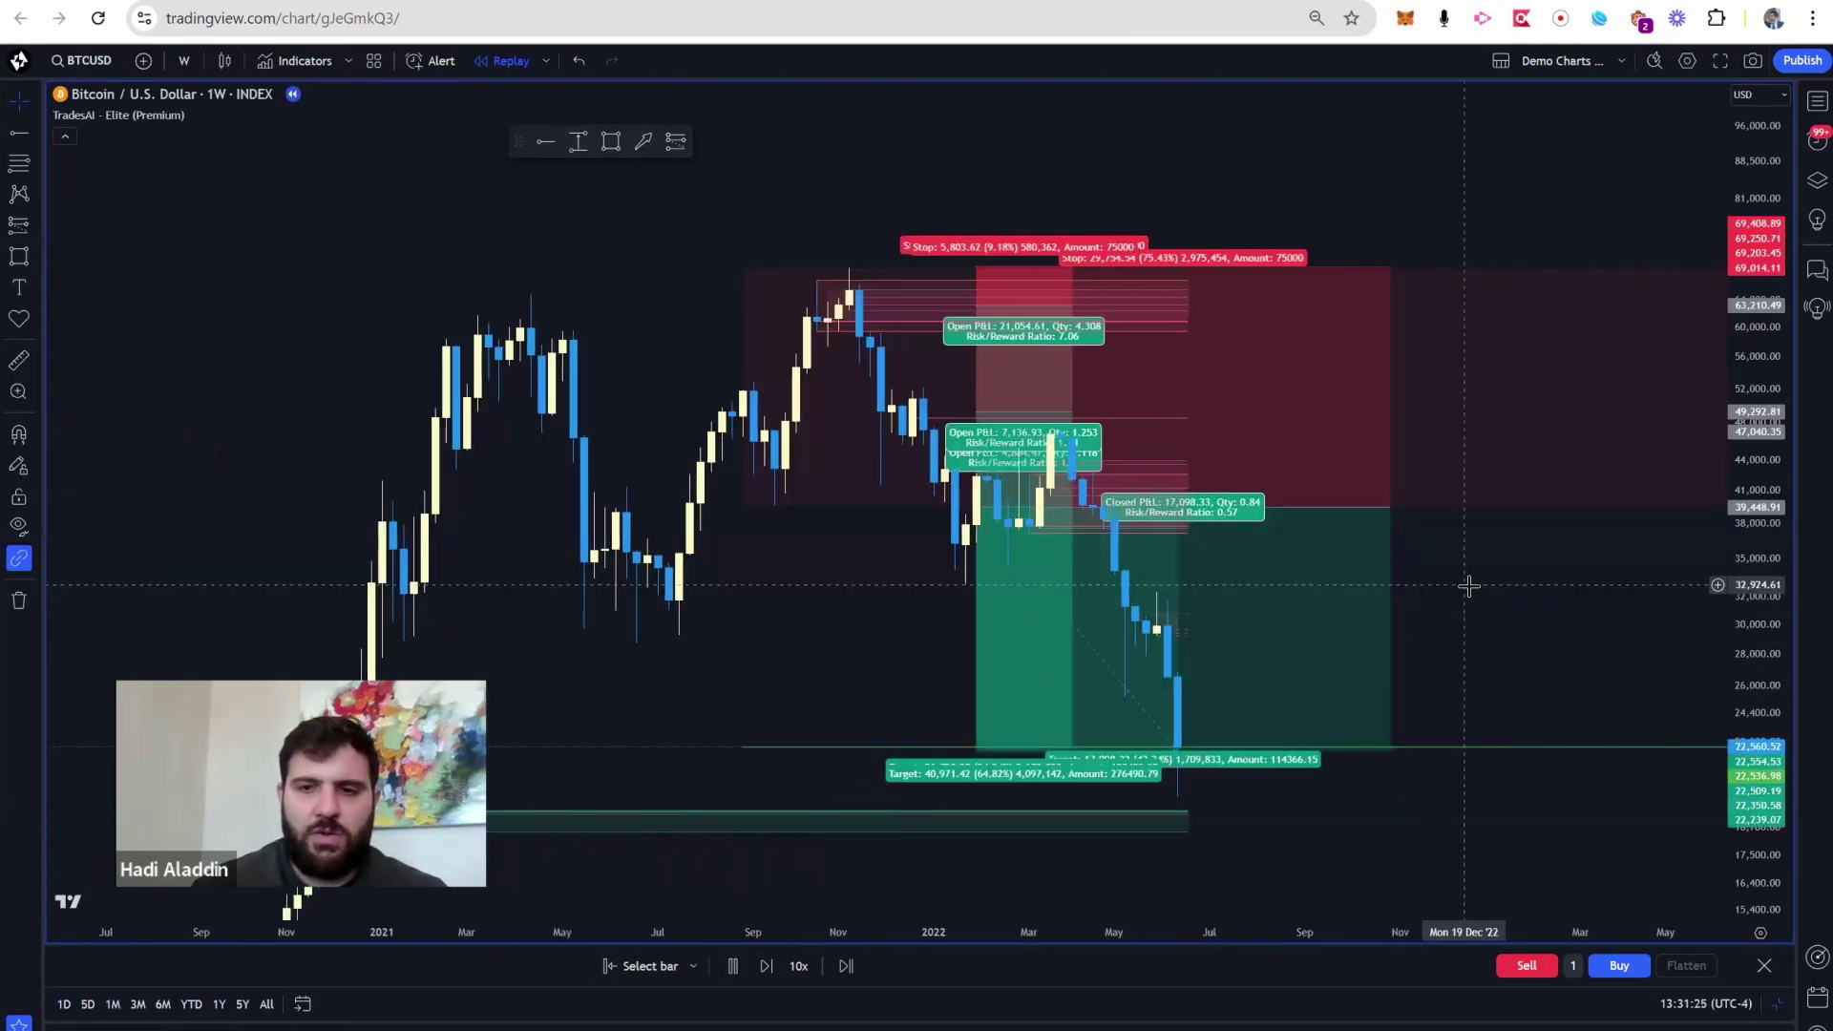
click(731, 967)
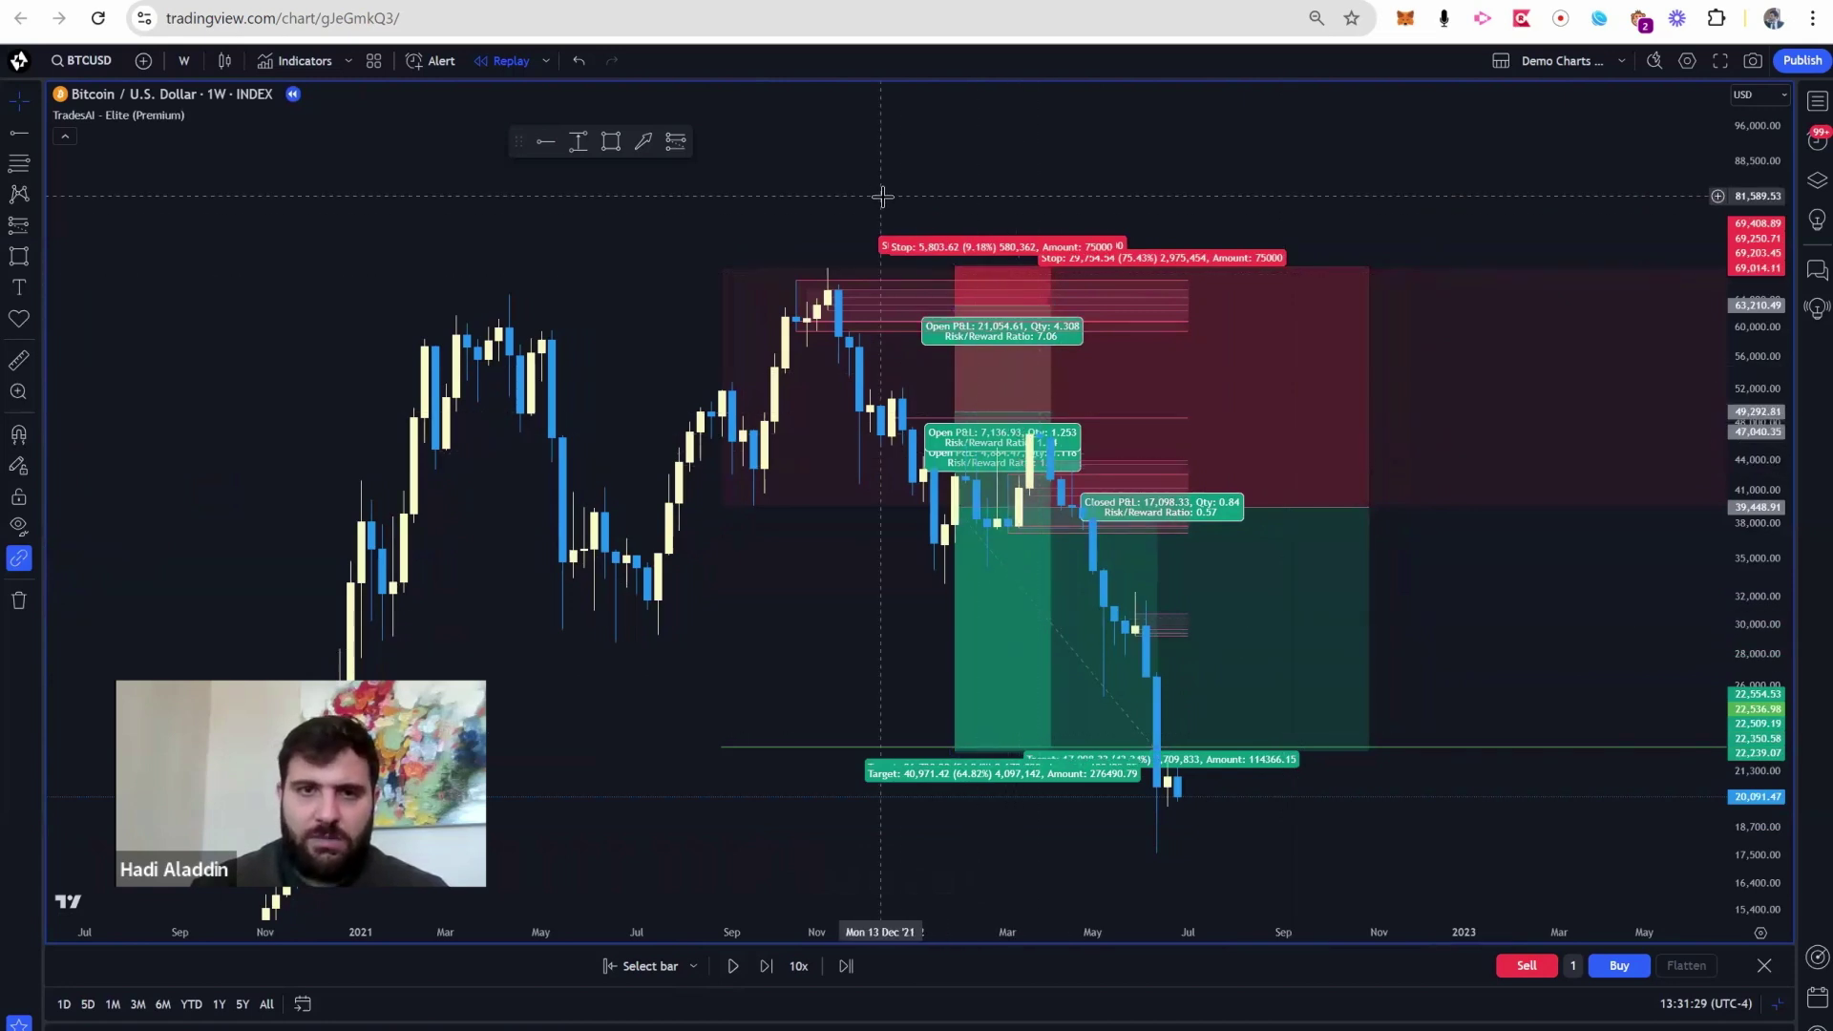
- Switch the chart to the 1-day interval and compare the February to April 2022 price action with the short entries
click(170, 67)
click(225, 947)
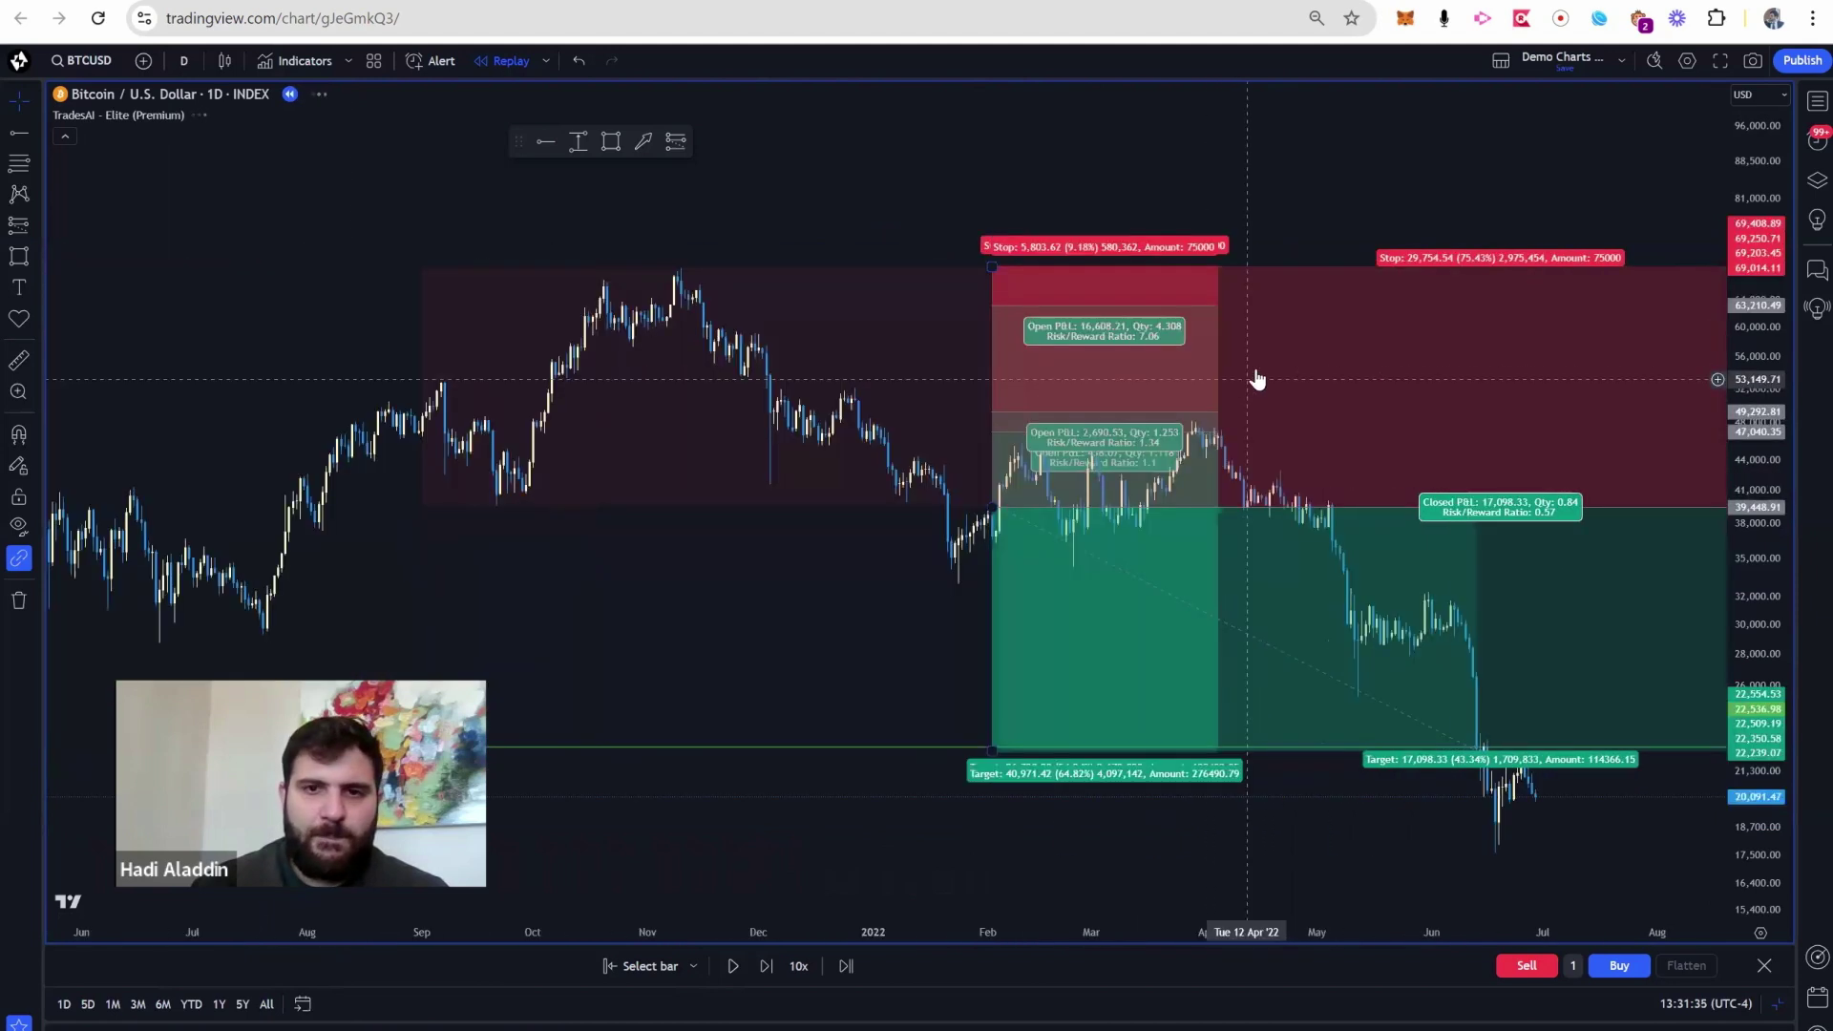
scroll(1257, 380, up, 3)
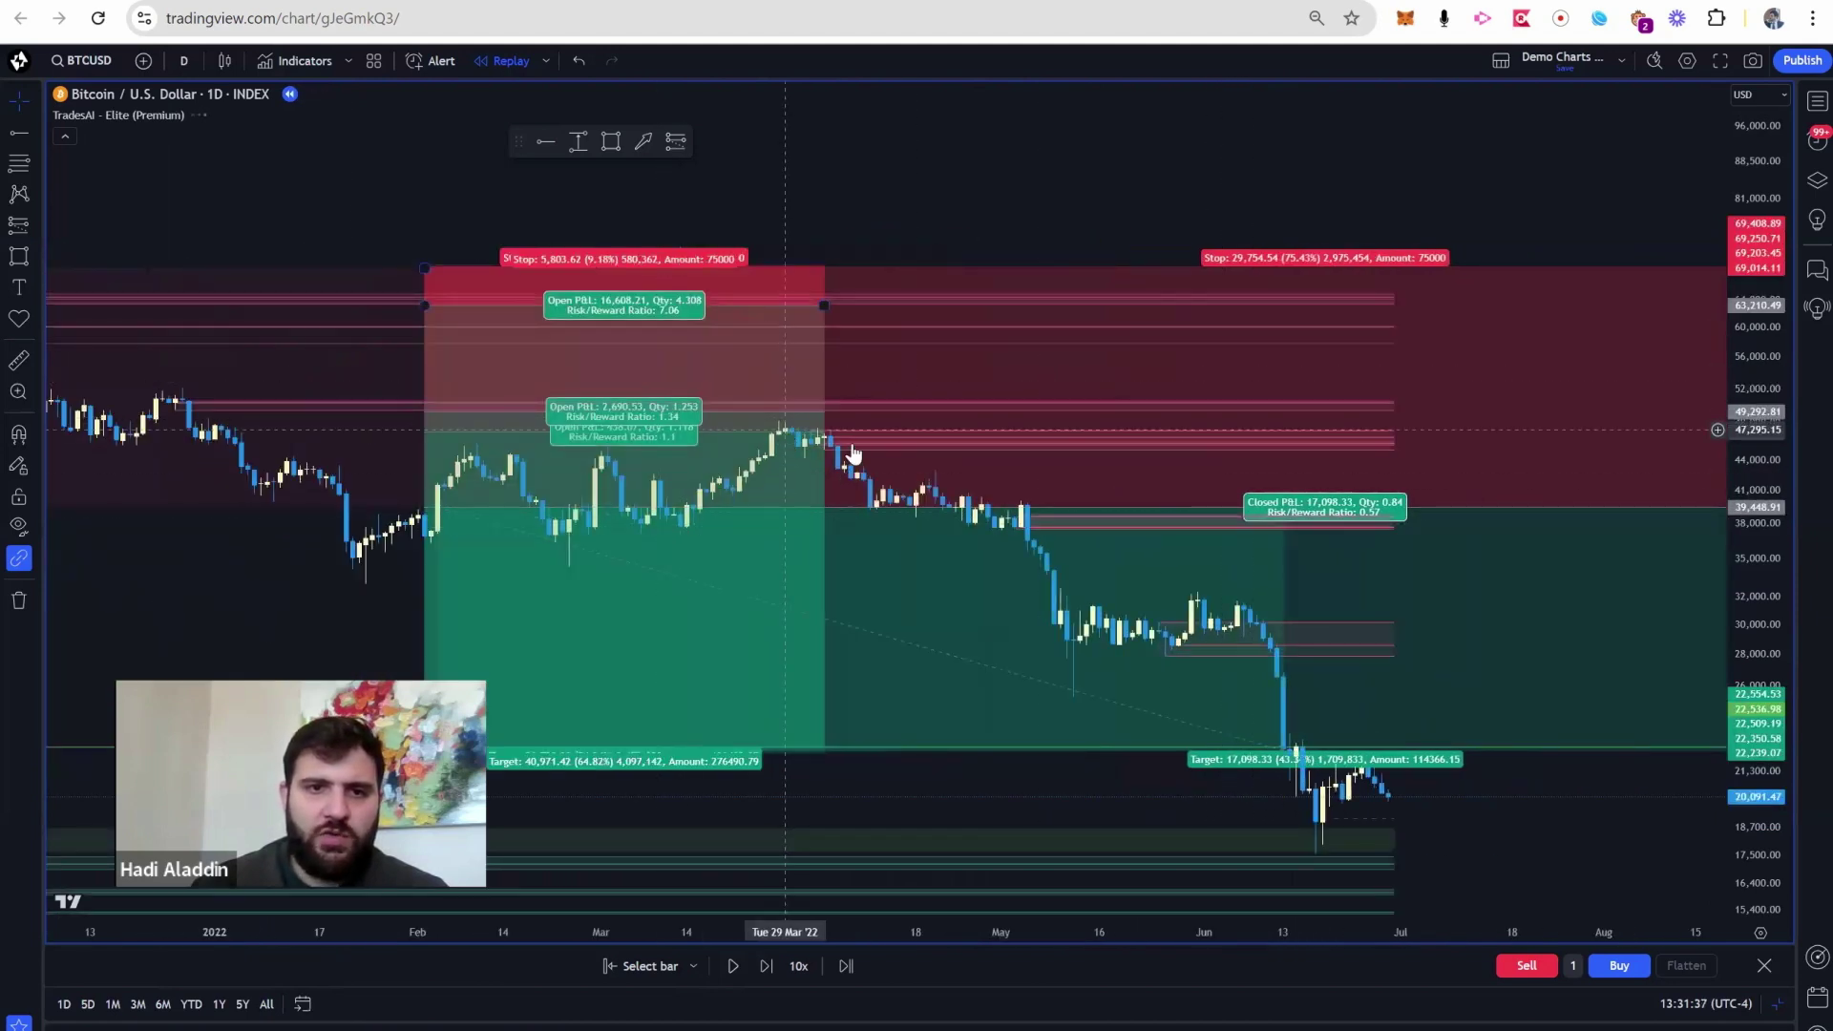
drag(1739, 675, 1689, 238)
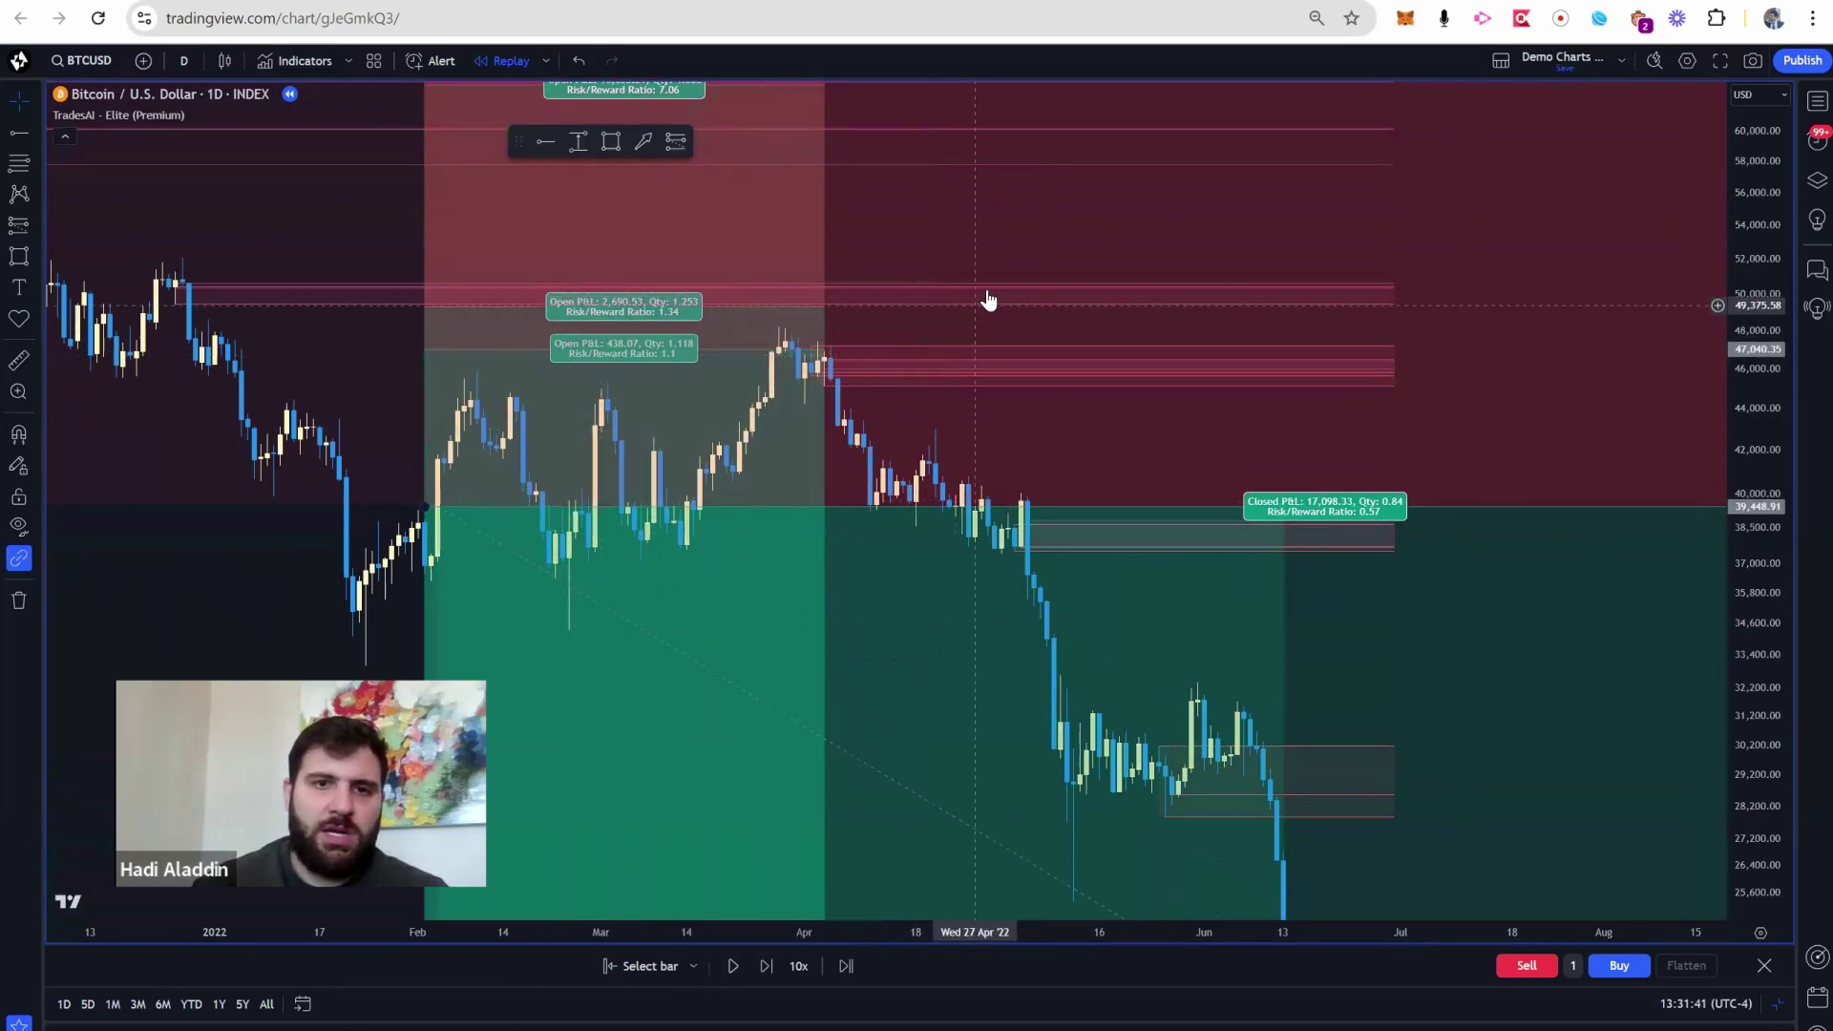
drag(1765, 262, 1575, 296)
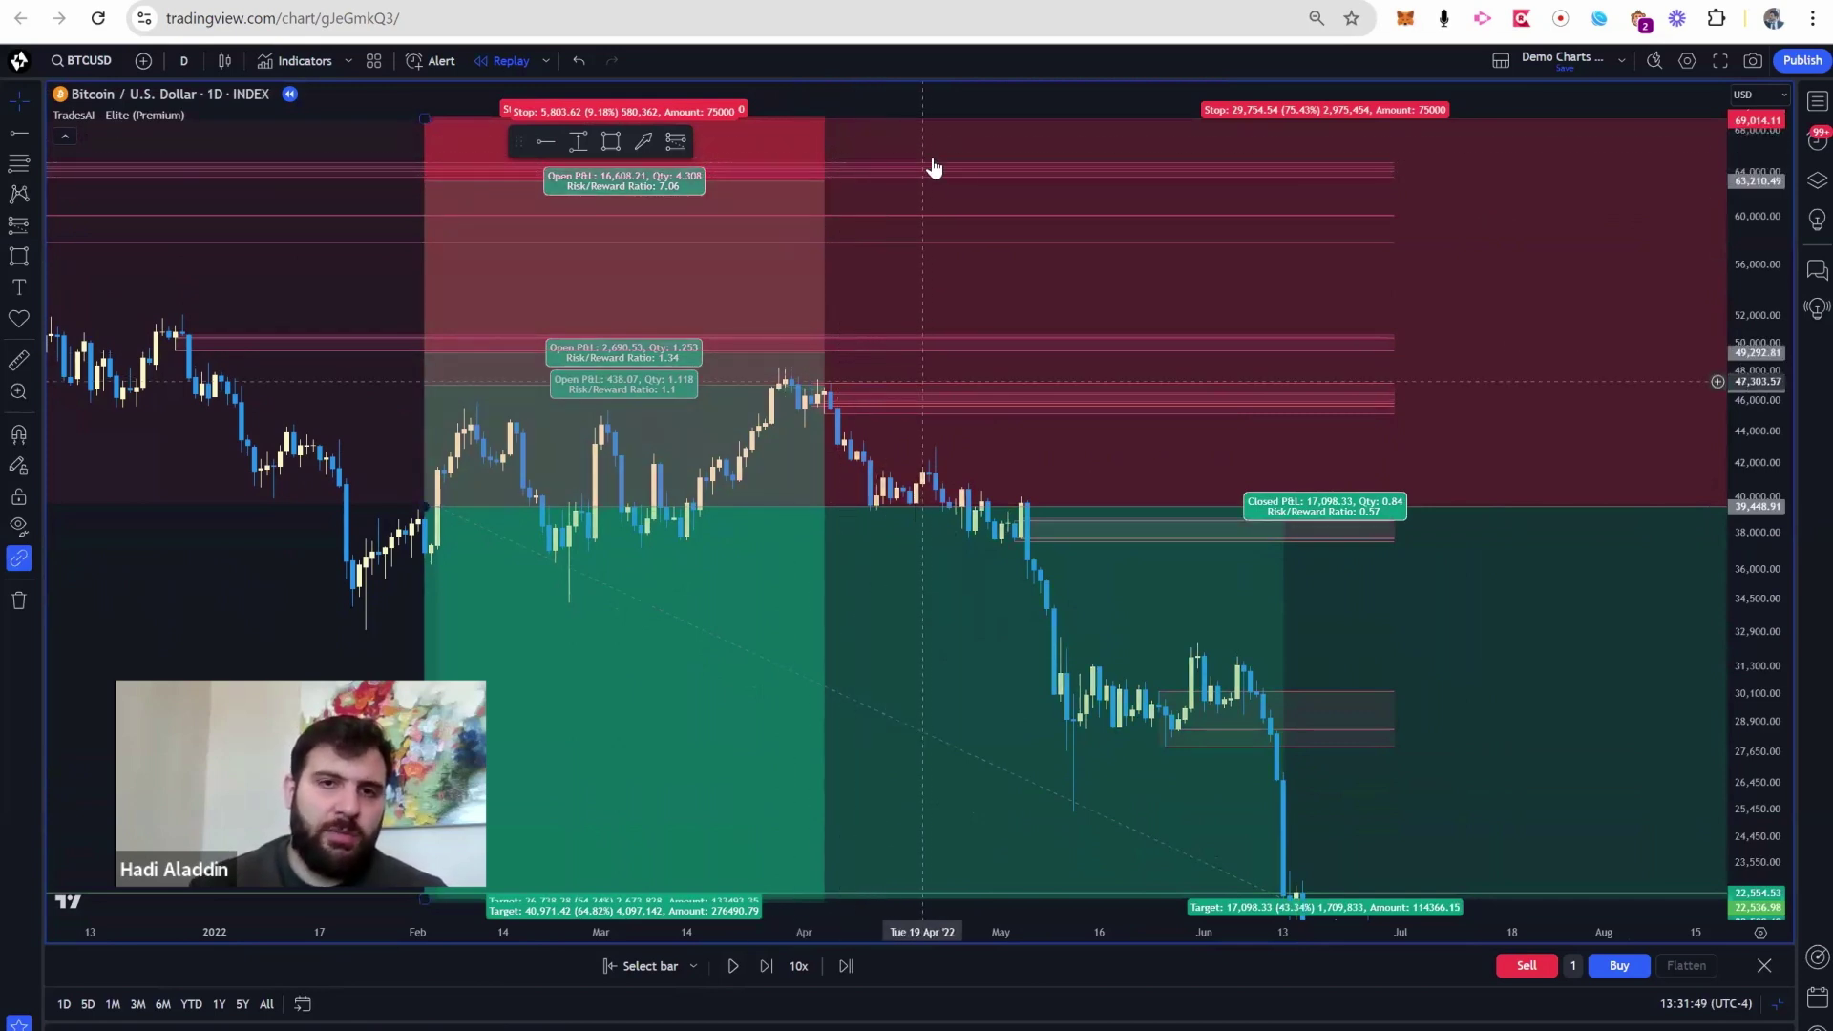
- Examine the short positions' entries, stops and targets against the daily rally into the red zone and the decline to the green ray
scroll(1686, 425, down, 3)
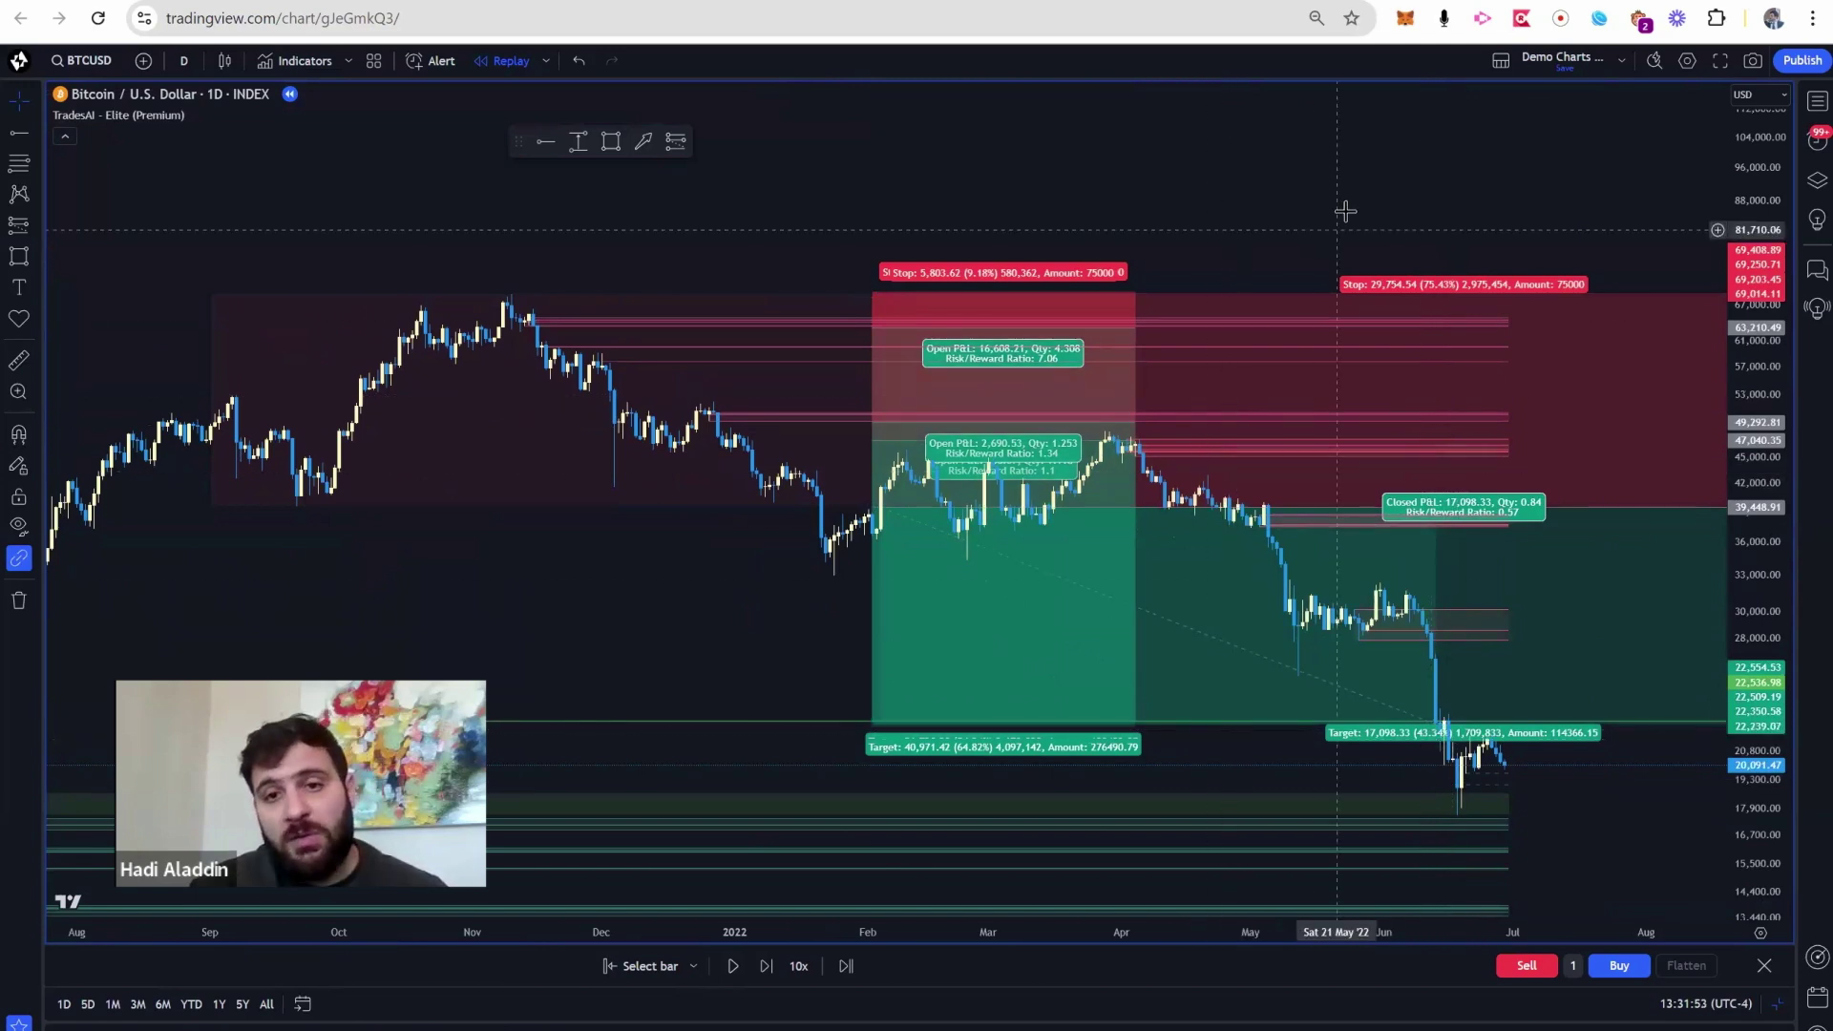
drag(1314, 216, 908, 583)
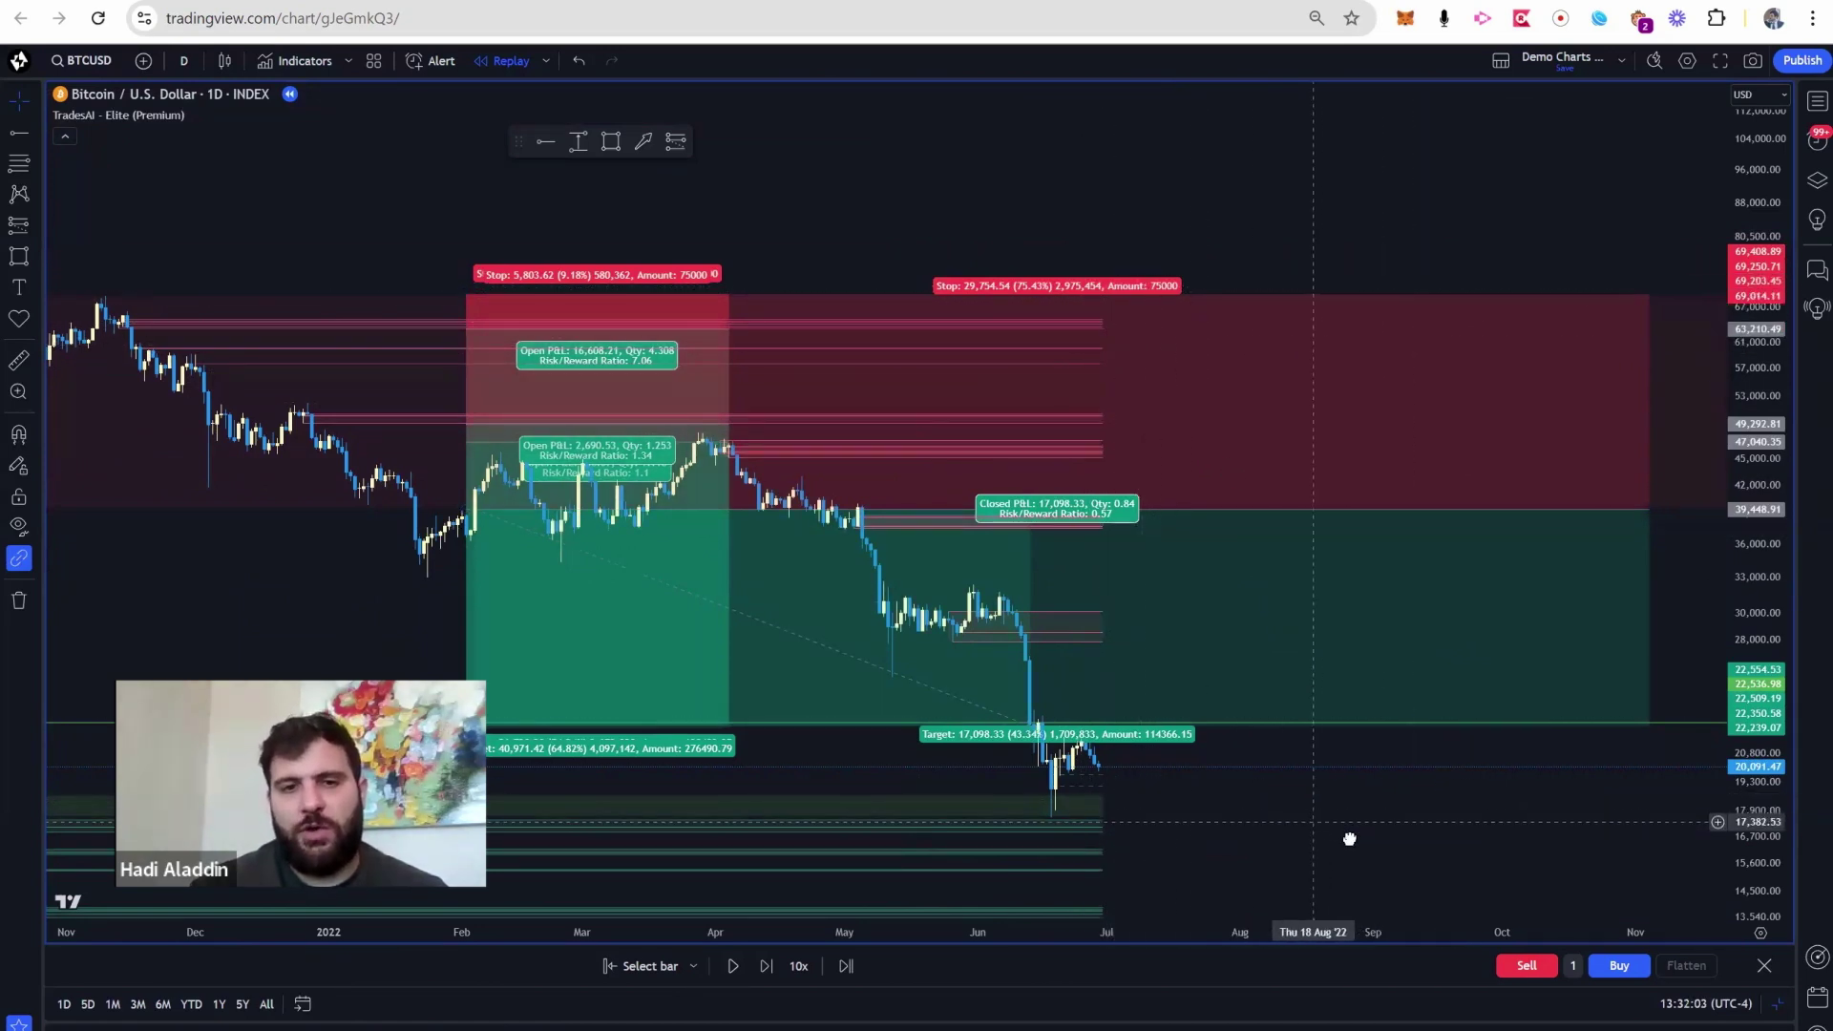
drag(1371, 832, 1438, 821)
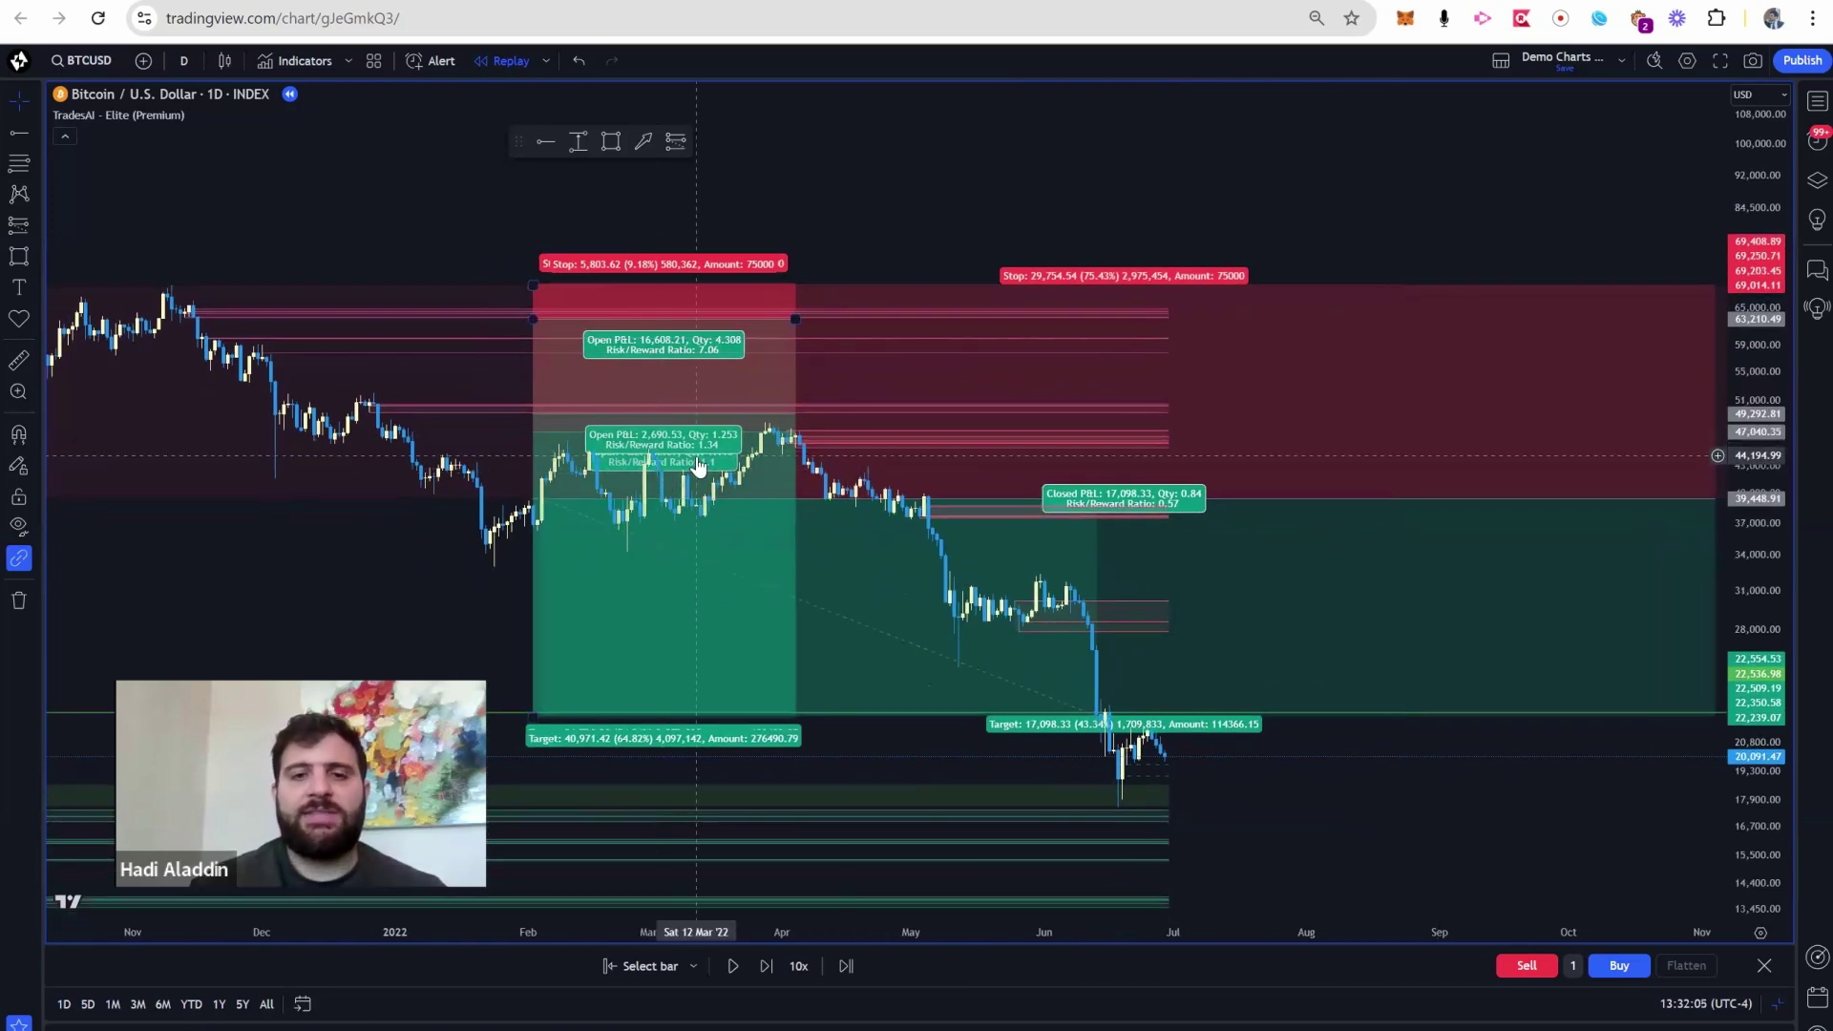
click(692, 552)
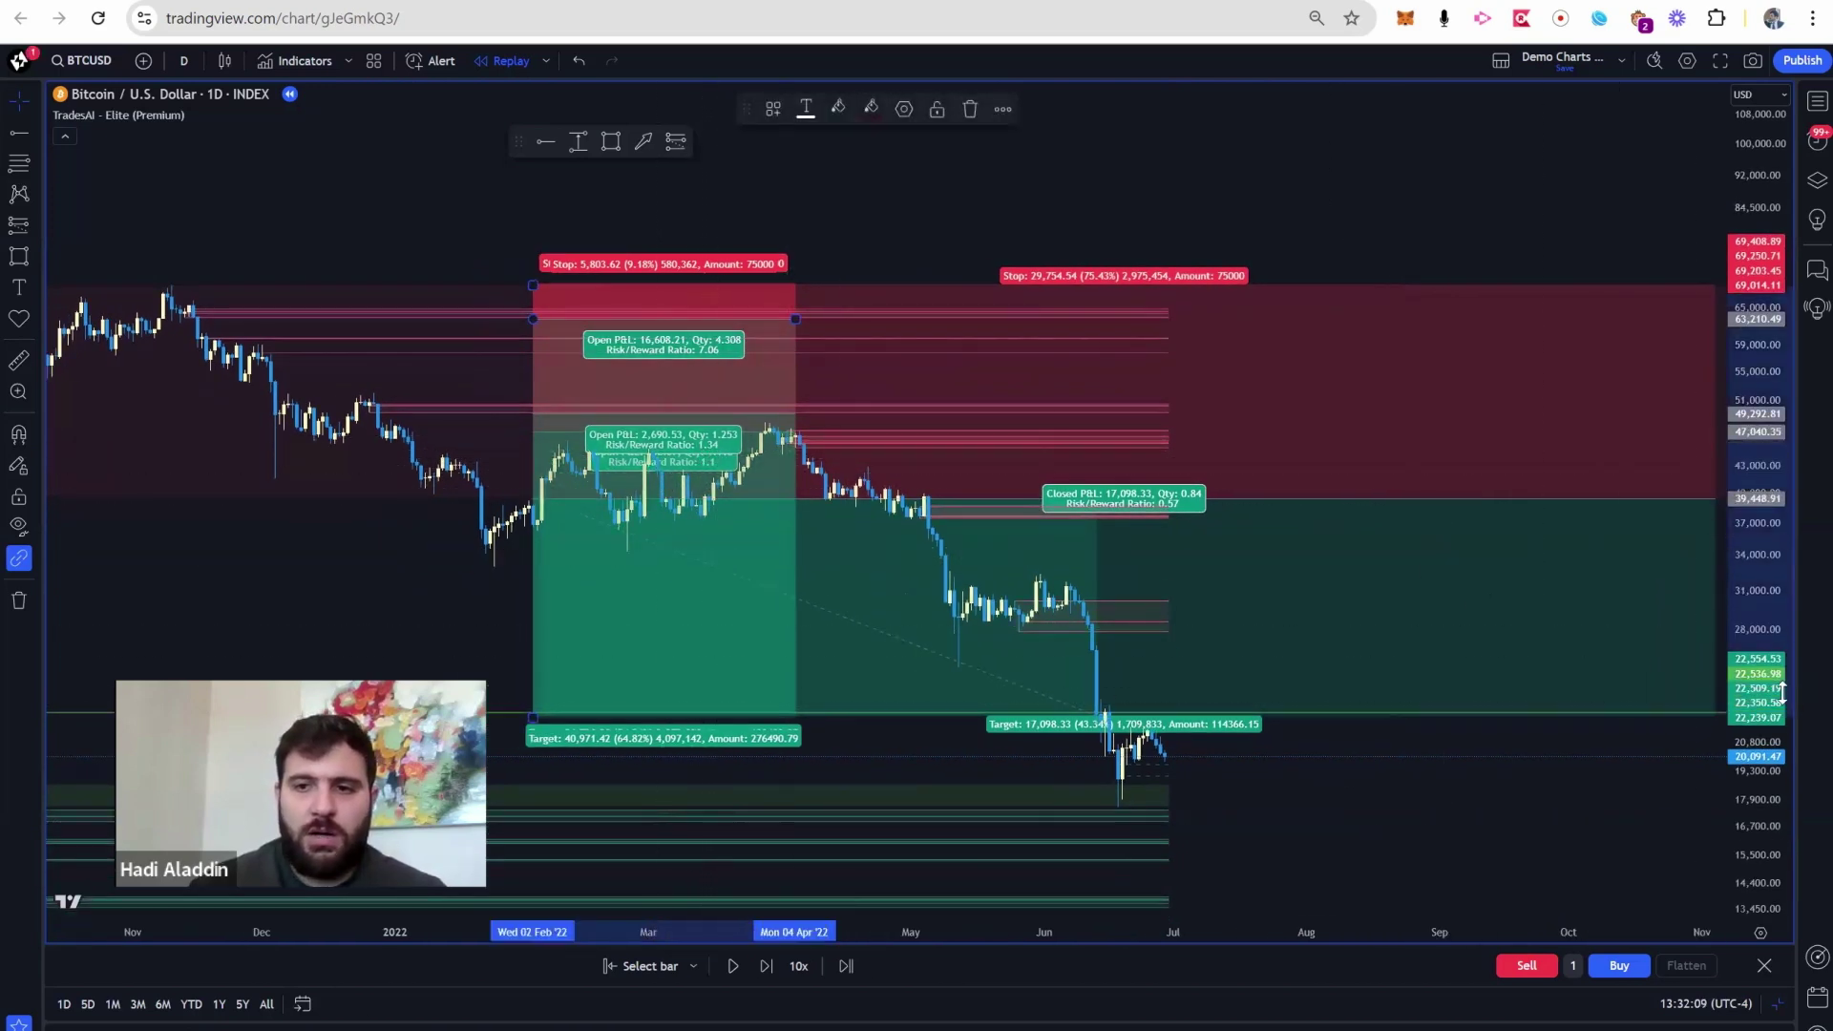
drag(1768, 689, 1718, 296)
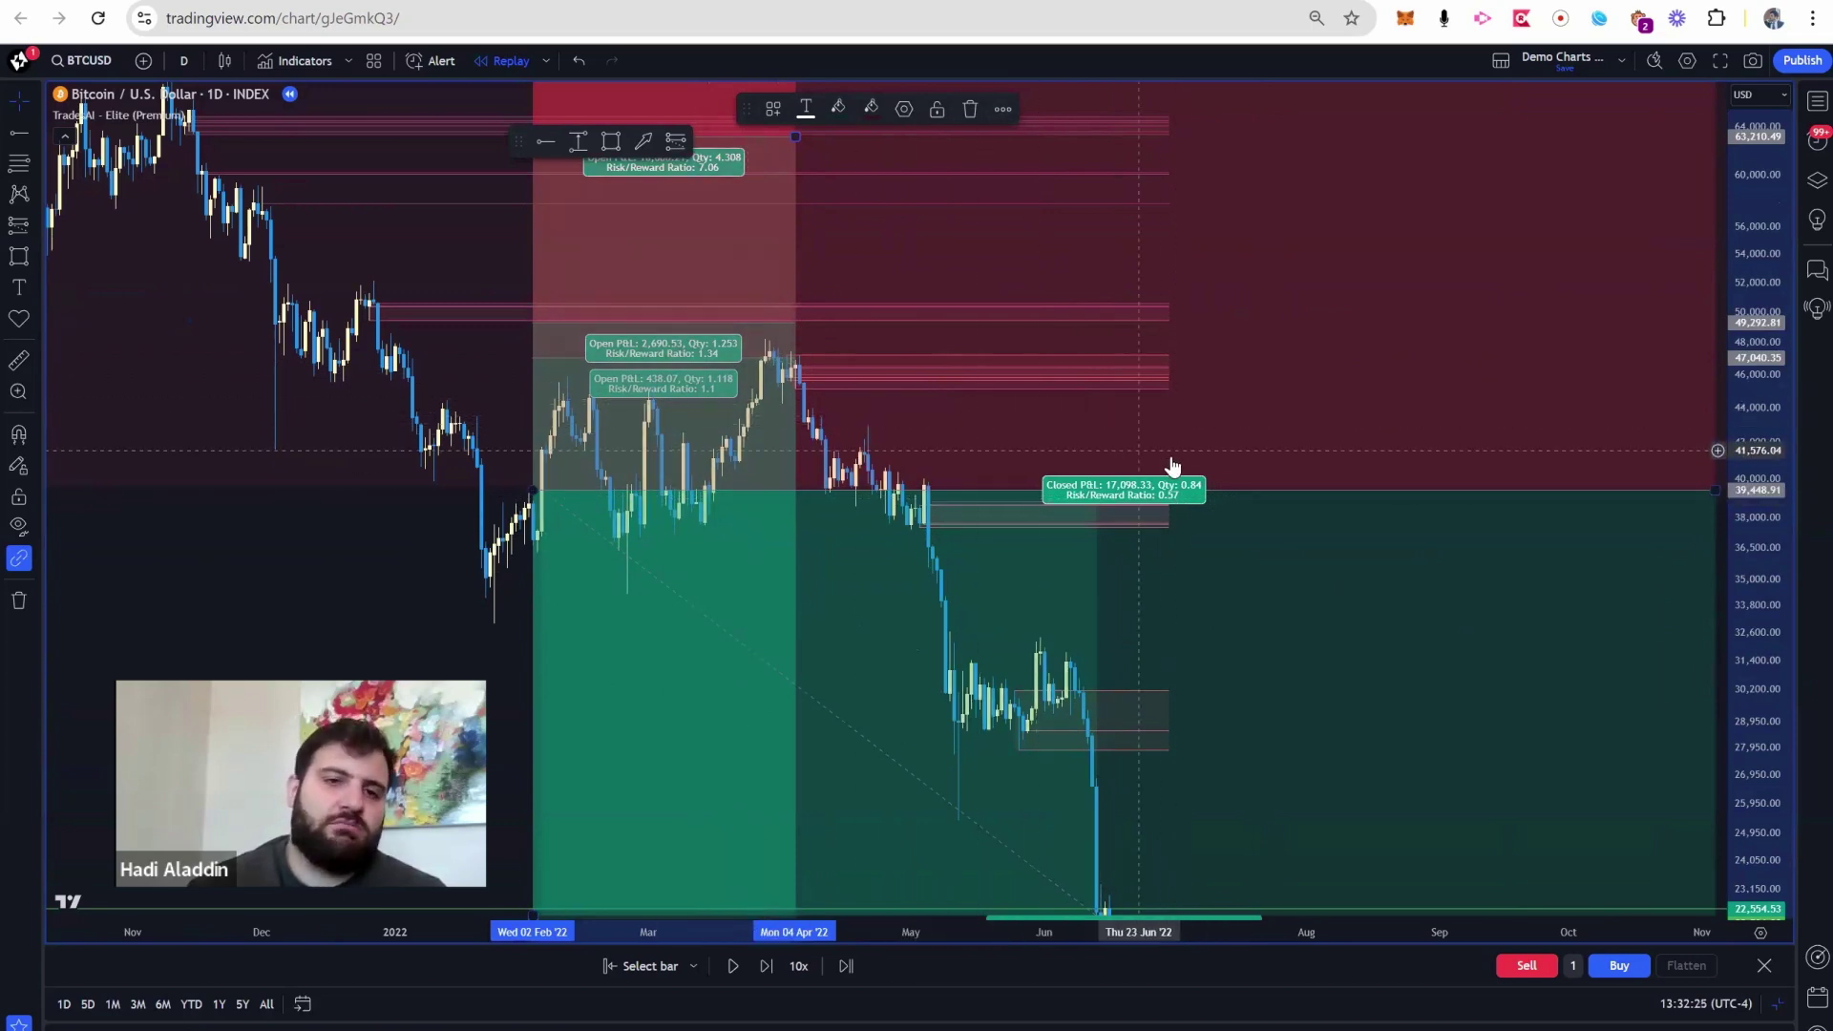
scroll(1149, 506, down, 3)
drag(1766, 654, 1766, 726)
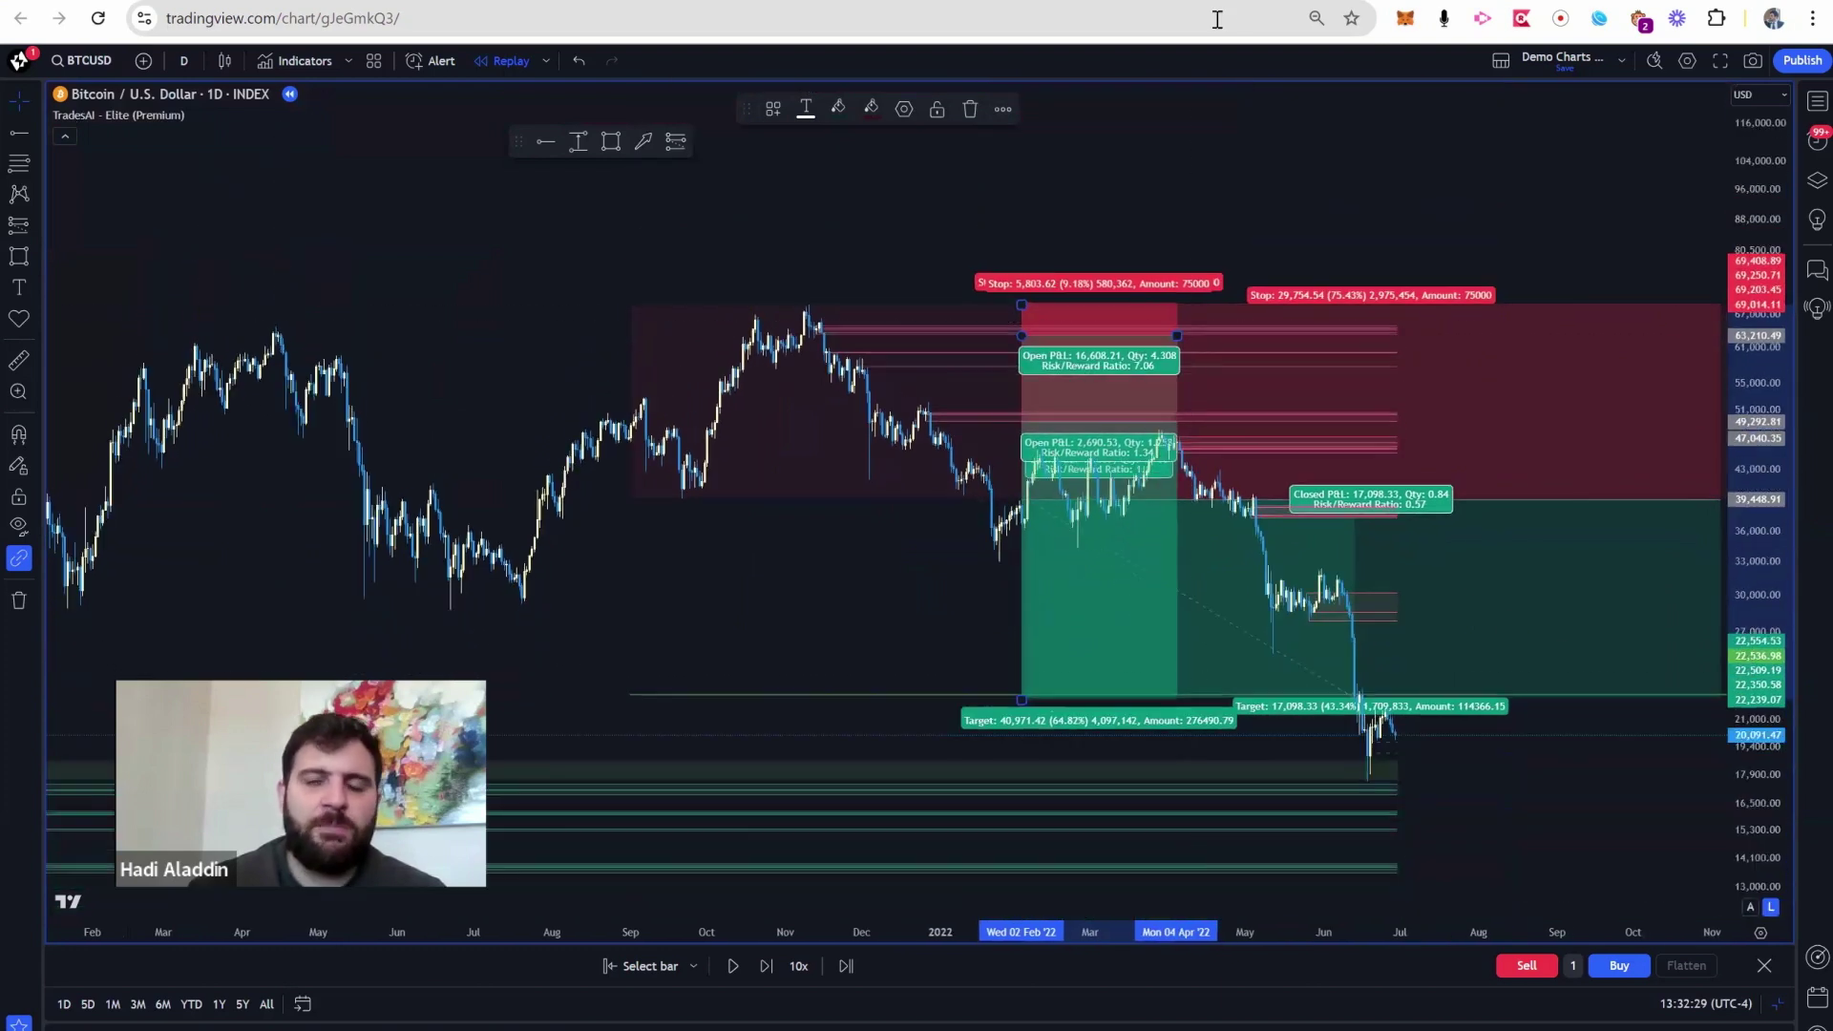
drag(1290, 214, 882, 338)
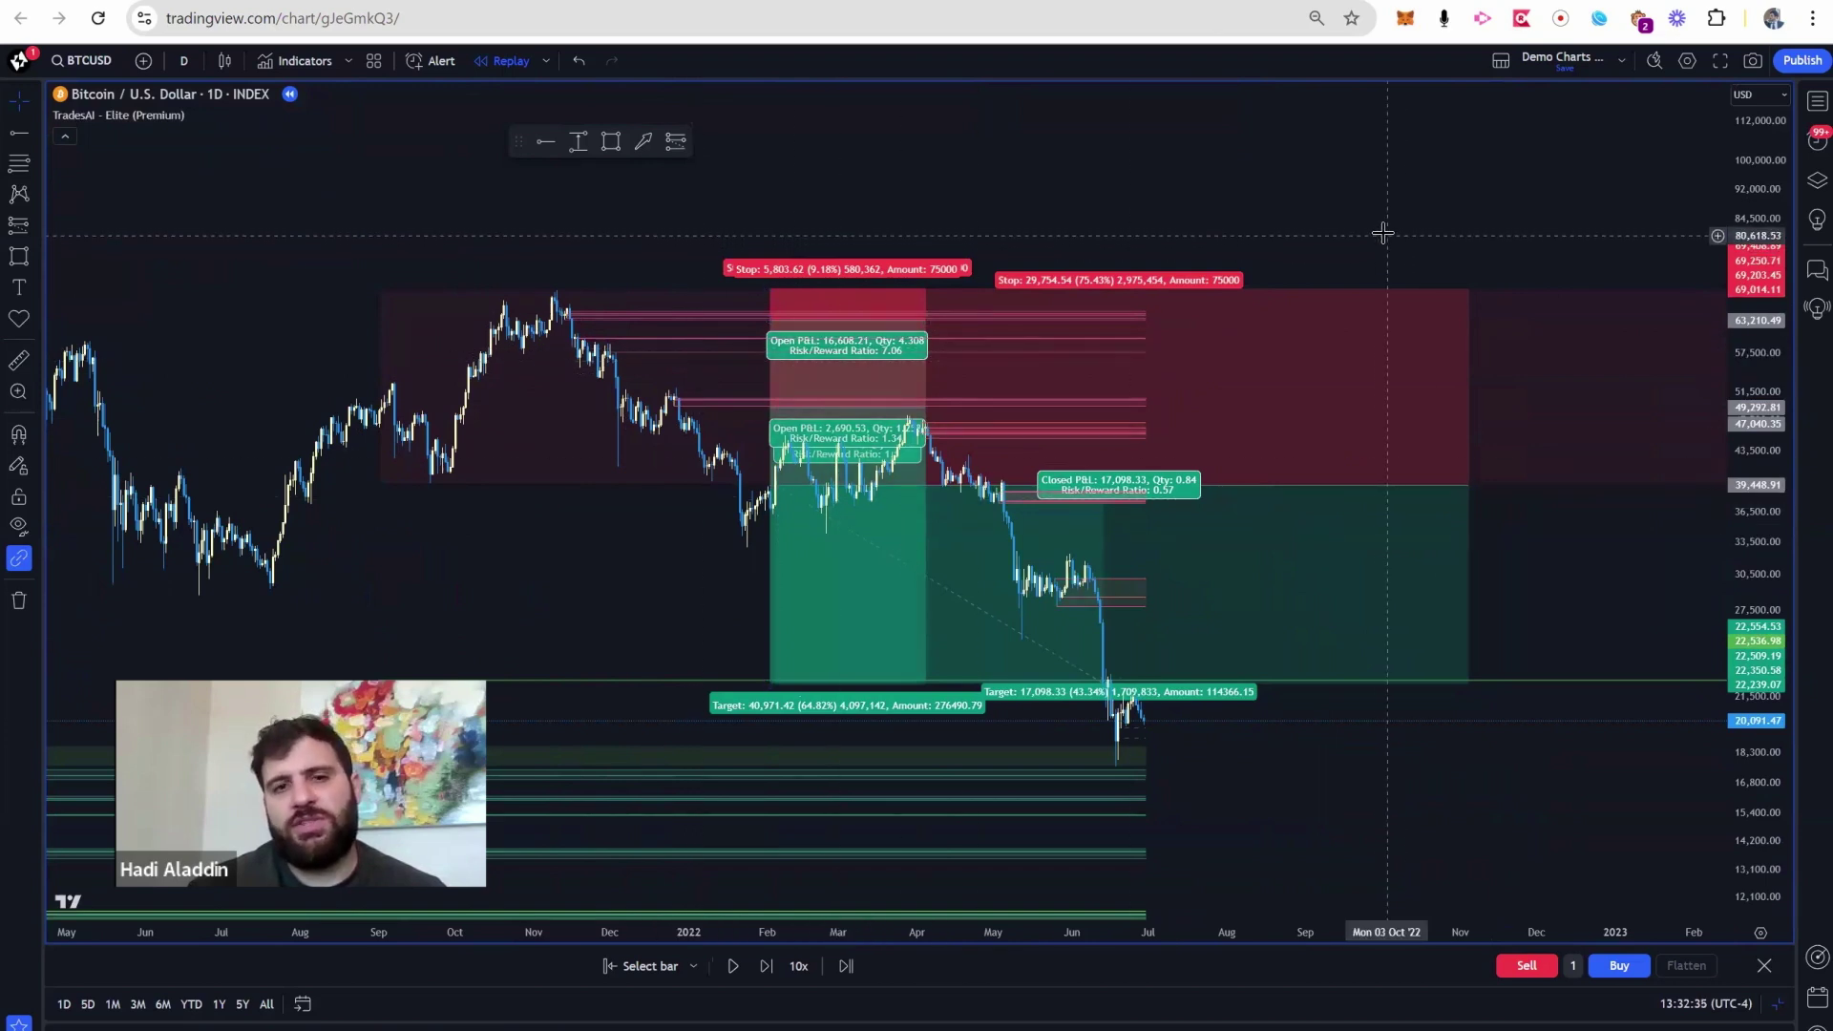
scroll(1385, 232, down, 3)
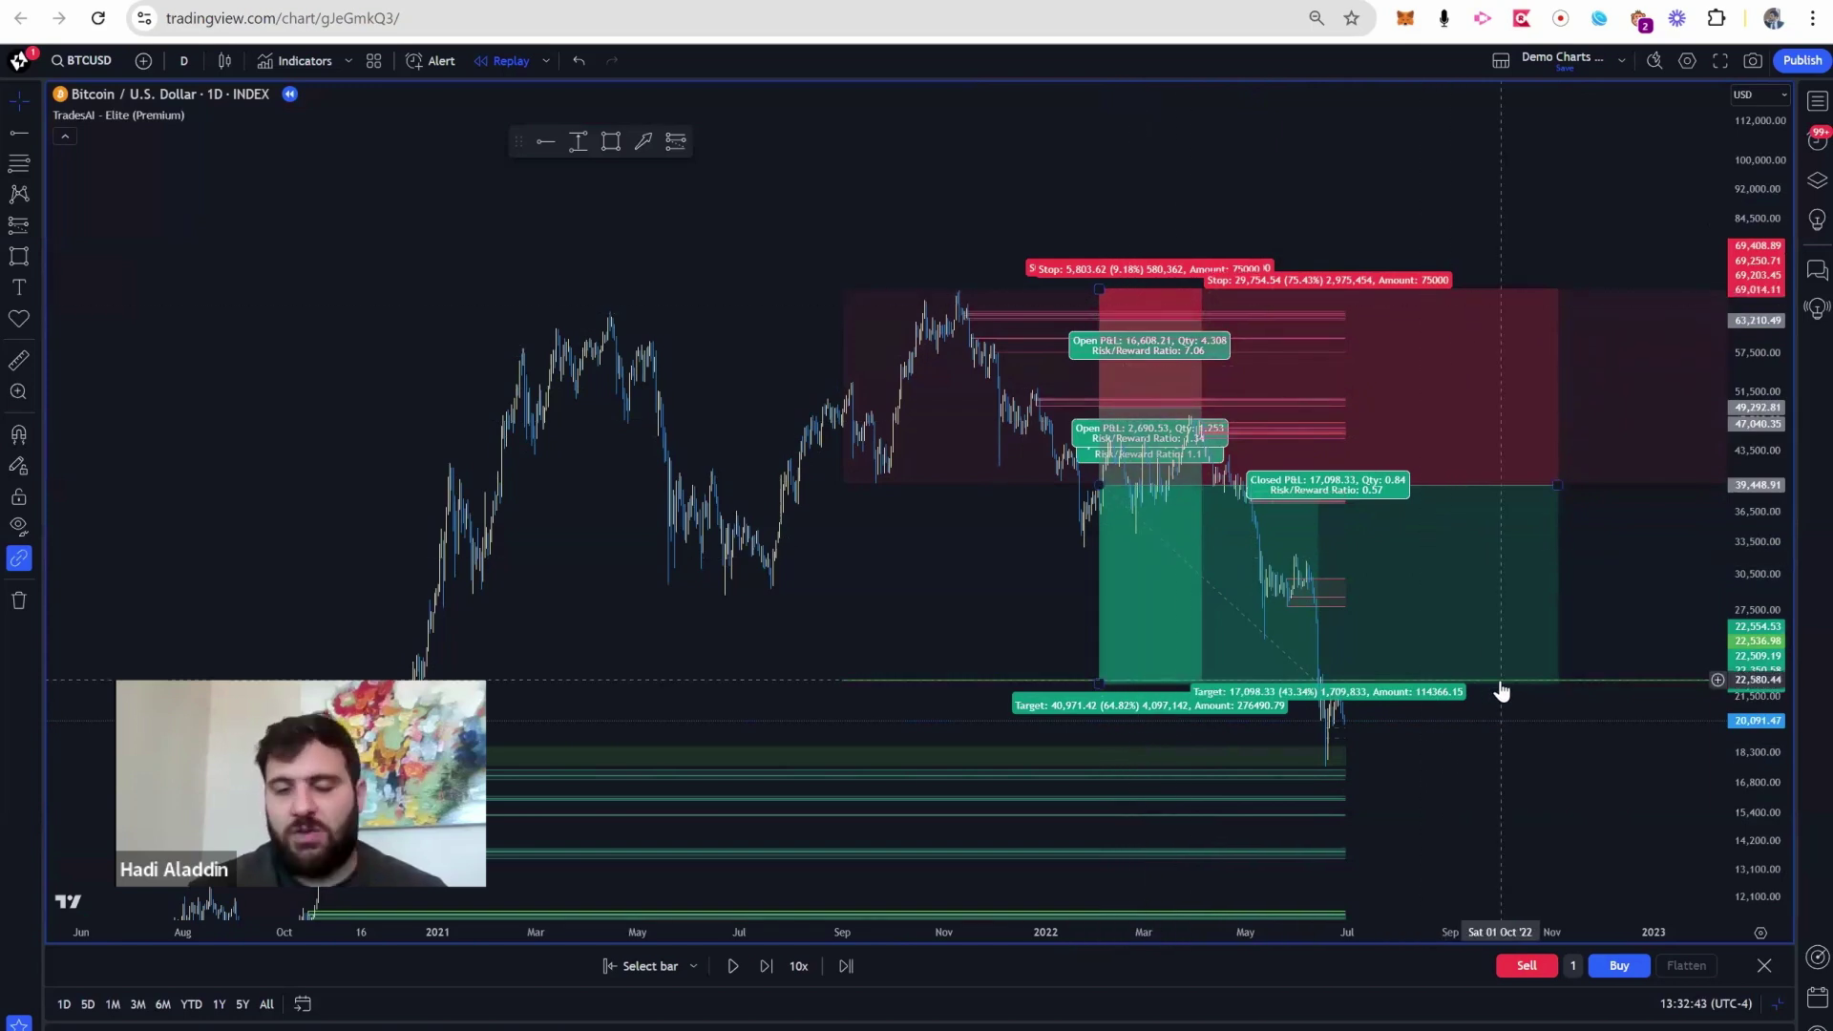
scroll(1050, 320, up, 2)
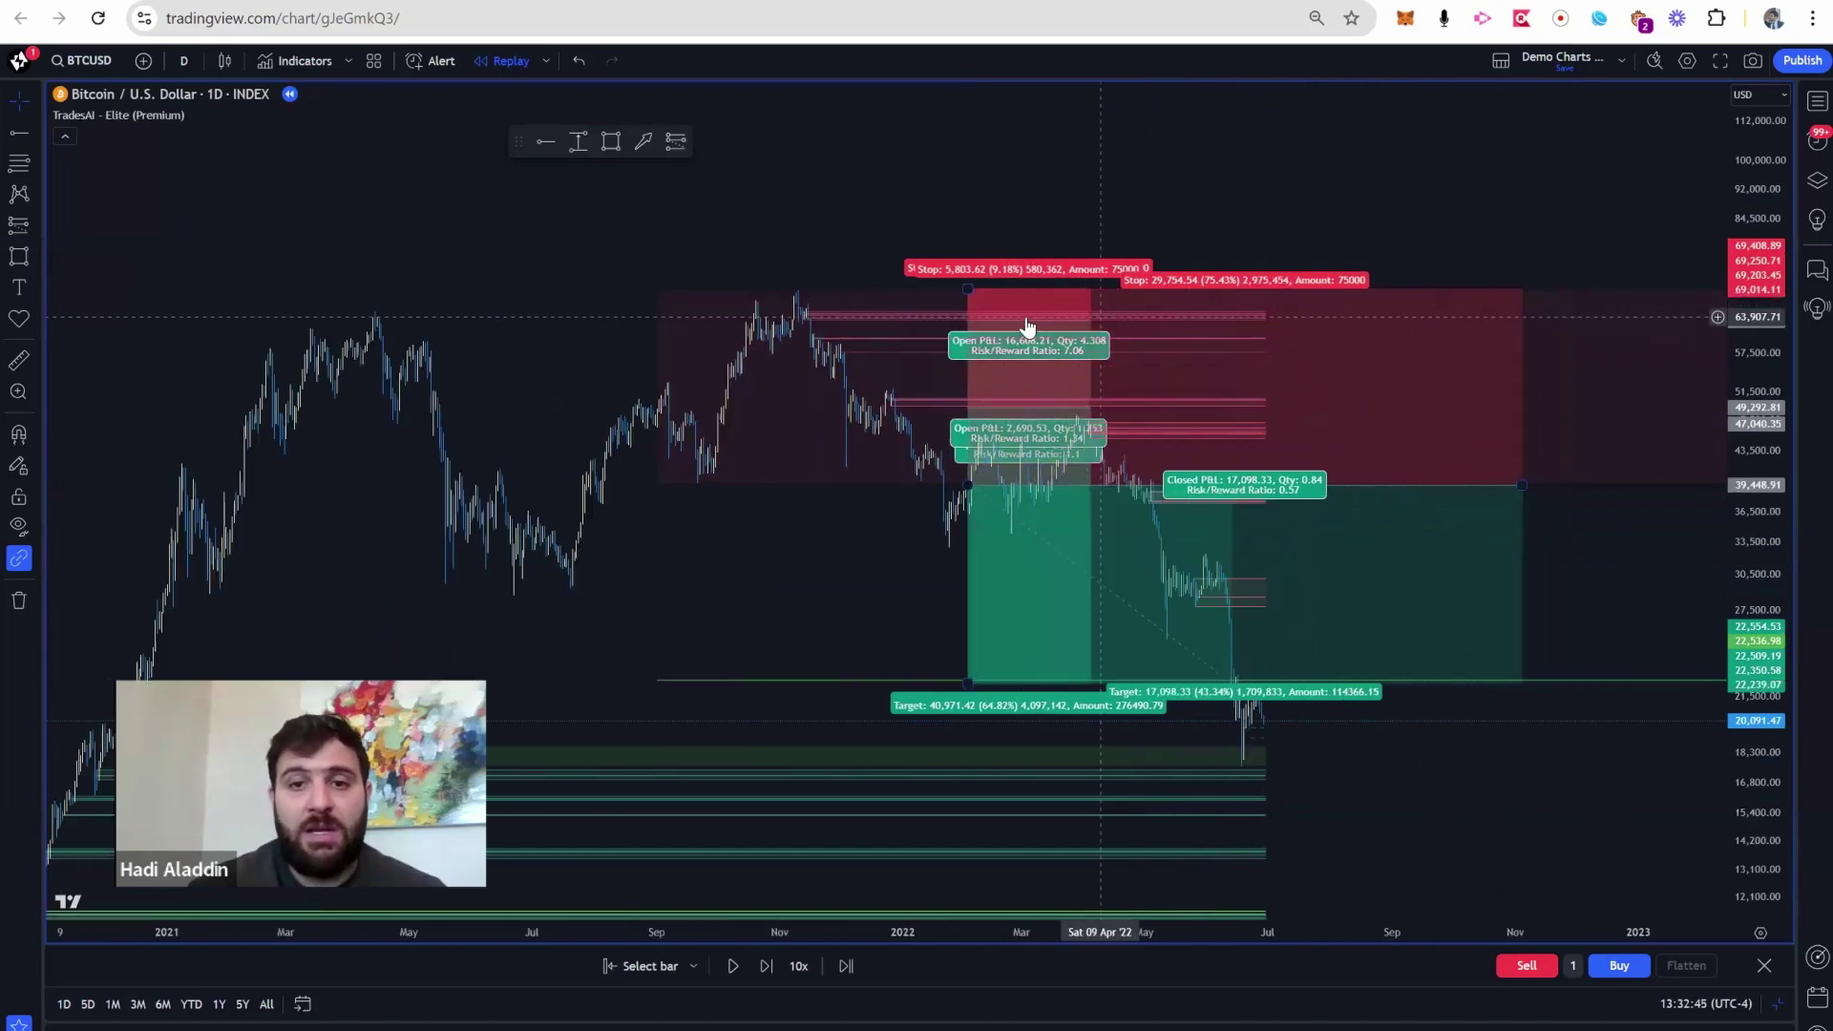
click(1025, 321)
scroll(1024, 316, up, 1)
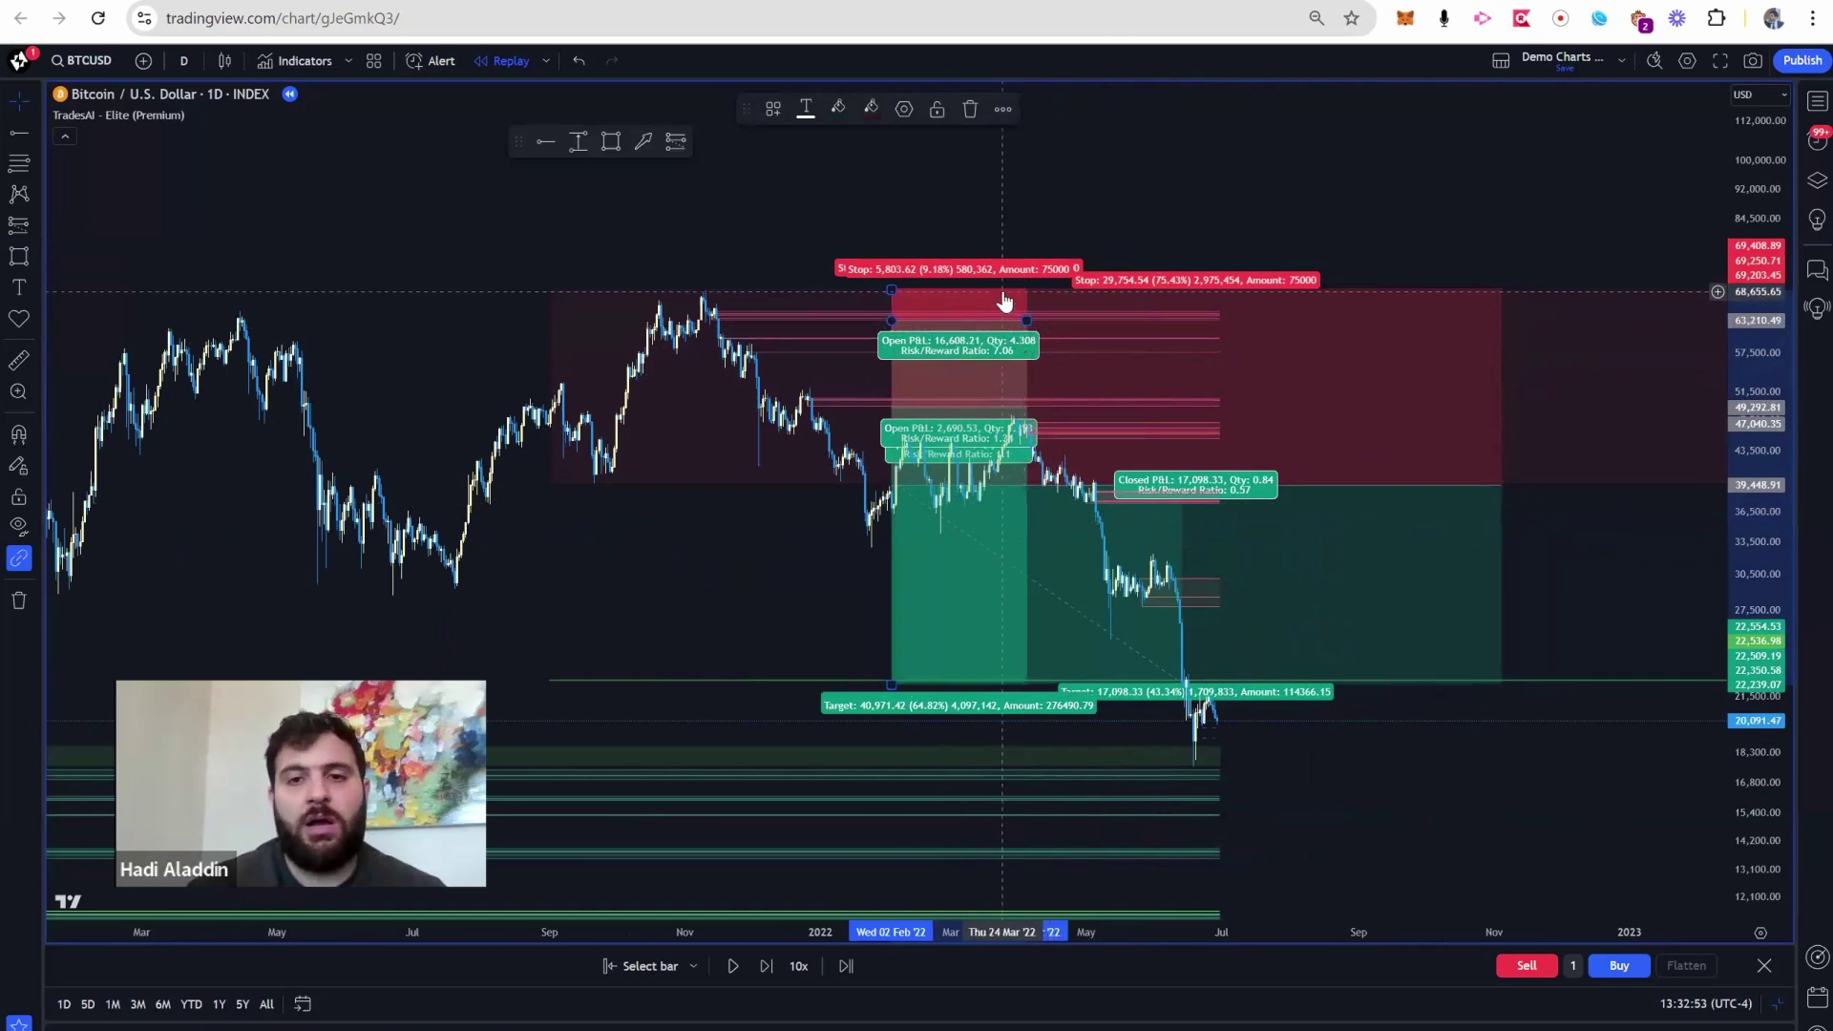
click(671, 300)
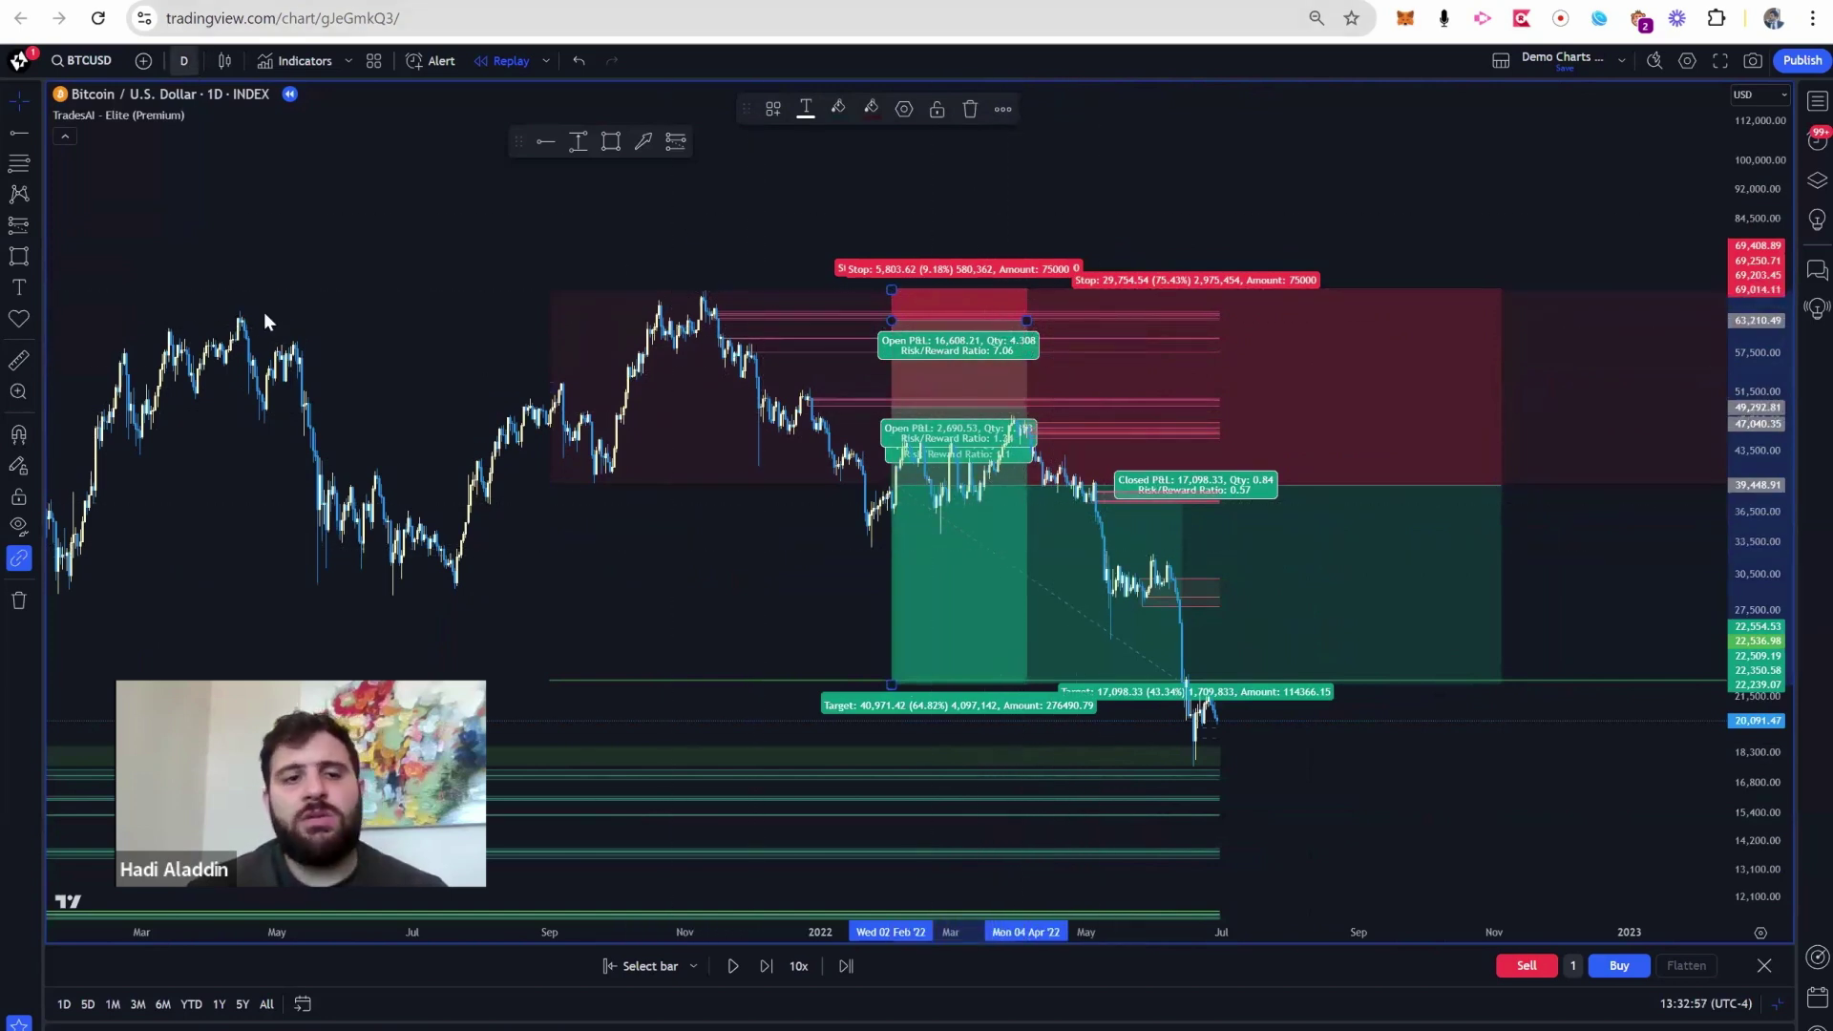
- Return the chart to the 1-week interval with the 2021–2022 candles and the short positions in view
click(184, 60)
click(215, 1024)
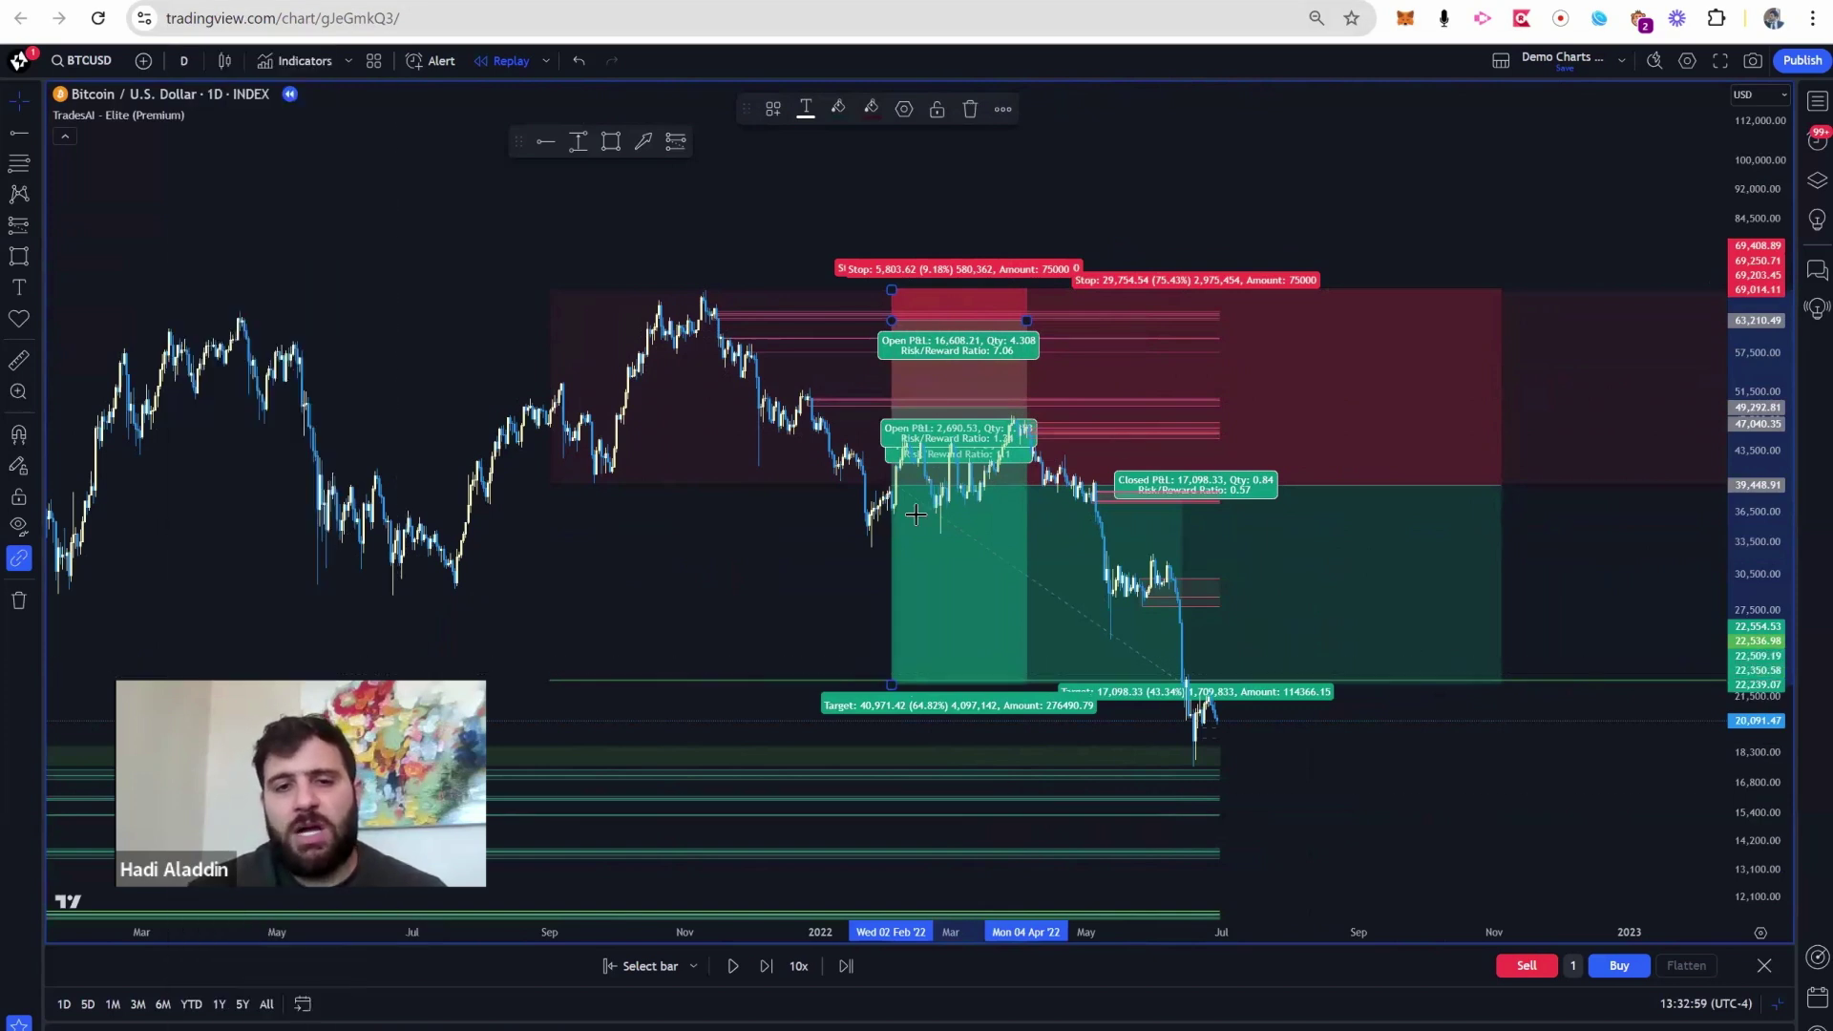
scroll(679, 229, up, 8)
drag(724, 231, 1509, 241)
scroll(964, 233, up, 4)
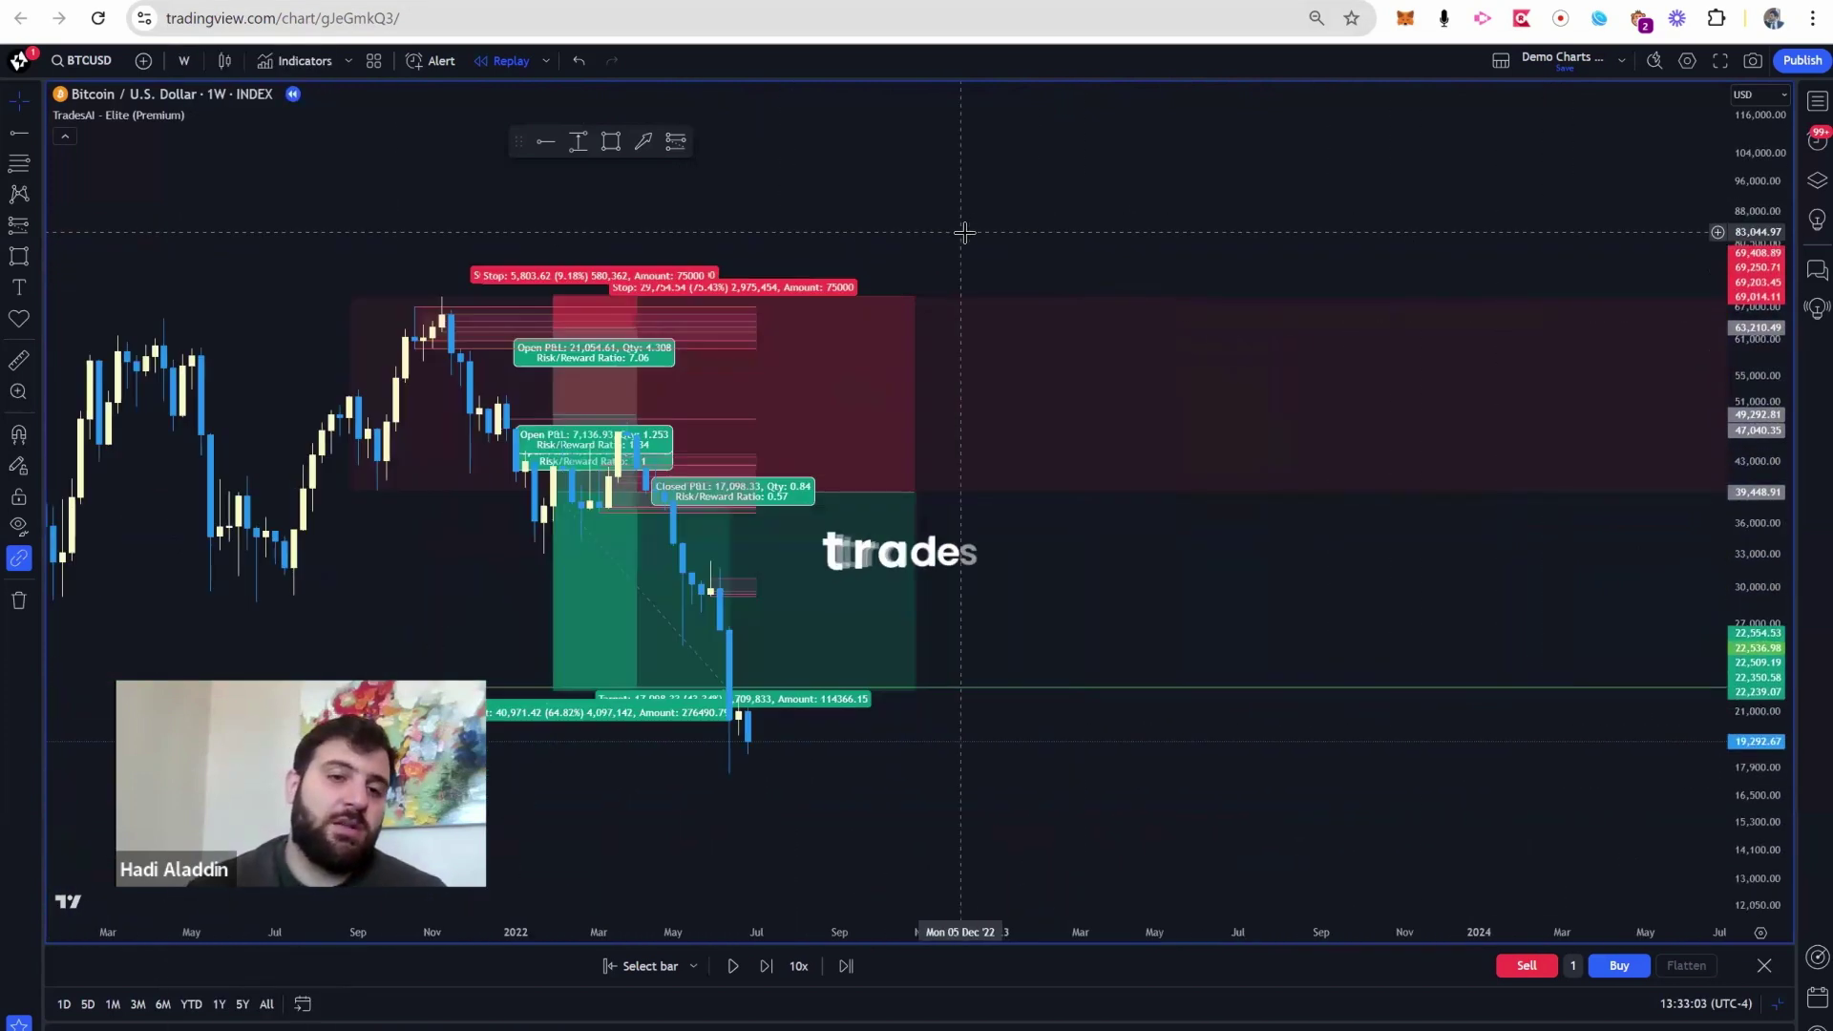